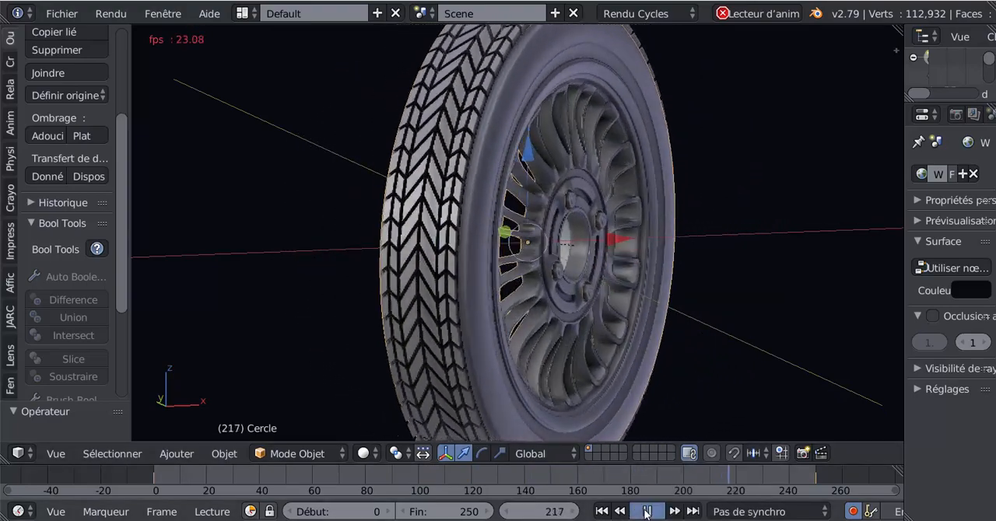
Step: Stop the animation playback and examine the wheel's hub, bolts and rim spokes up close
click(645, 512)
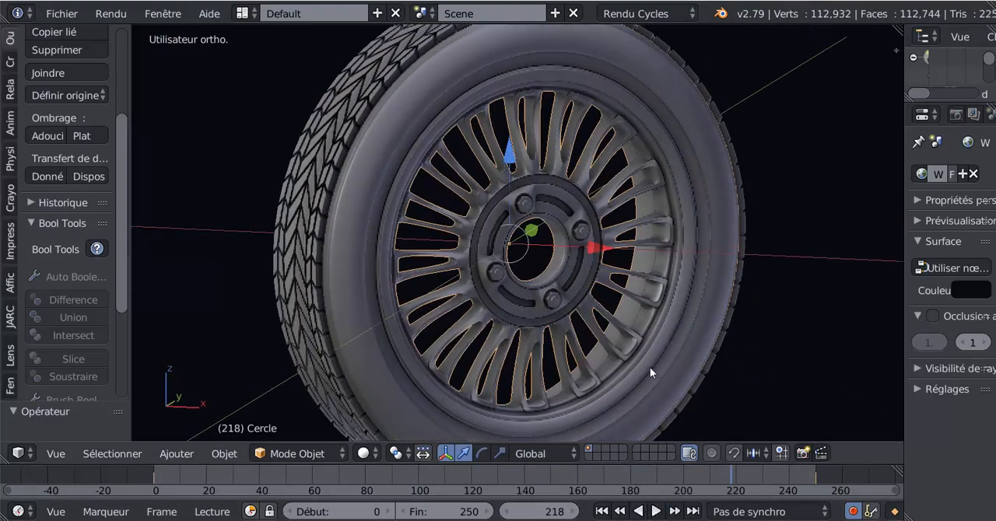
scroll(576, 305, up, 3)
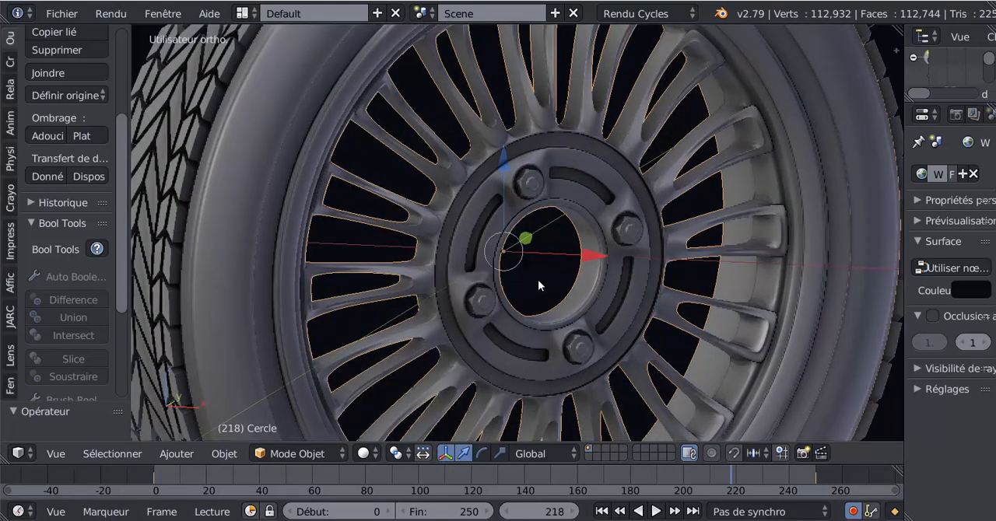
middle_drag(537, 279, 498, 279)
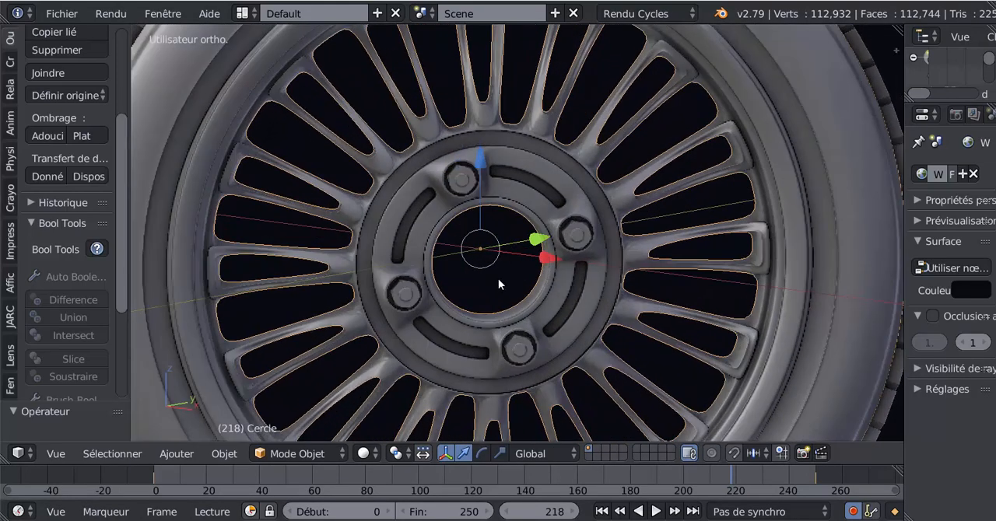
scroll(498, 279, up, 1)
scroll(499, 280, up, 2)
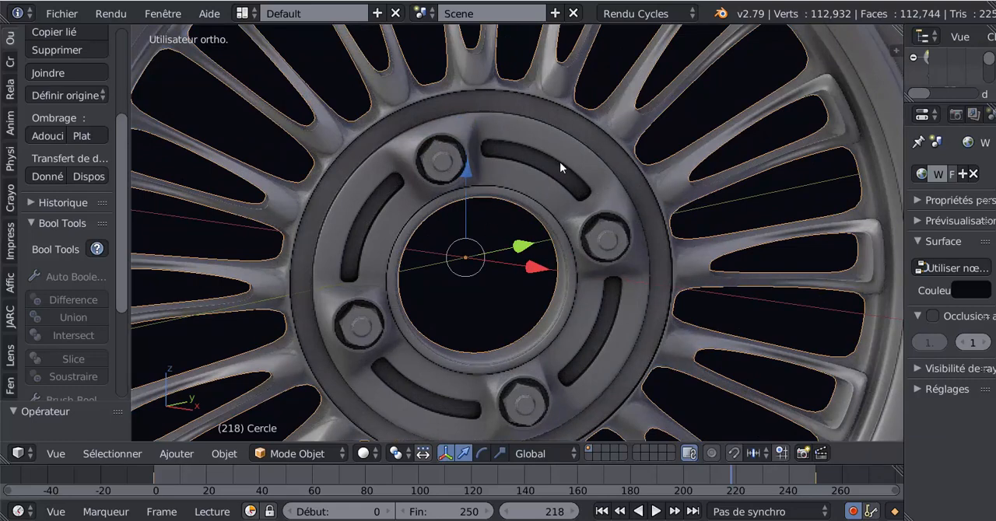
scroll(559, 161, down, 3)
middle_drag(759, 204, 555, 308)
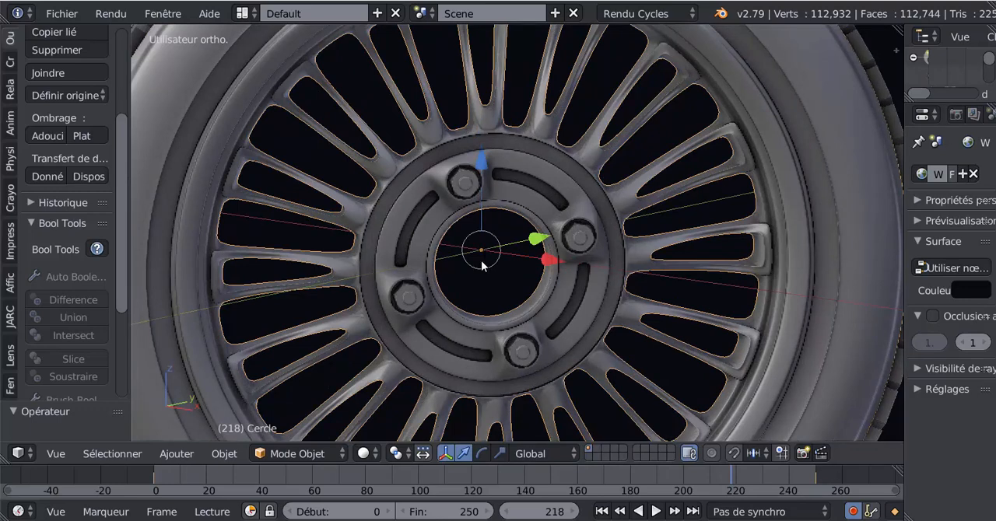
Step: Select the wheel nuts, the rim and the tread in turn to inspect the separate parts of the wheel
right_click(467, 187)
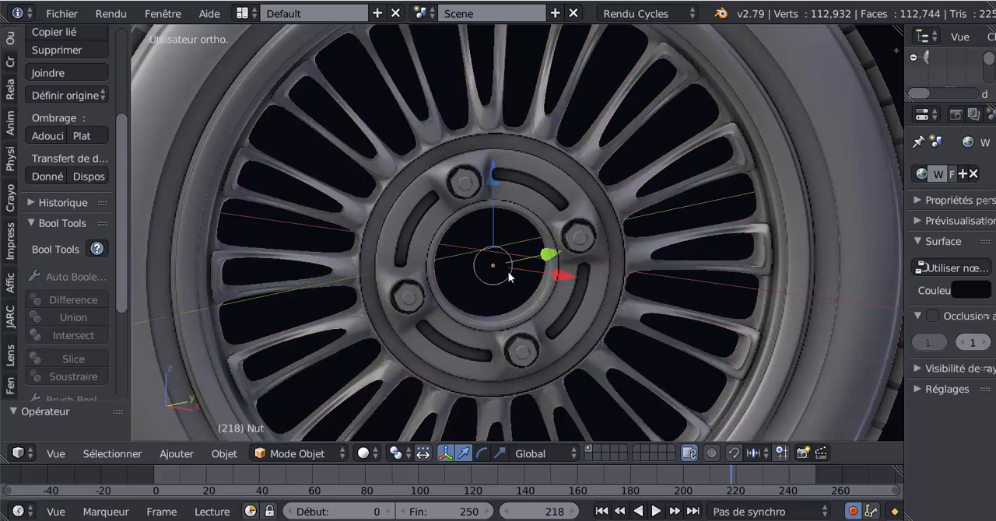
scroll(501, 271, down, 3)
middle_drag(501, 271, 573, 276)
scroll(573, 277, up, 2)
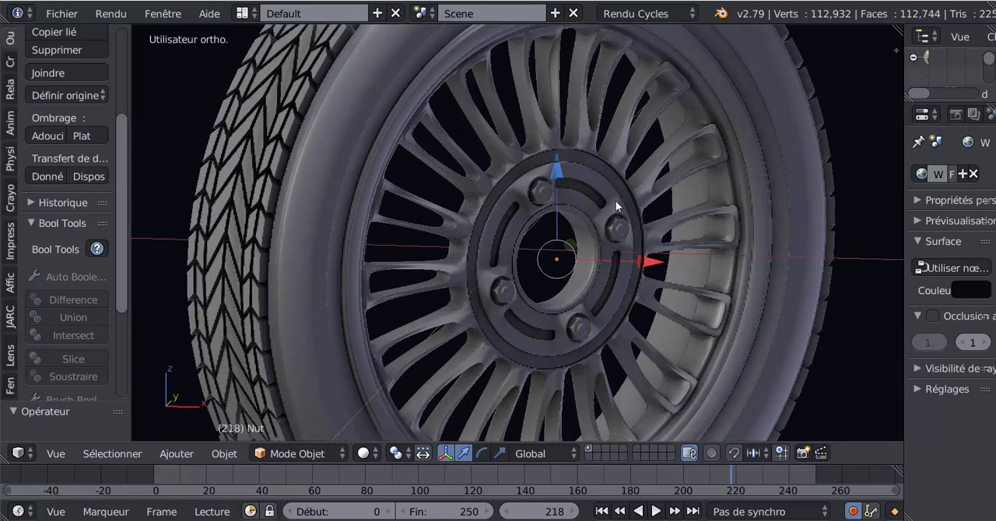
right_click(249, 184)
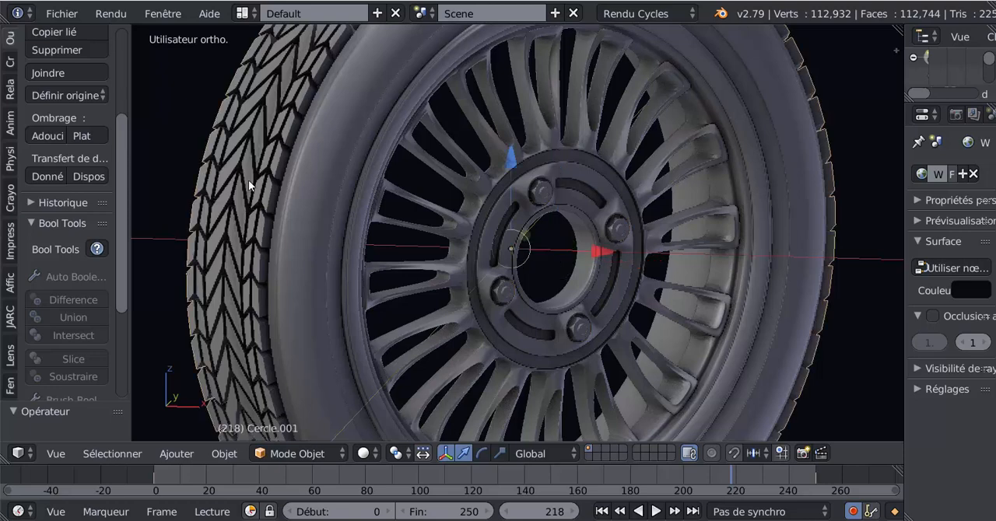
middle_drag(516, 341, 479, 335)
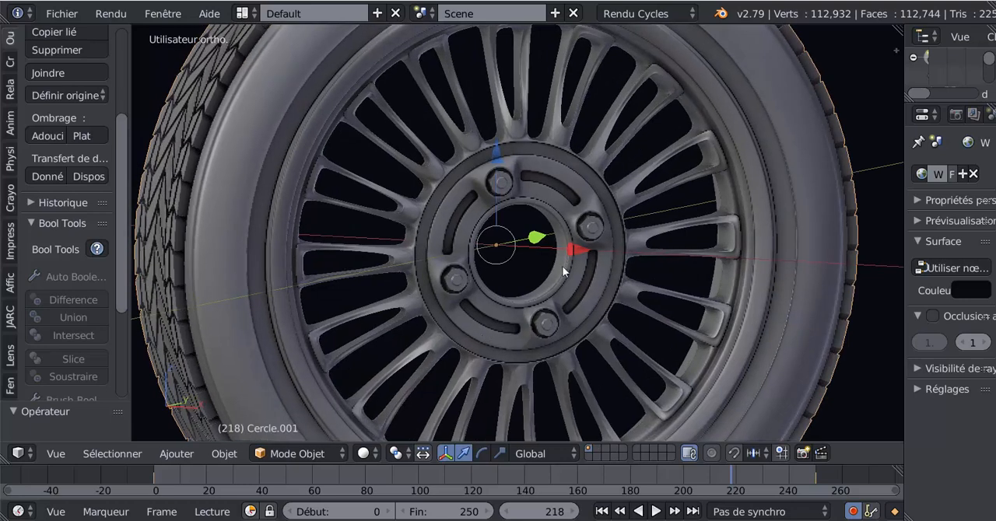
mouse_move(260, 246)
middle_down()
mouse_move(283, 251)
mouse_move(266, 250)
middle_up()
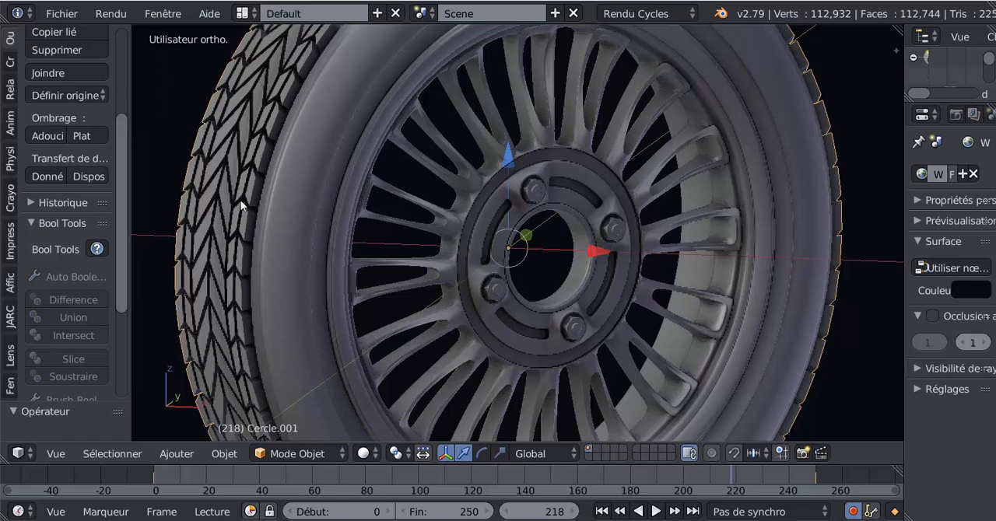
right_click(304, 179)
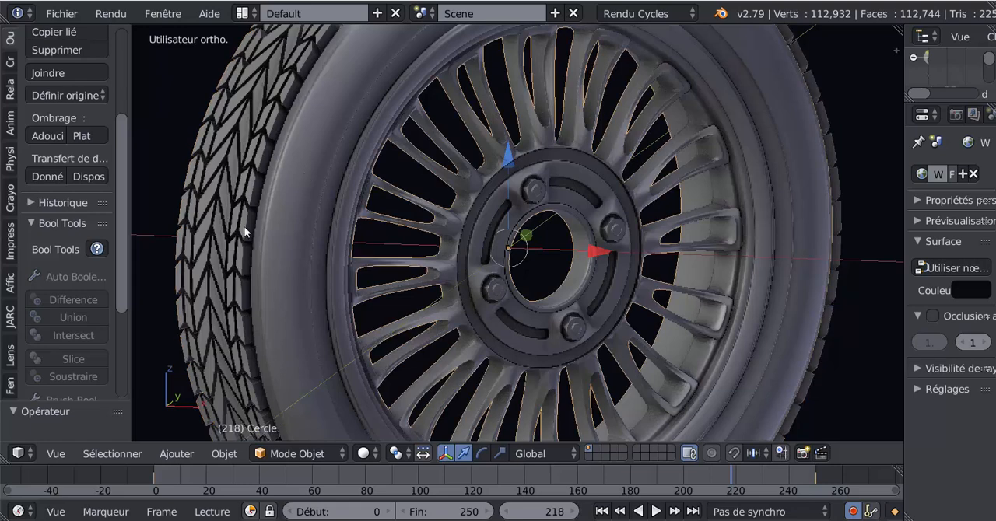
right_click(238, 201)
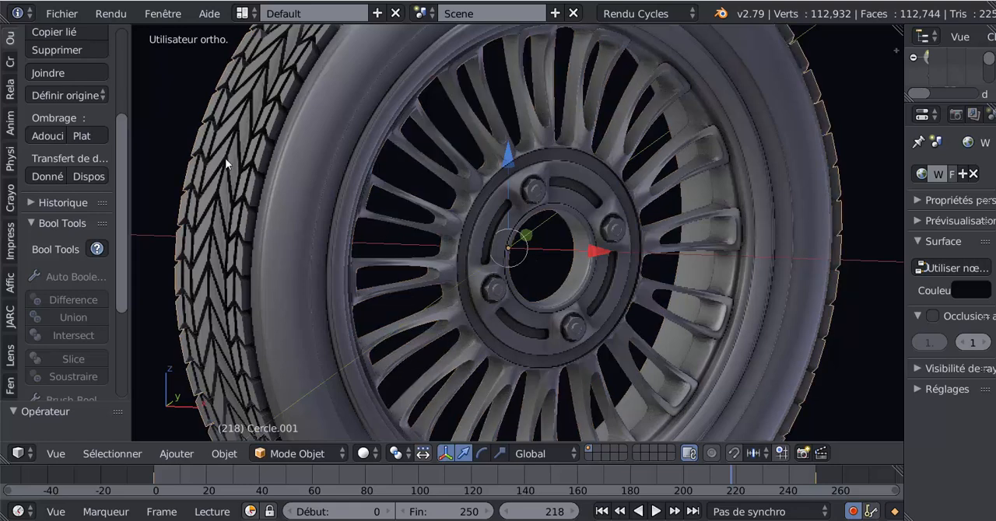
scroll(791, 319, down, 4)
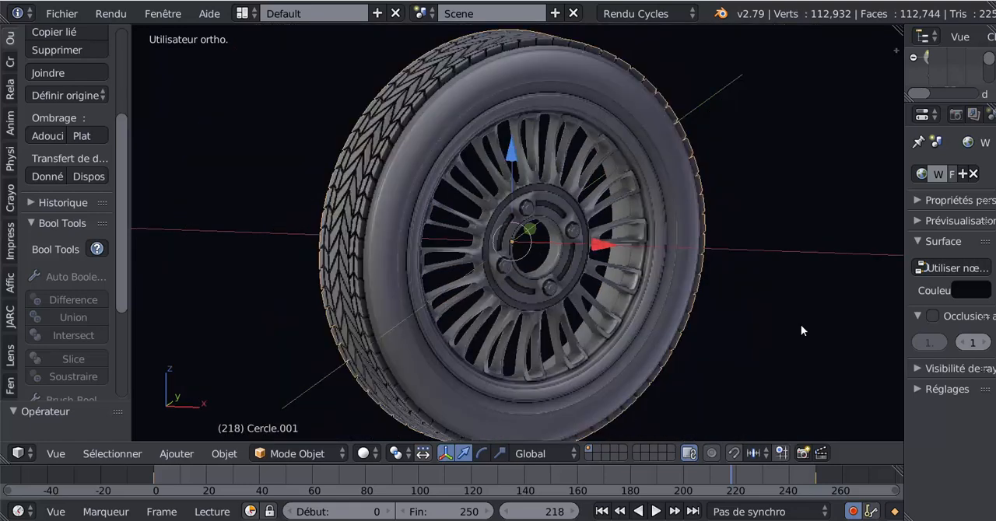
Step: View the turned wheel from above and enlarge the timeline area
key(KP_7)
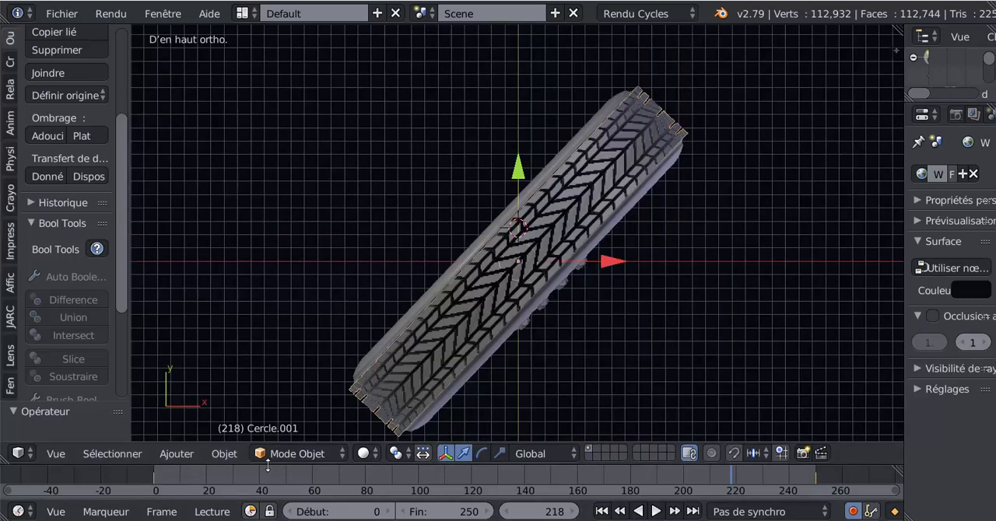
drag(269, 464, 269, 447)
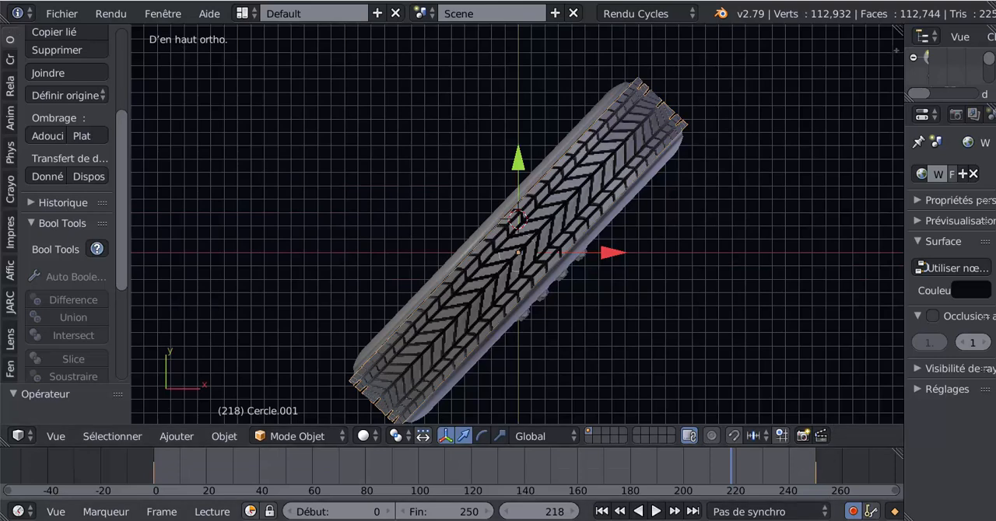
mouse_move(812, 520)
click(761, 479)
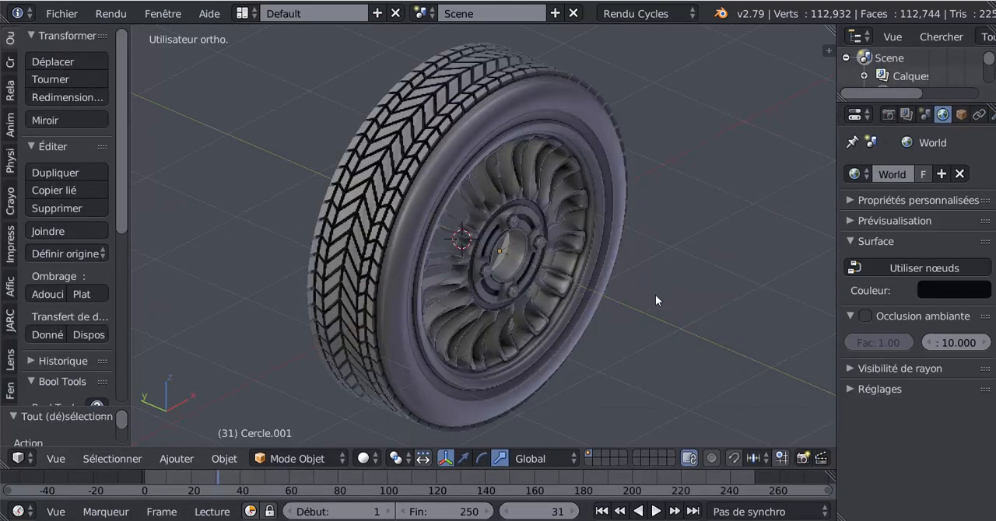
Step: Examine the wheel in the unanimated scene from above, from both sides and close up at the hub
key(KP_7)
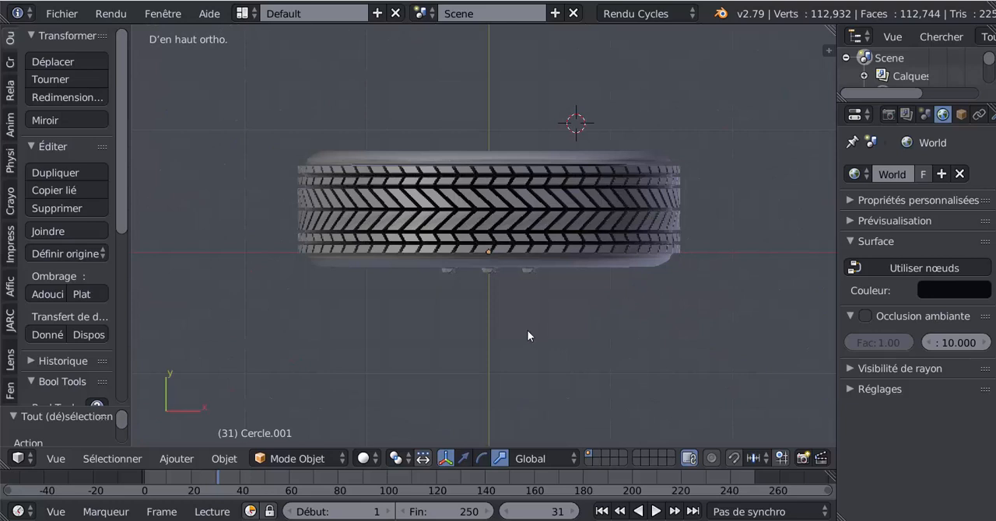
scroll(480, 312, up, 1)
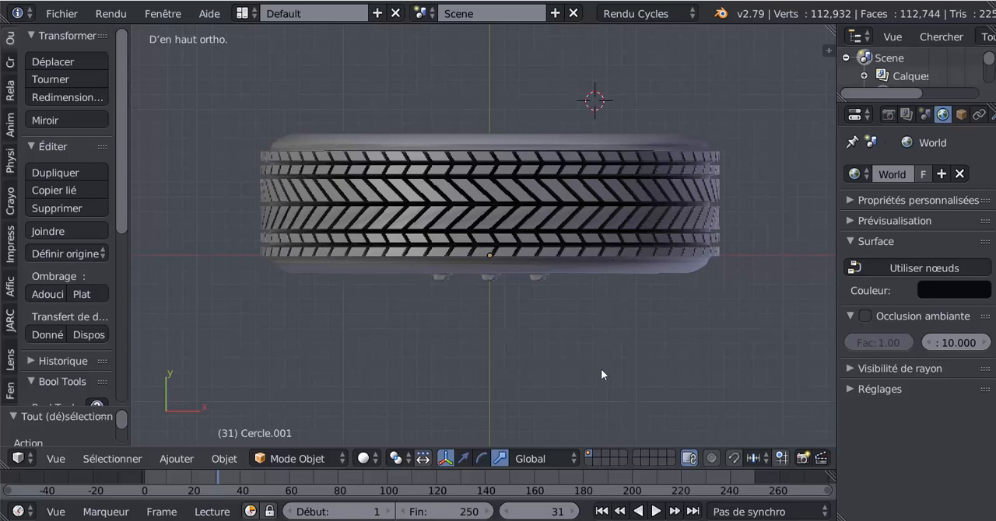
middle_drag(600, 369, 670, 306)
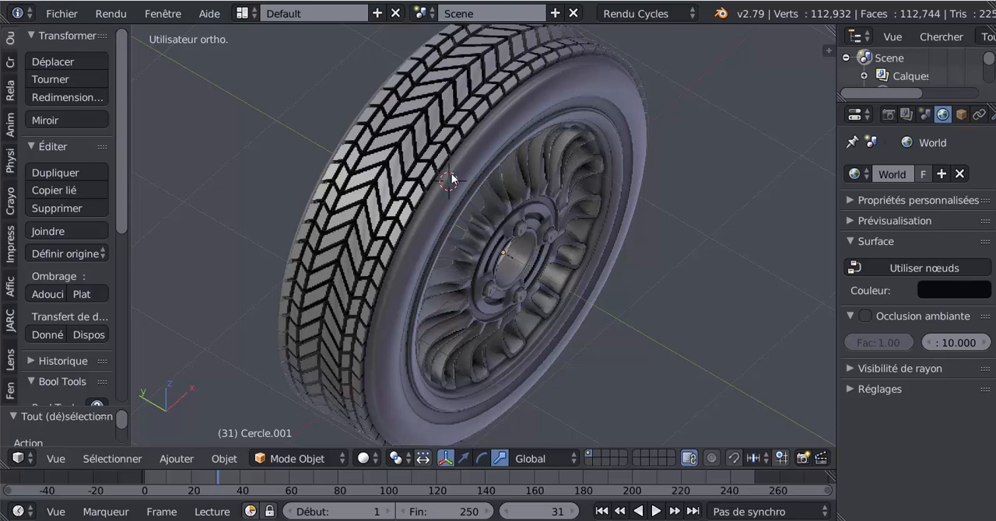
middle_drag(655, 285, 444, 288)
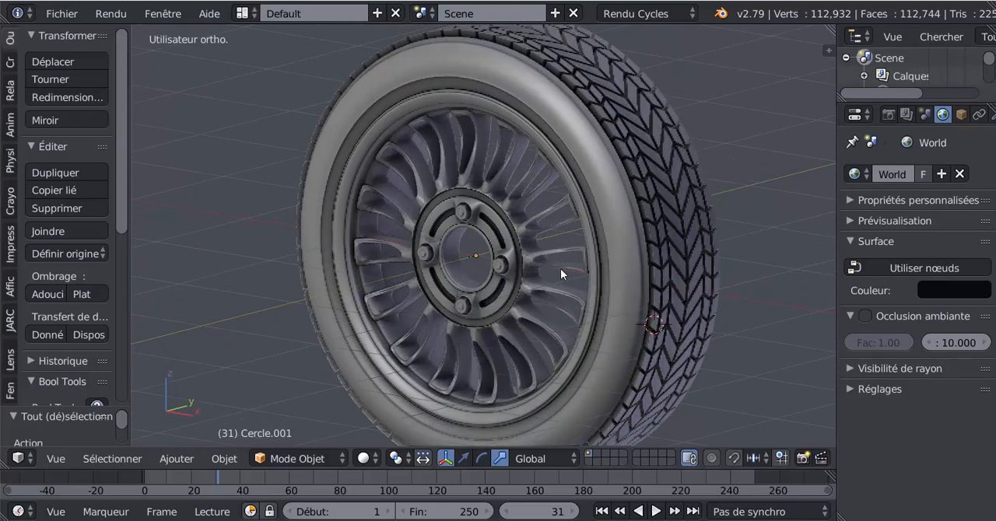
middle_drag(560, 268, 643, 270)
middle_drag(519, 334, 560, 333)
middle_drag(516, 262, 517, 255)
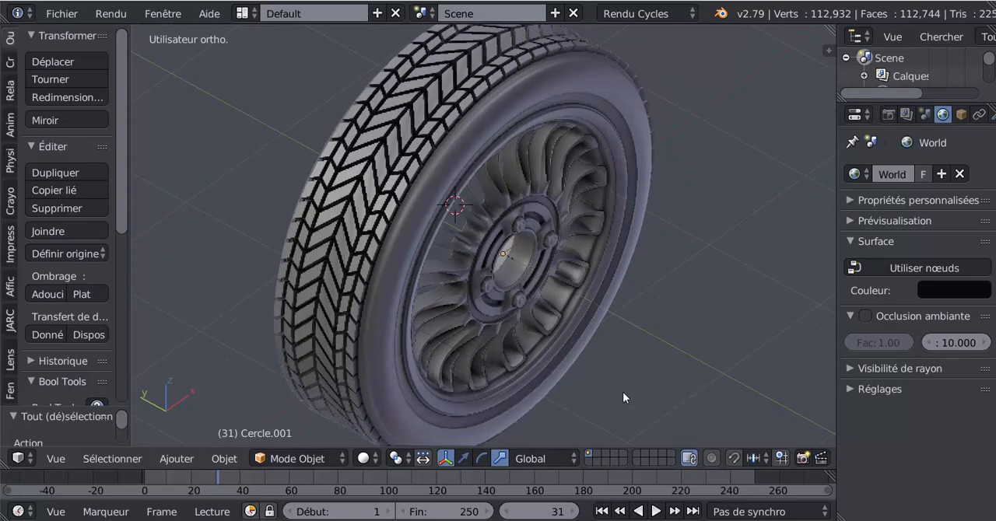
middle_drag(623, 397, 662, 360)
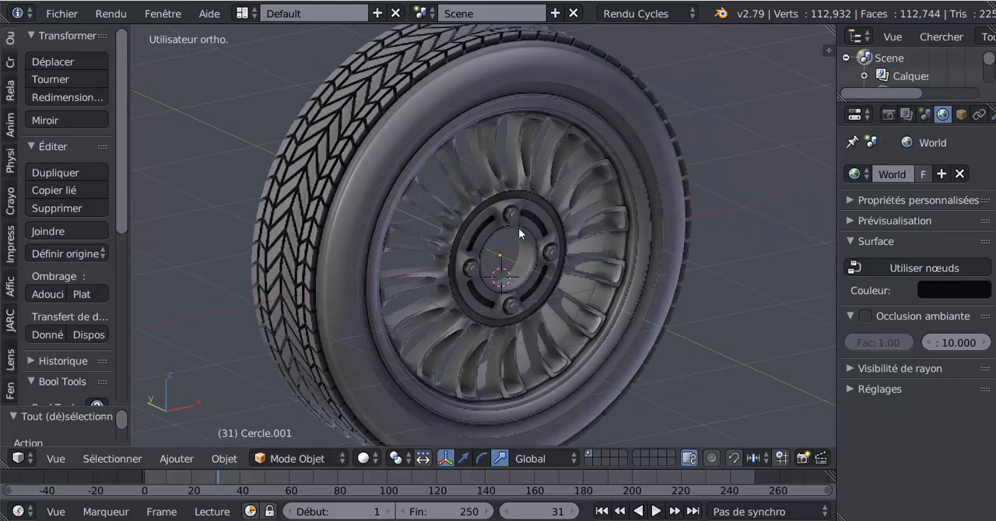
scroll(518, 228, up, 5)
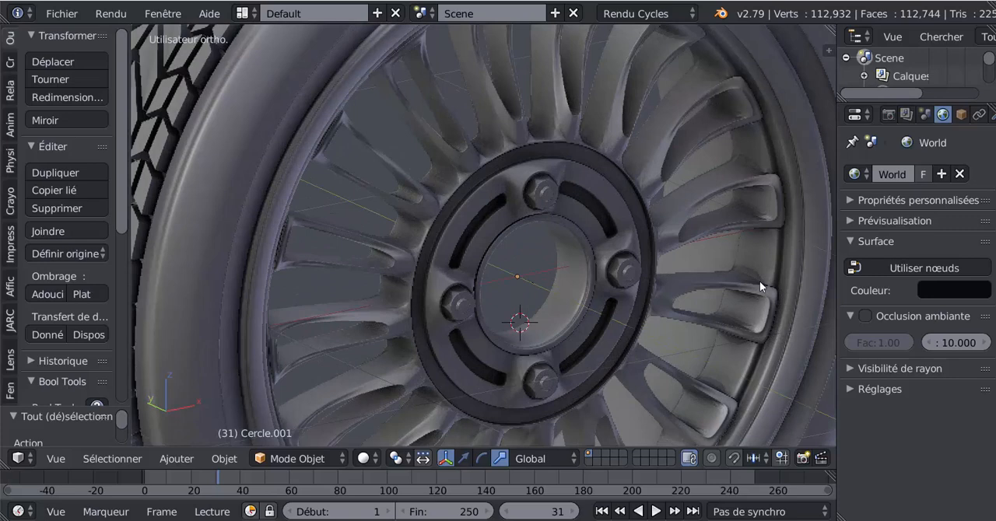
Step: Choose Solid viewport shading and examine the wheel's face, tread and back from several angles
click(363, 458)
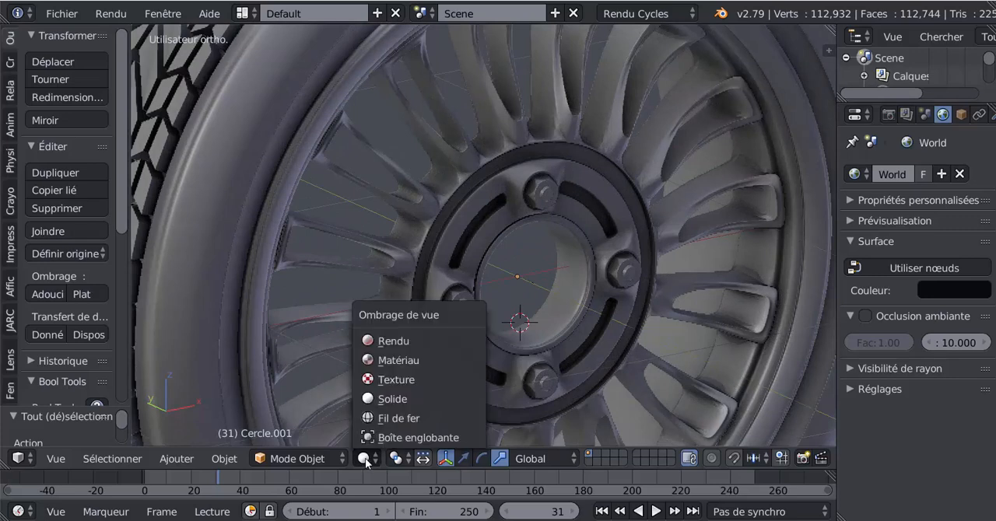
click(379, 400)
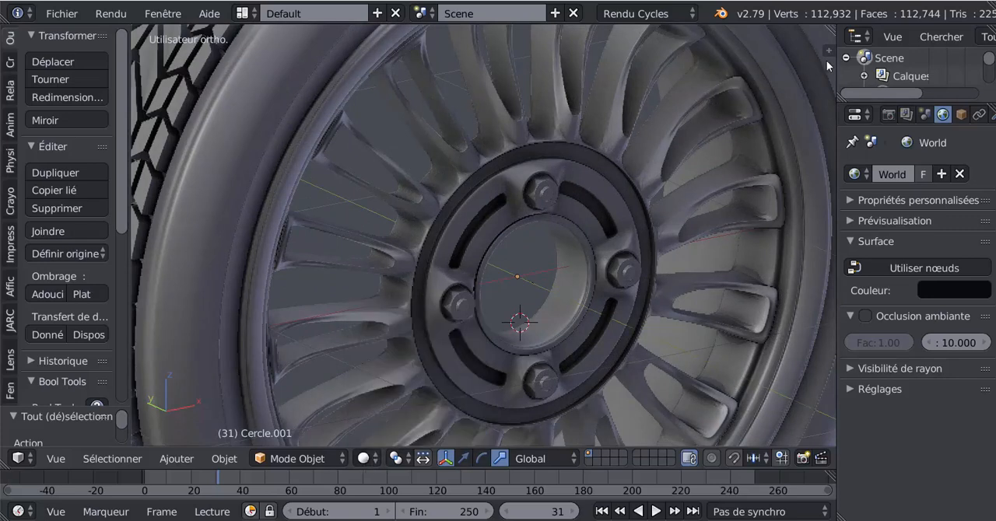
scroll(700, 302, down, 4)
middle_drag(603, 324, 591, 327)
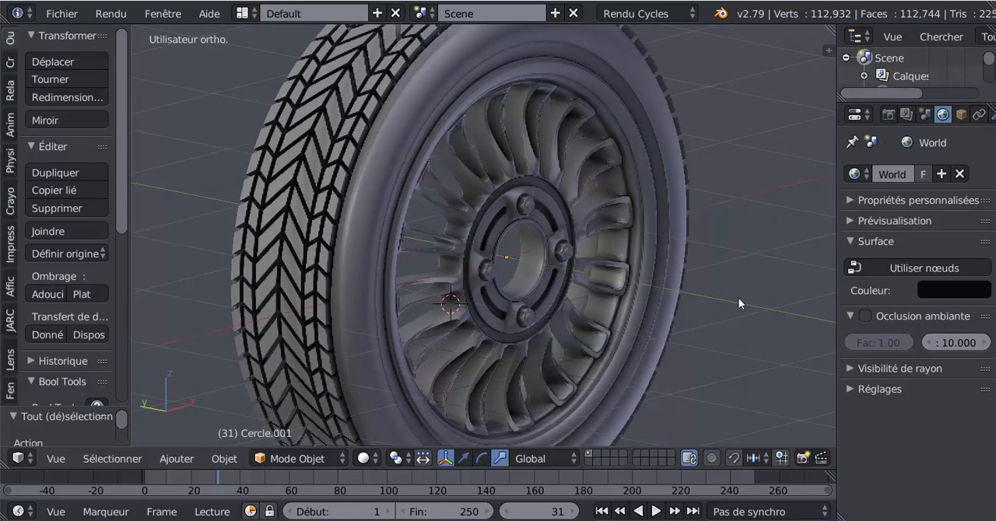
scroll(741, 304, down, 3)
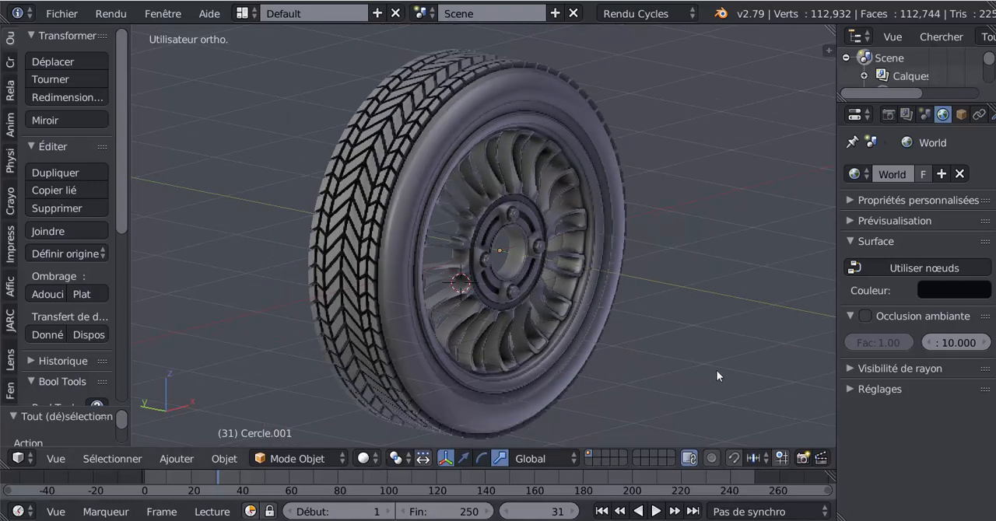
mouse_move(717, 371)
middle_down()
mouse_move(691, 365)
mouse_move(729, 366)
mouse_move(674, 368)
mouse_move(707, 375)
middle_up()
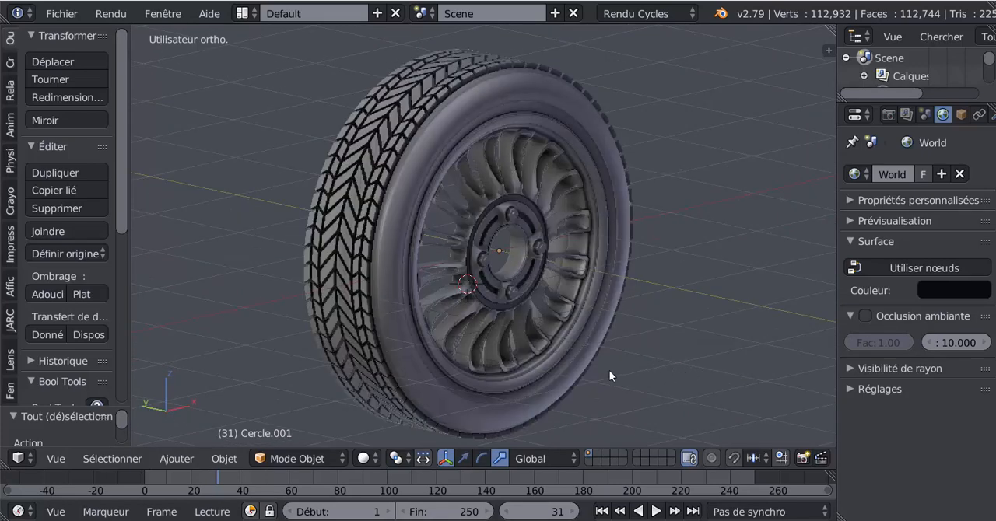
middle_drag(609, 370, 508, 360)
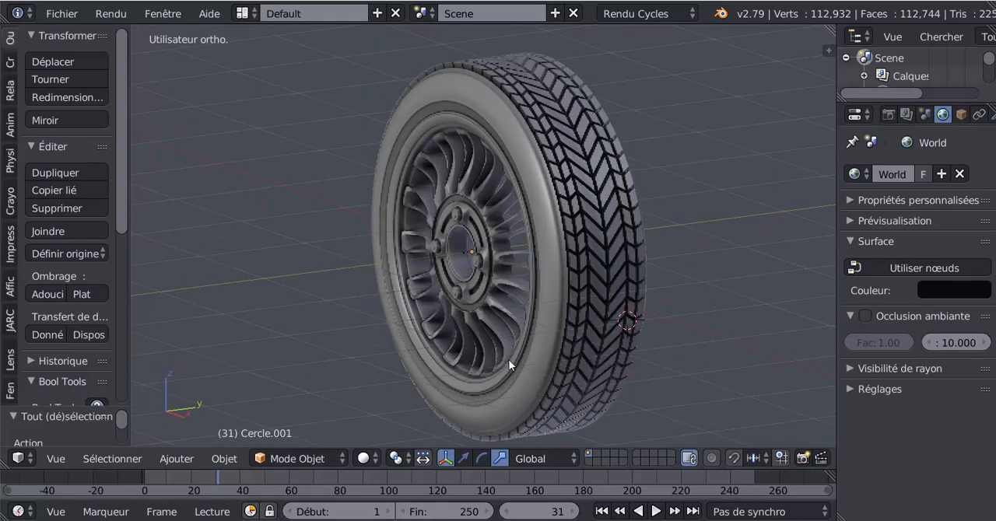
middle_drag(654, 363, 608, 361)
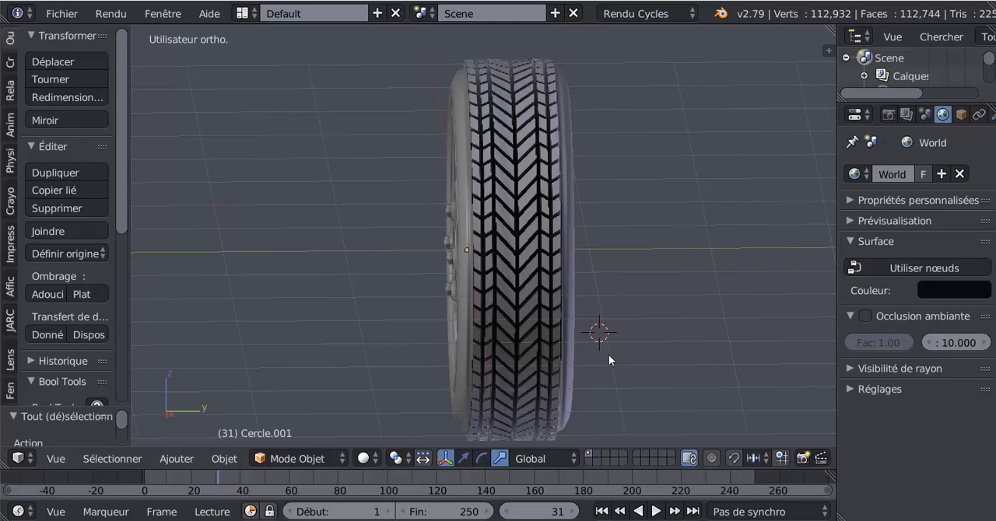
middle_drag(562, 365, 617, 362)
scroll(600, 366, down, 3)
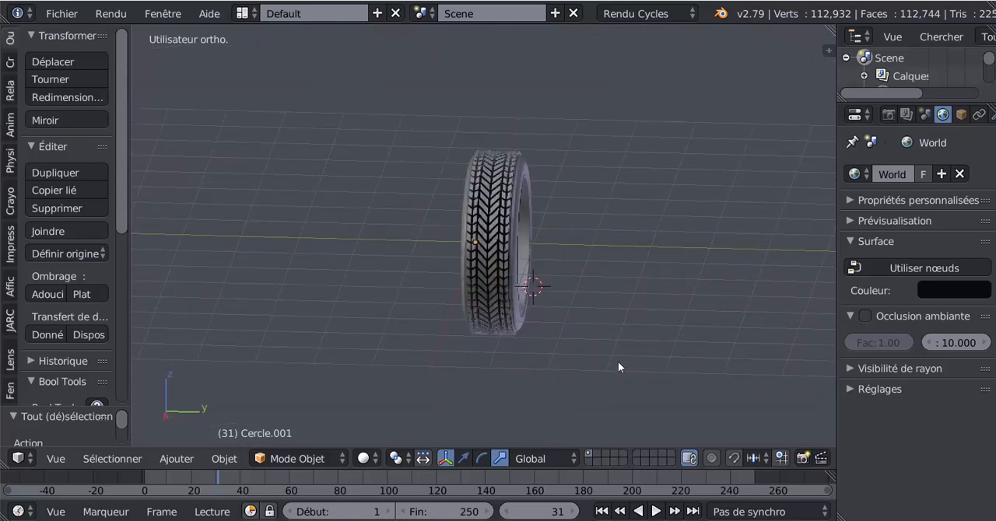
Step: Show the wheel as wireframe in the right orthographic view and circle-select all its parts
key(KP_3)
scroll(618, 361, up, 4)
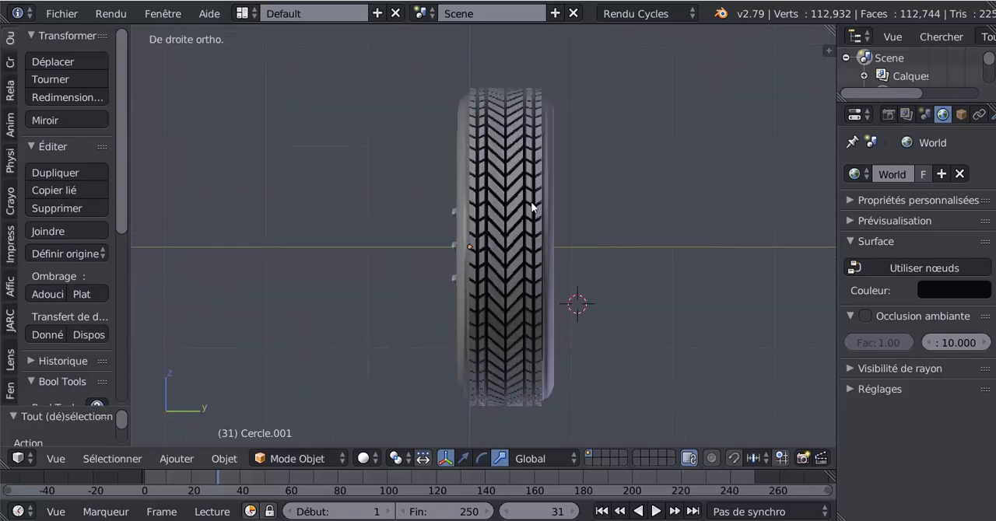
scroll(502, 250, down, 2)
key(z)
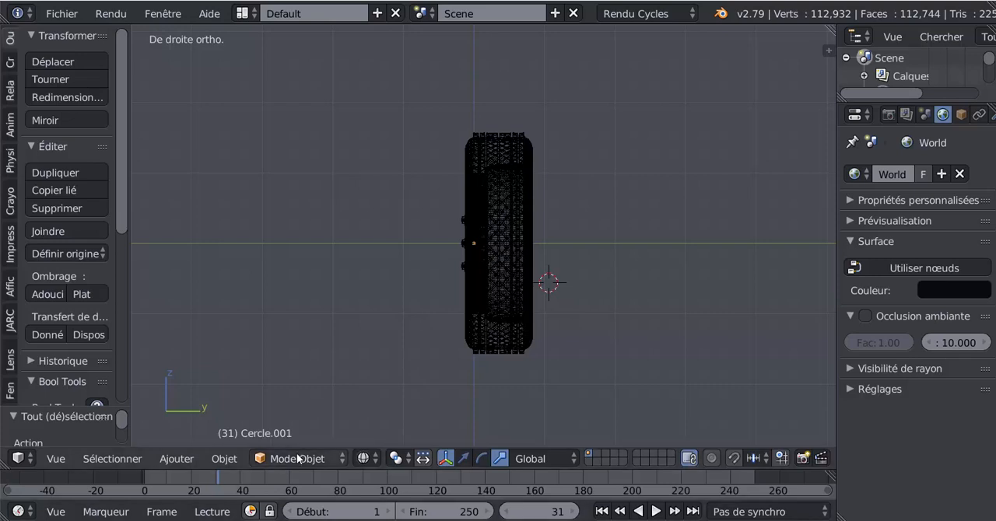
key(c)
scroll(572, 319, down, 4)
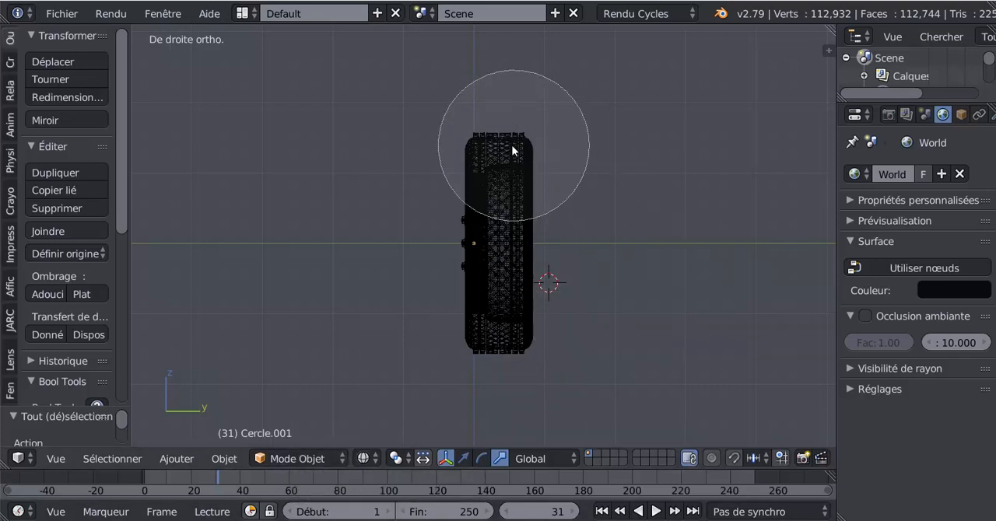
mouse_move(512, 160)
mouse_down()
mouse_move(502, 286)
mouse_move(485, 178)
mouse_up()
right_click(637, 206)
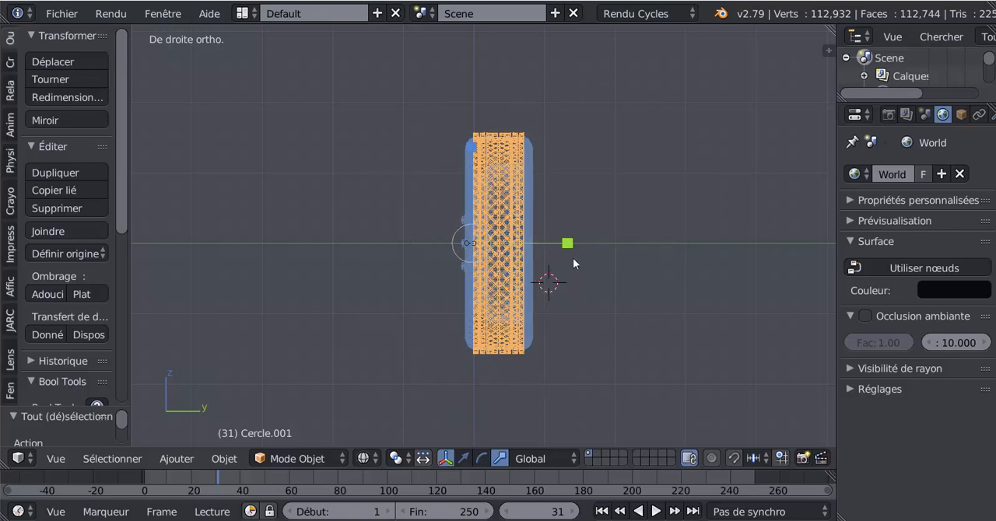
Step: Scale the selected wheel parts along Y to widen the wheel, adjusting the width in solid shading
scroll(572, 258, up, 2)
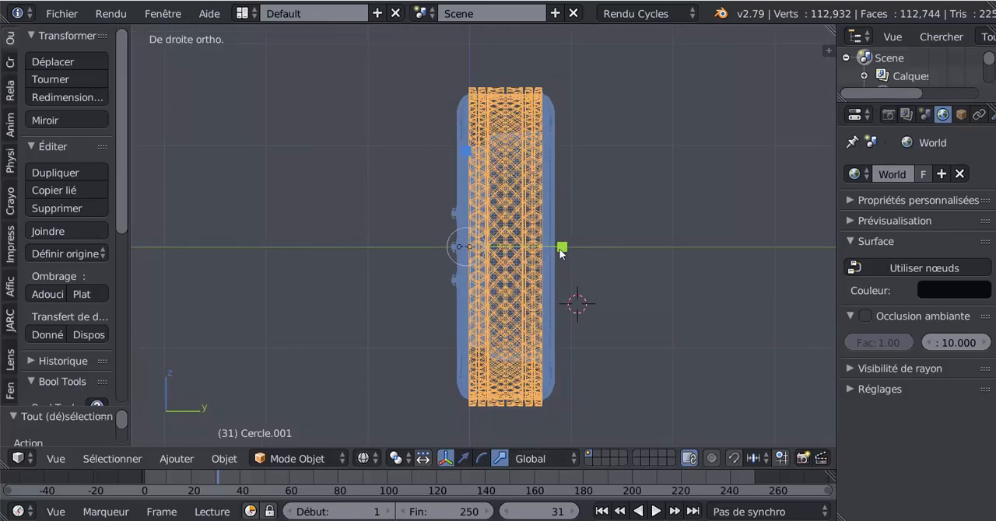
drag(562, 247, 610, 262)
key(z)
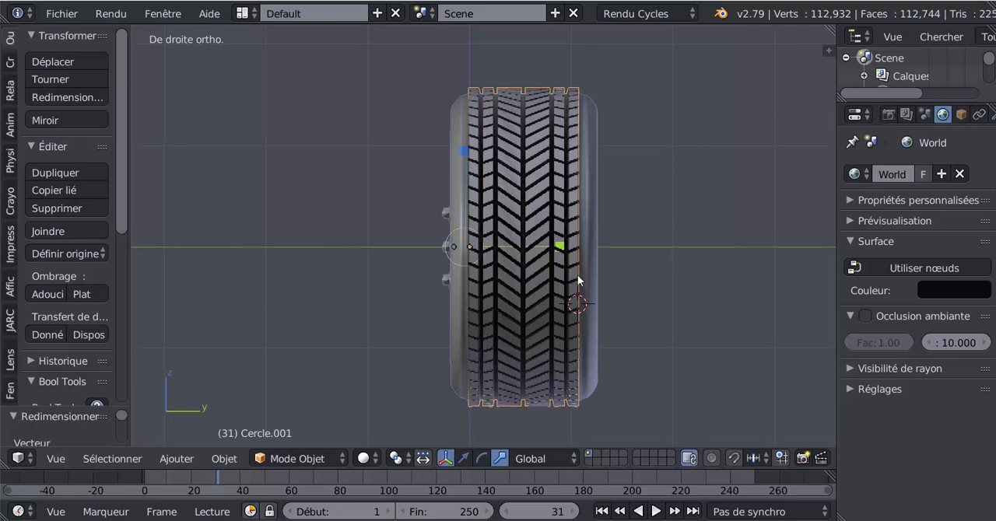
mouse_move(559, 248)
mouse_down()
mouse_move(529, 243)
mouse_move(606, 238)
mouse_move(540, 238)
mouse_move(566, 238)
mouse_move(555, 237)
mouse_up()
Step: Try widening the tread along Y in Edit Mode from the right orthographic view, and undo the scaling
key(Tab)
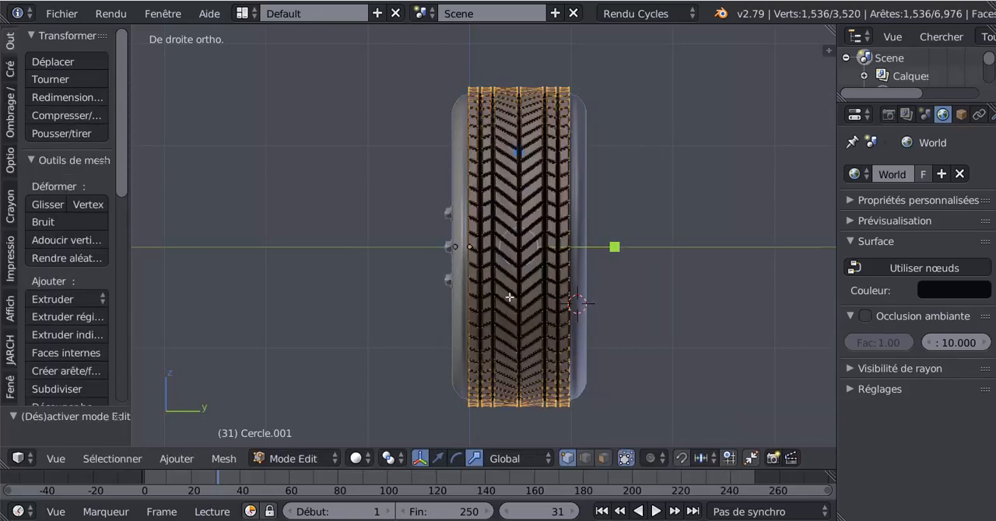
middle_drag(510, 298, 472, 306)
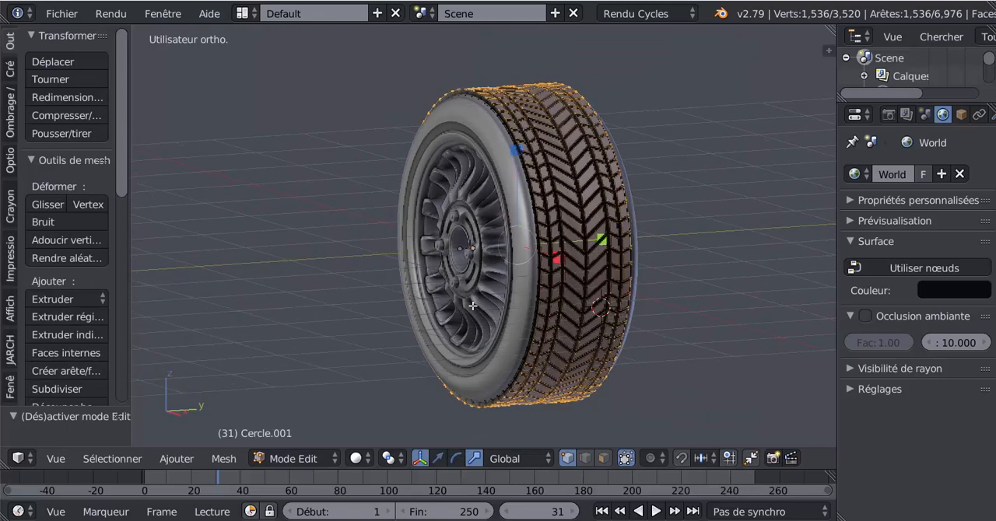
key(KP_1)
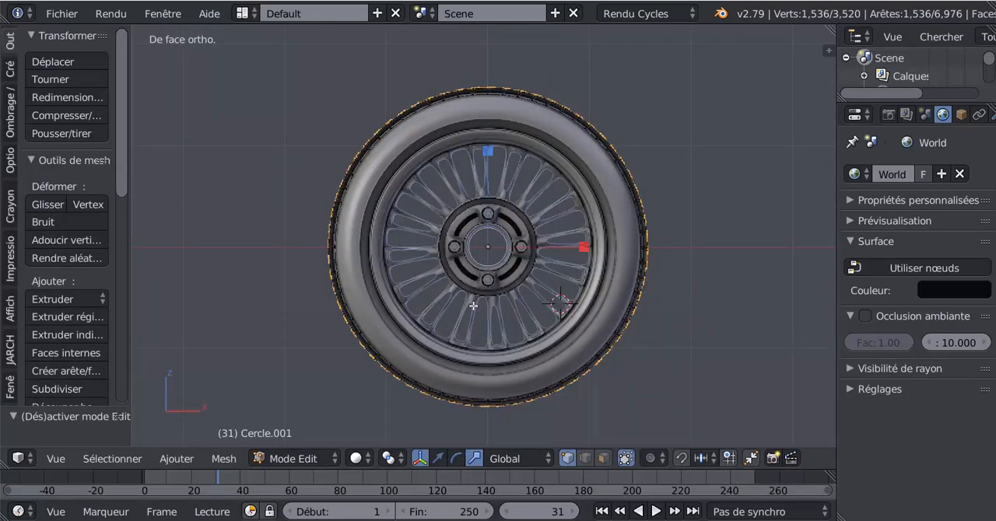
key(KP_3)
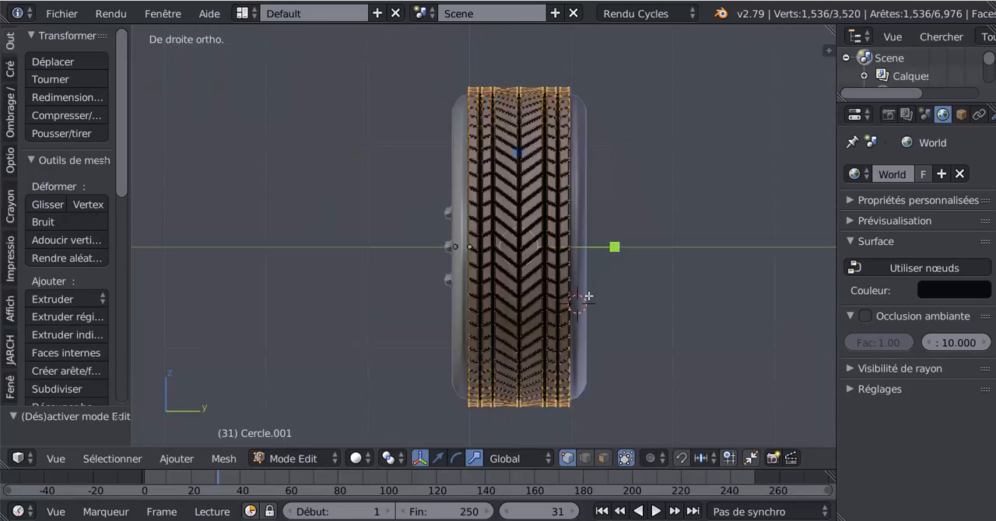
key(s)
click(697, 250)
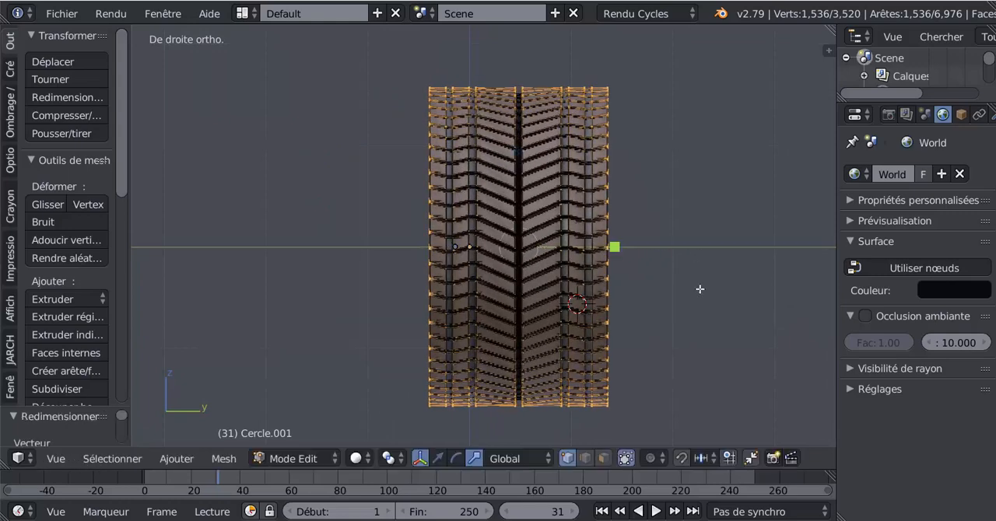
key(ctrl+z)
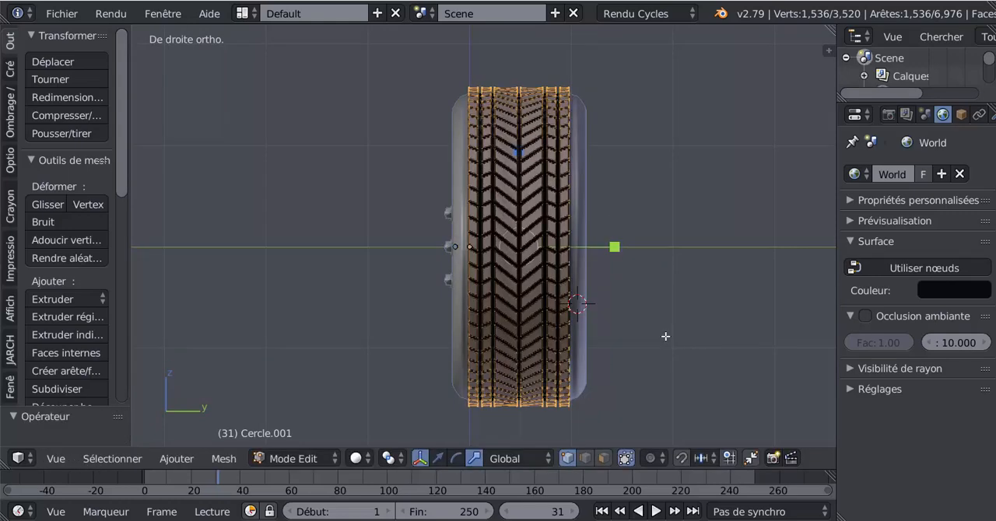
Step: Circle-select all tread vertices in wireframe, try scaling them about 1.27 times along Y in solid shading, and undo the scaling
key(z)
key(c)
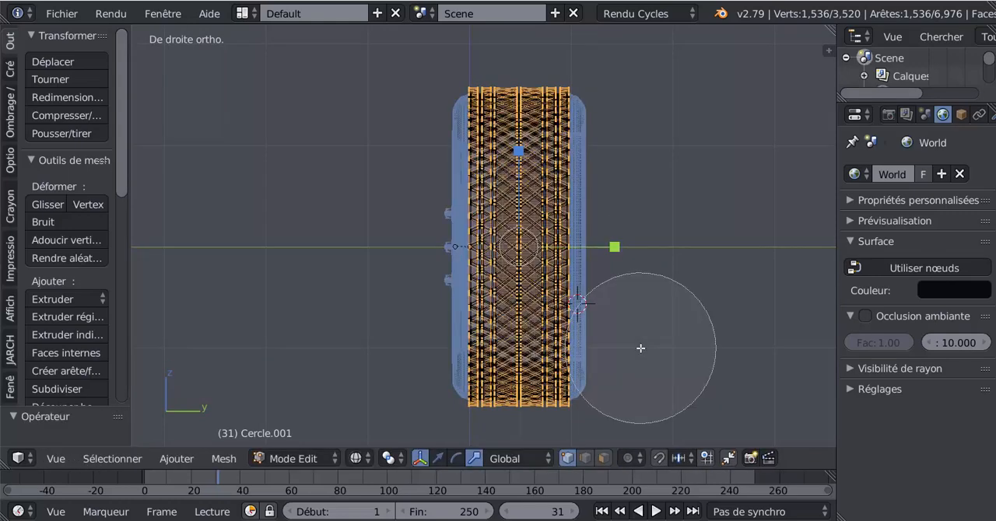
mouse_move(640, 345)
mouse_down()
mouse_move(518, 145)
mouse_move(518, 345)
mouse_move(516, 152)
mouse_move(517, 305)
mouse_up()
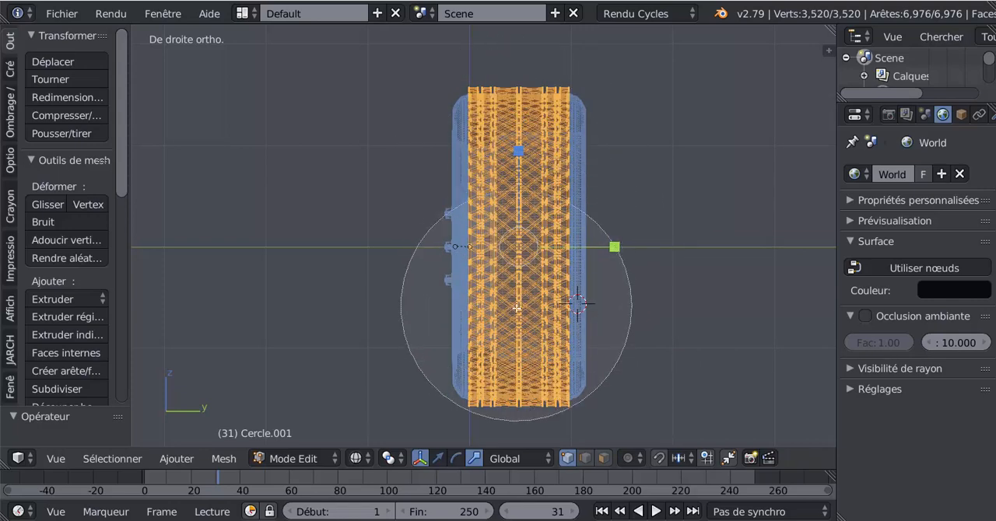
right_click(517, 313)
key(z)
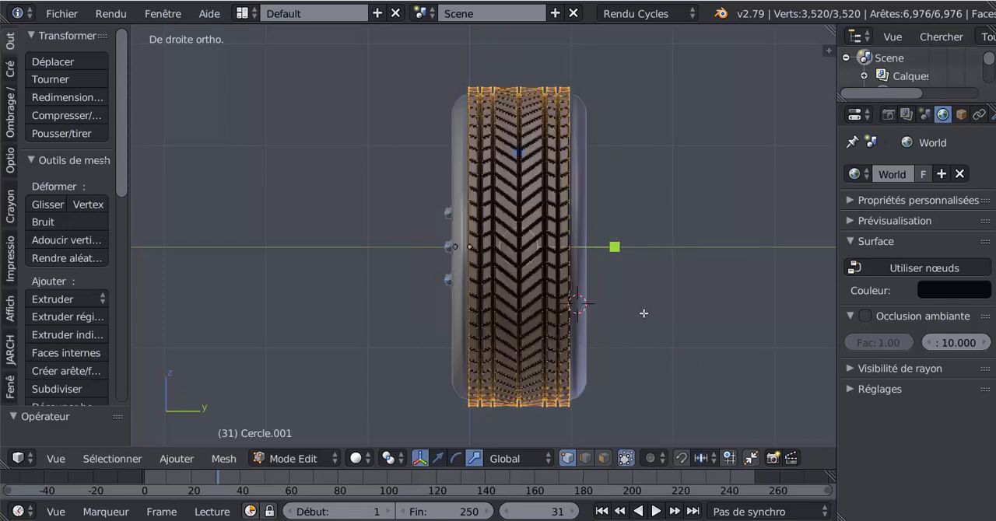
key(s)
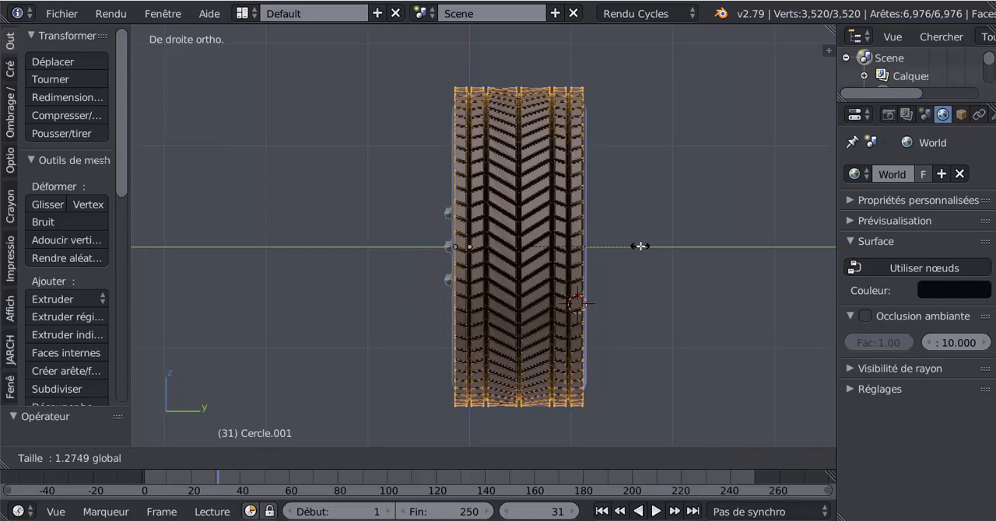
click(640, 249)
key(ctrl+z)
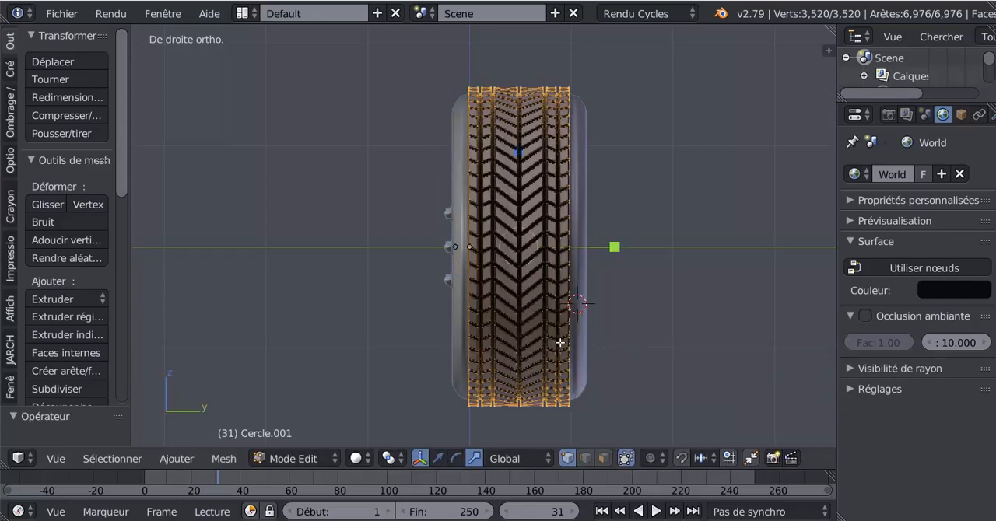
Step: Return to Object Mode and stretch the whole wheel much wider along Y in the right orthographic view
middle_drag(560, 343, 554, 362)
scroll(629, 344, down, 4)
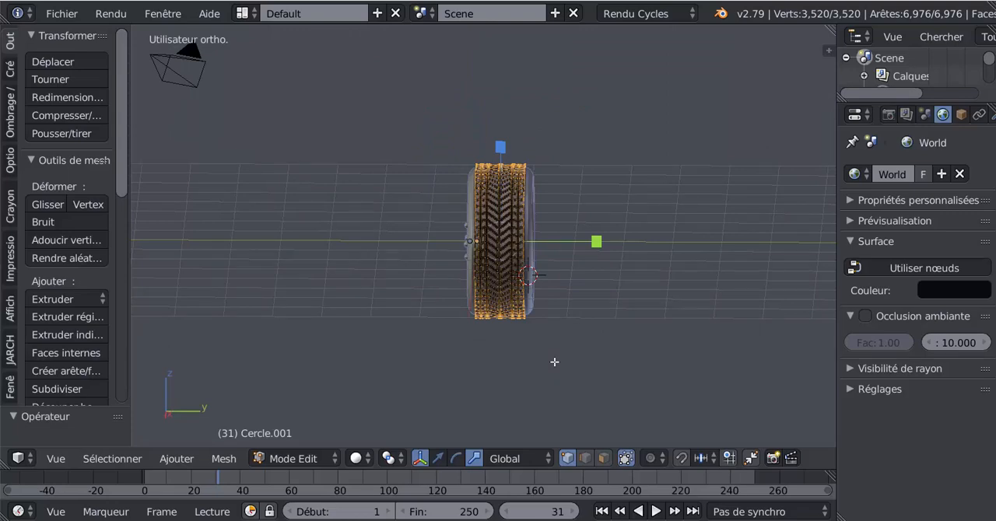
key(Tab)
key(KP_1)
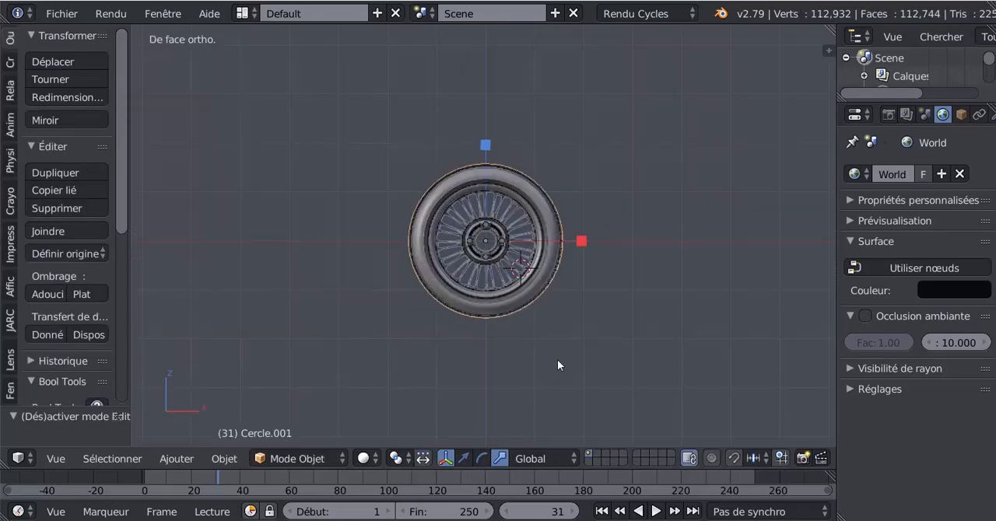
key(KP_3)
scroll(557, 365, up, 2)
scroll(557, 359, up, 1)
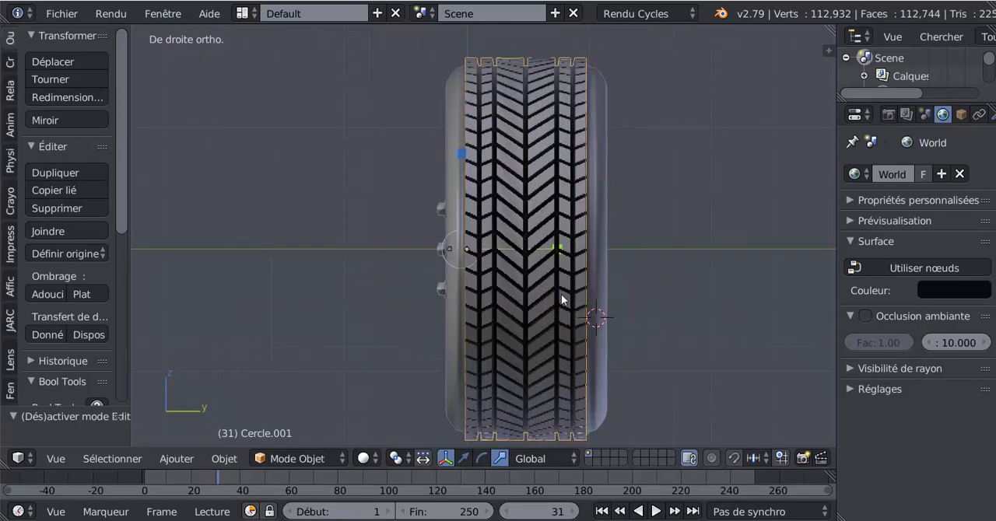
key(s)
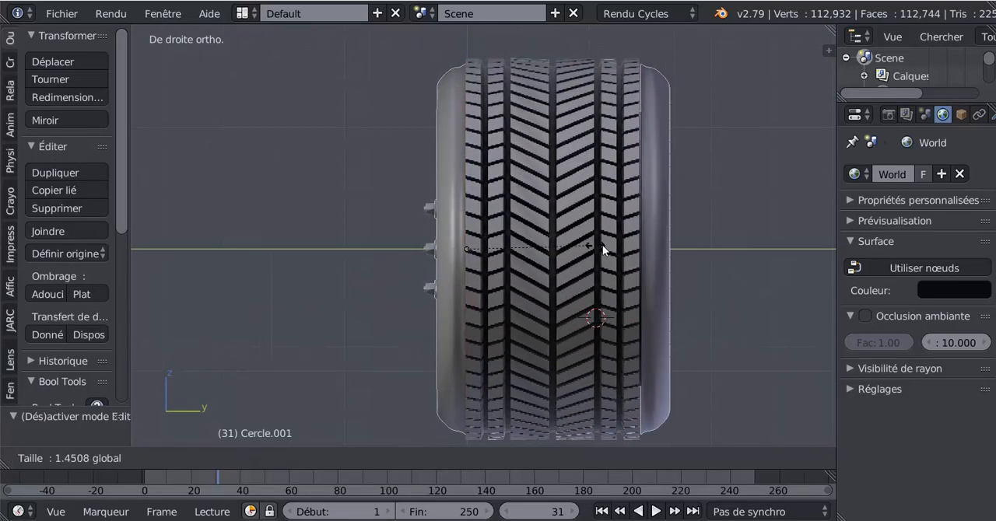
click(655, 247)
Step: Try narrowing the stretched tread along Y in Edit Mode, and undo that scaling
key(Tab)
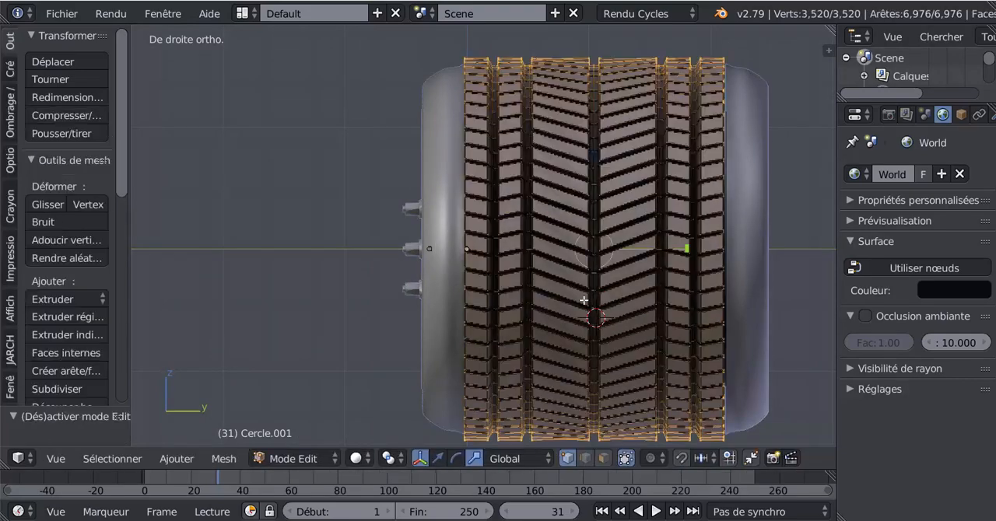
scroll(582, 302, down, 3)
key(Tab)
middle_drag(526, 342, 521, 322)
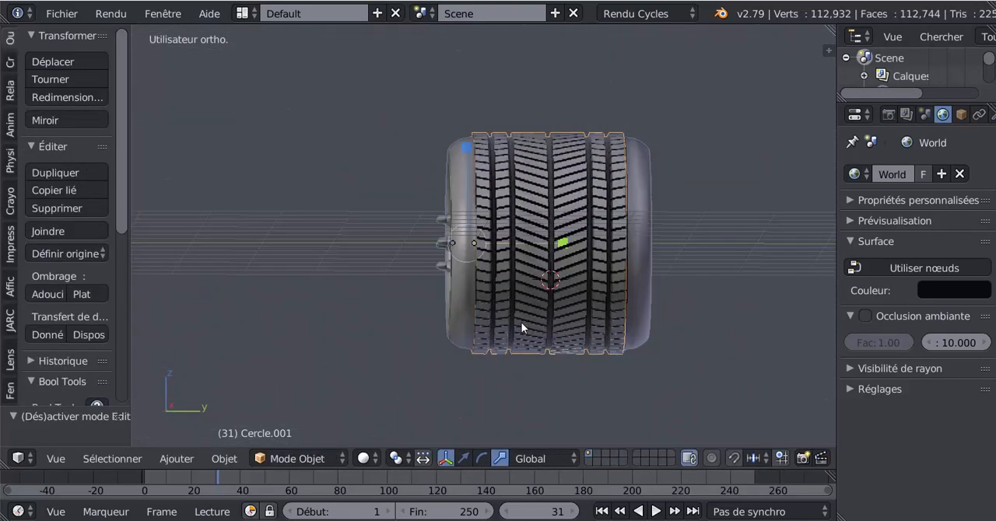
key(Tab)
scroll(625, 260, up, 2)
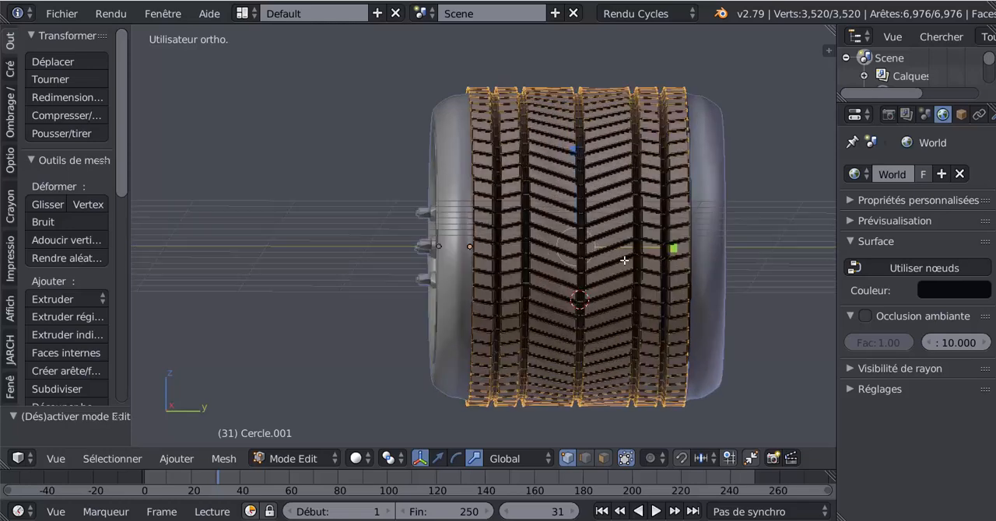
drag(672, 249, 619, 256)
key(ctrl+z)
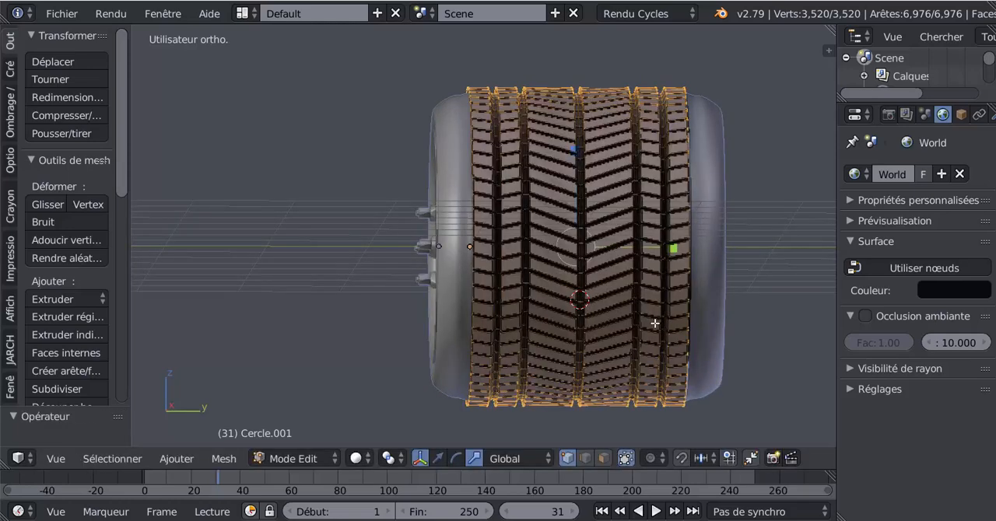
Step: In Object Mode, scale all wheel parts down along Y to a narrow tyre width, checking the tread mesh in Edit Mode
key(Tab)
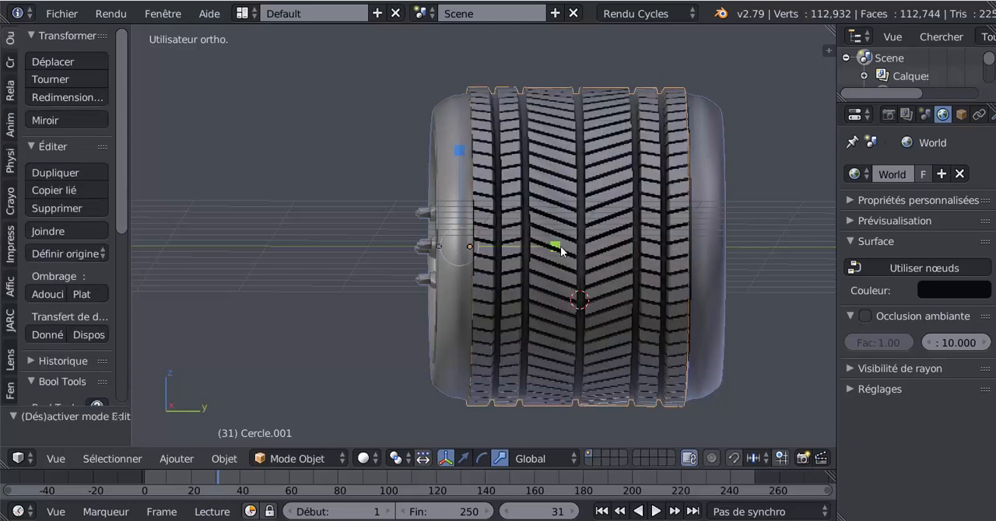
drag(557, 246, 487, 273)
key(Tab)
mouse_move(414, 324)
middle_down()
mouse_move(675, 319)
mouse_move(418, 344)
middle_up()
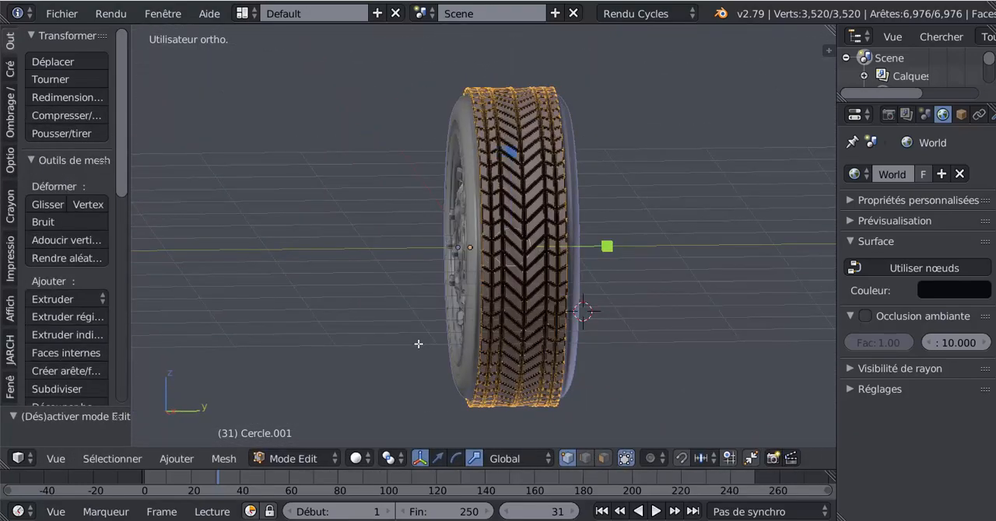
key(Tab)
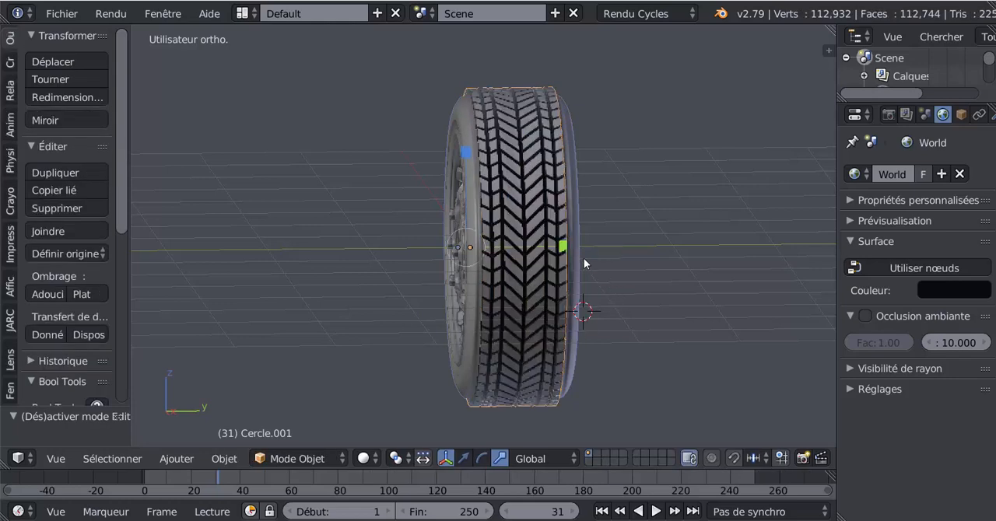
drag(561, 245, 549, 249)
key(Tab)
key(Tab)
middle_drag(414, 333, 459, 333)
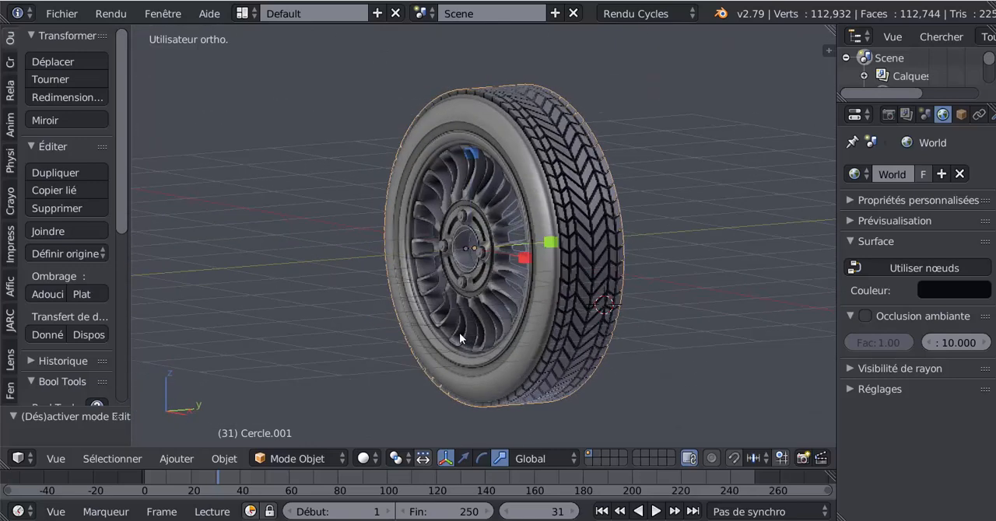
Step: Move the whole wheel along Y in the top orthographic view so the tread's middle groove lies on the X axis
key(KP_1)
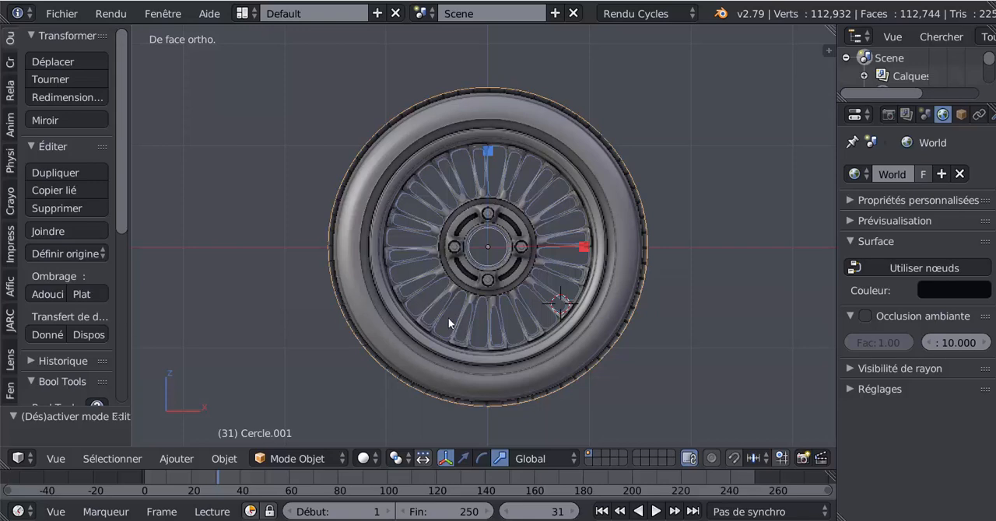
middle_drag(463, 319, 513, 325)
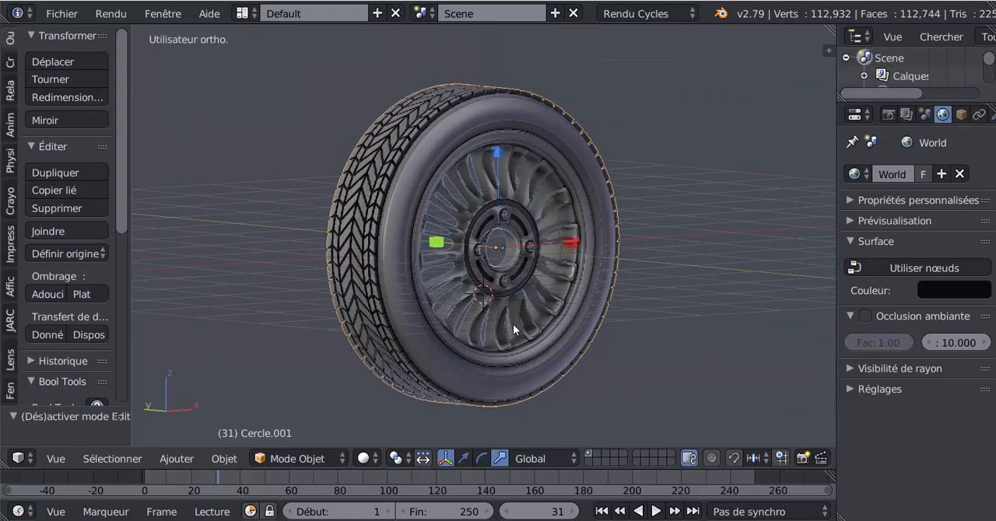
scroll(512, 323, up, 2)
middle_drag(498, 248, 467, 326)
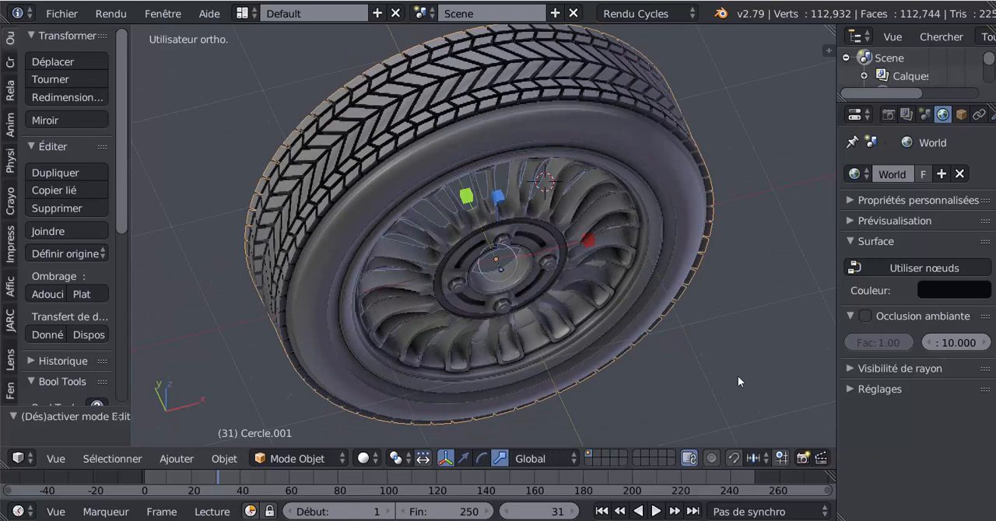
key(KP_7)
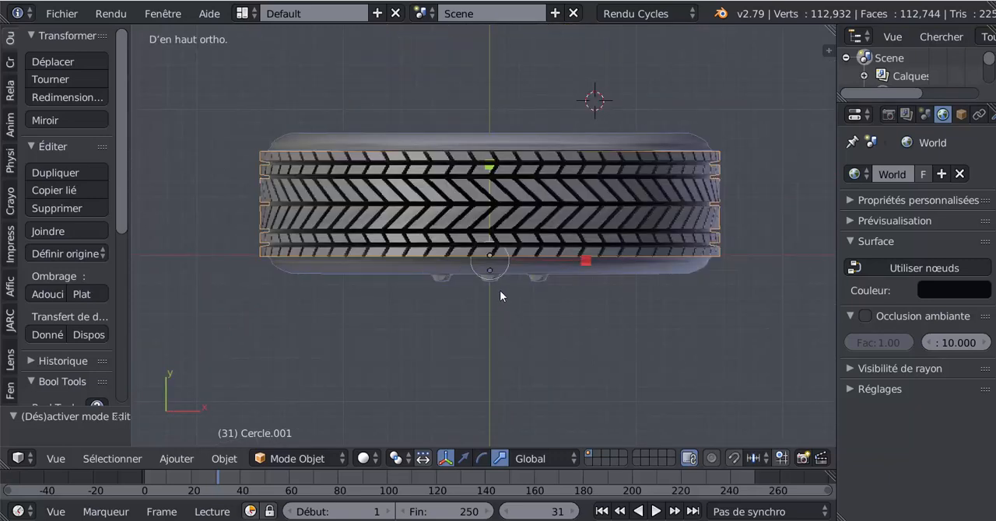
click(465, 458)
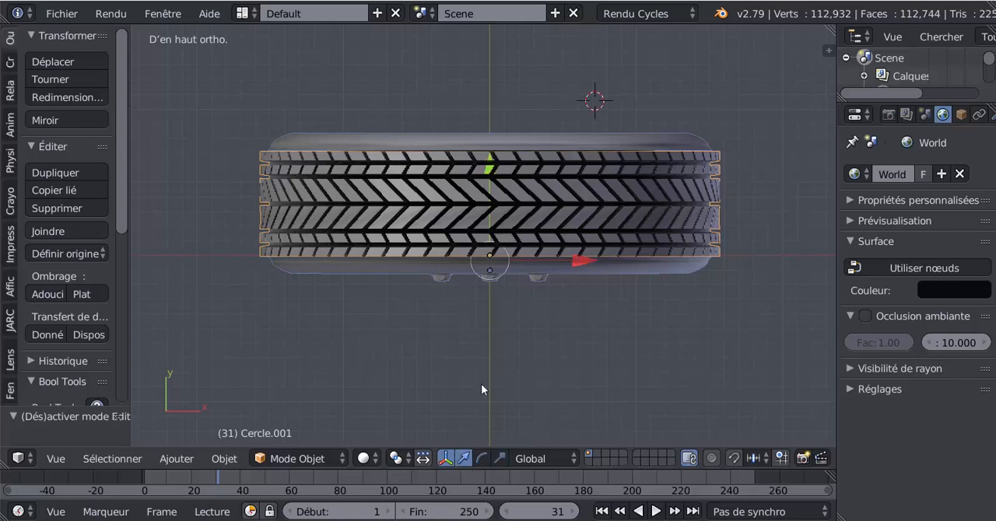
drag(487, 164, 501, 212)
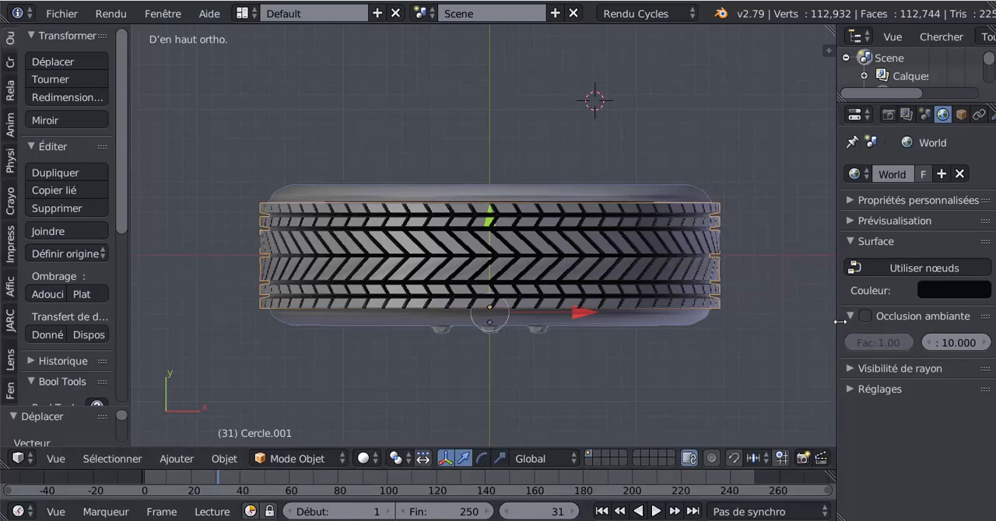
Step: Enlarge the 3D view by shrinking the properties area, and check the tread's alignment with the X axis from above
drag(841, 322, 972, 322)
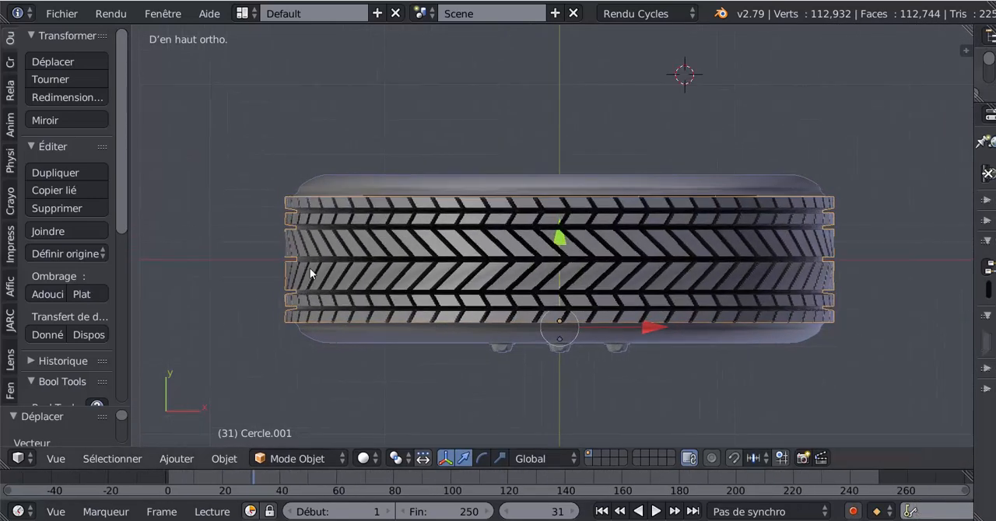
scroll(310, 267, up, 3)
shift+middle_drag(309, 285, 499, 255)
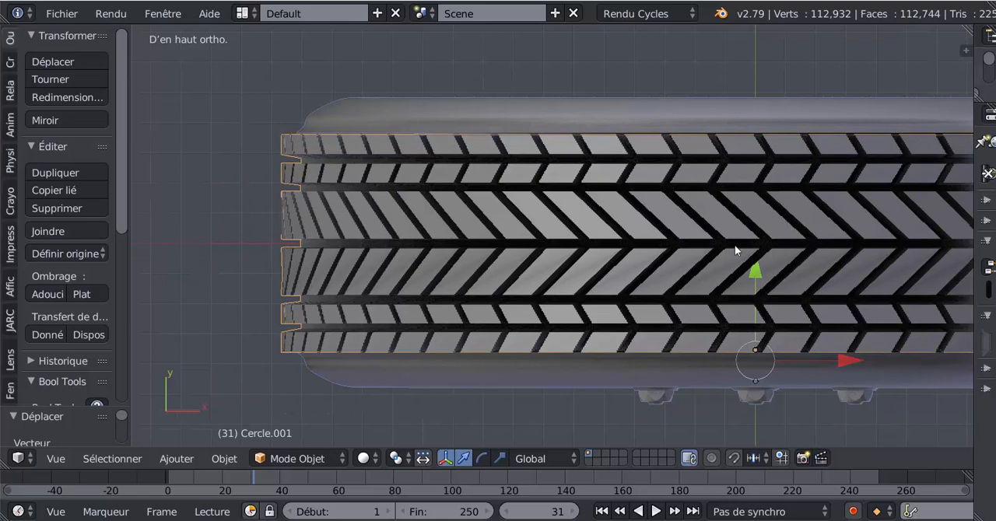
scroll(734, 245, down, 3)
shift+middle_drag(695, 239, 505, 236)
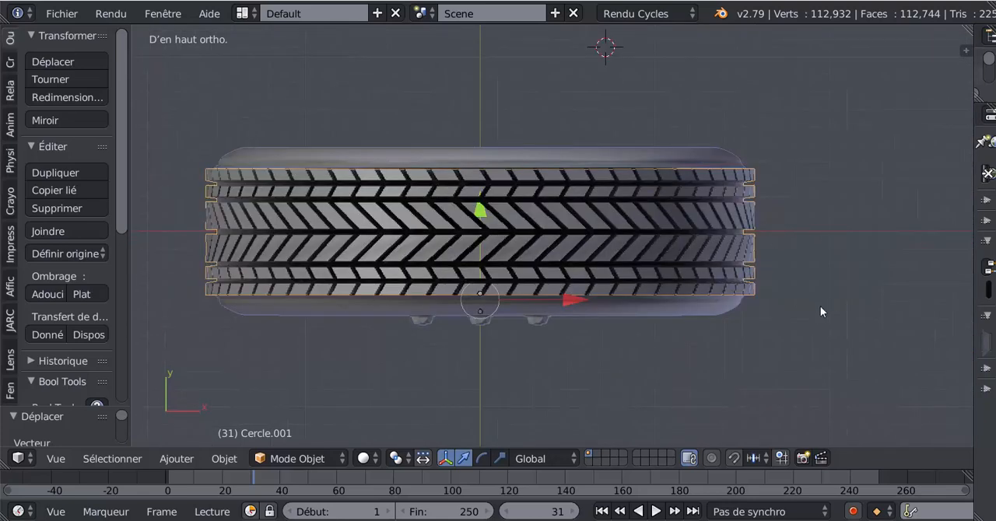
shift+middle_drag(667, 410, 717, 394)
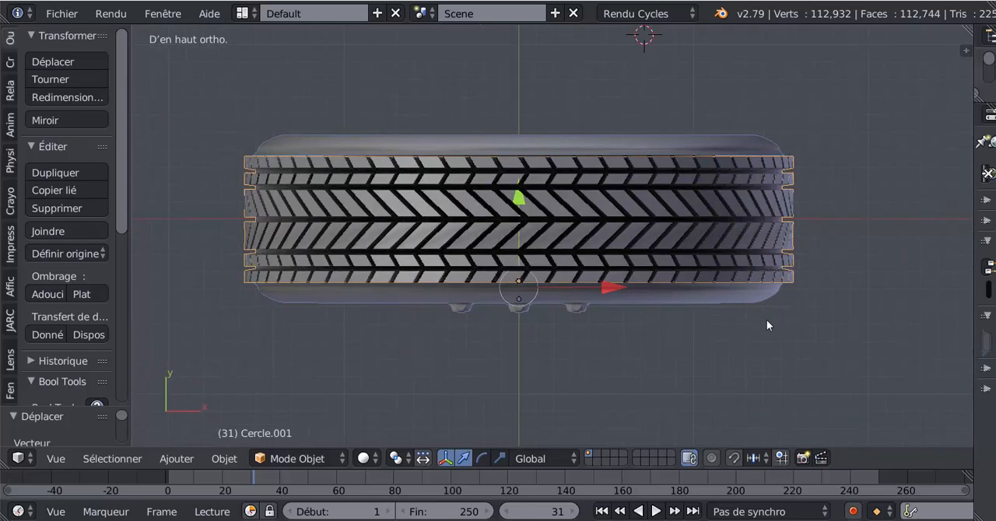
Step: Snap the 3D cursor to the centre of the scene
middle_drag(637, 390, 681, 265)
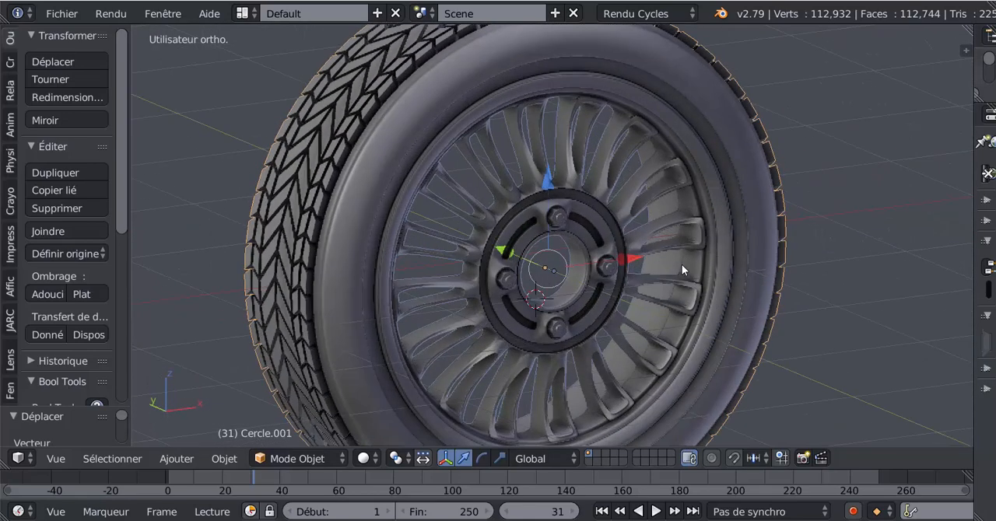
shift+middle_drag(642, 310, 641, 263)
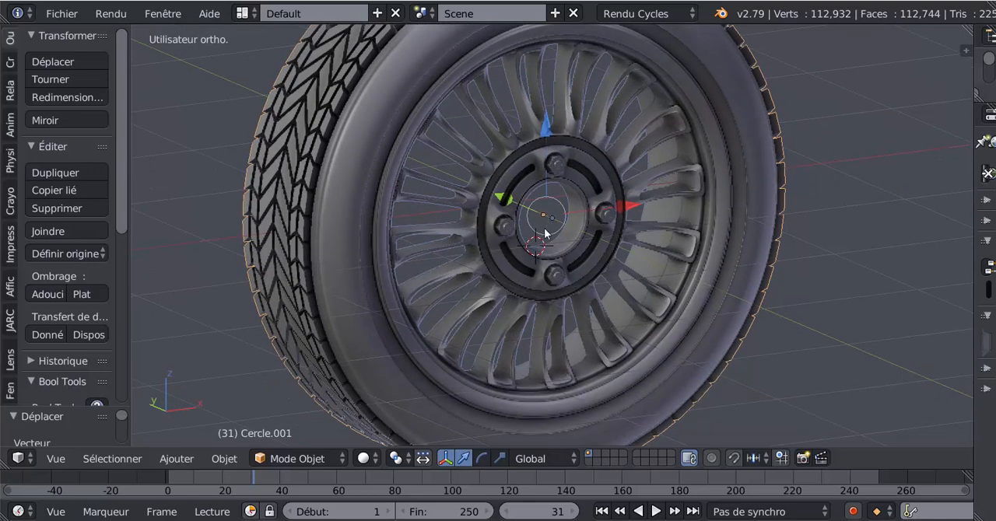
key(shift+s)
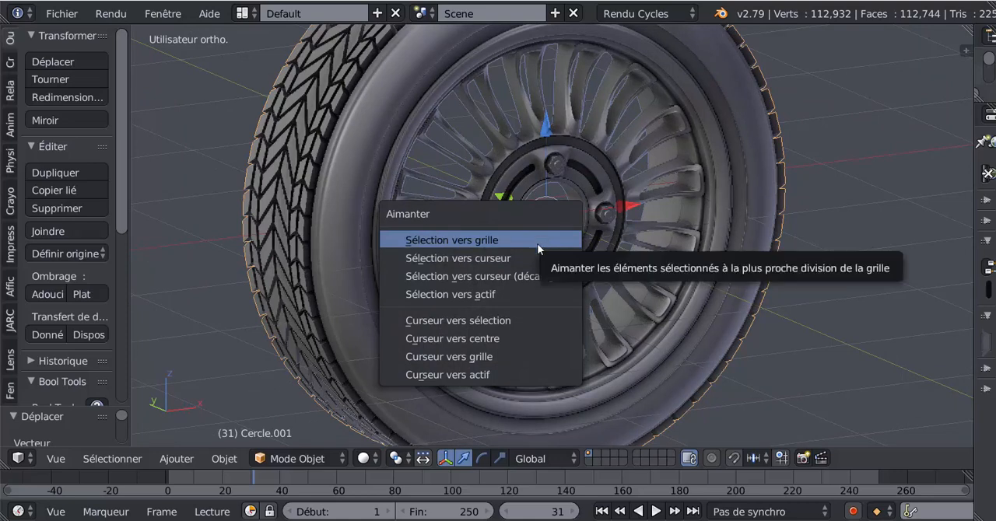
click(465, 338)
middle_drag(571, 328, 538, 333)
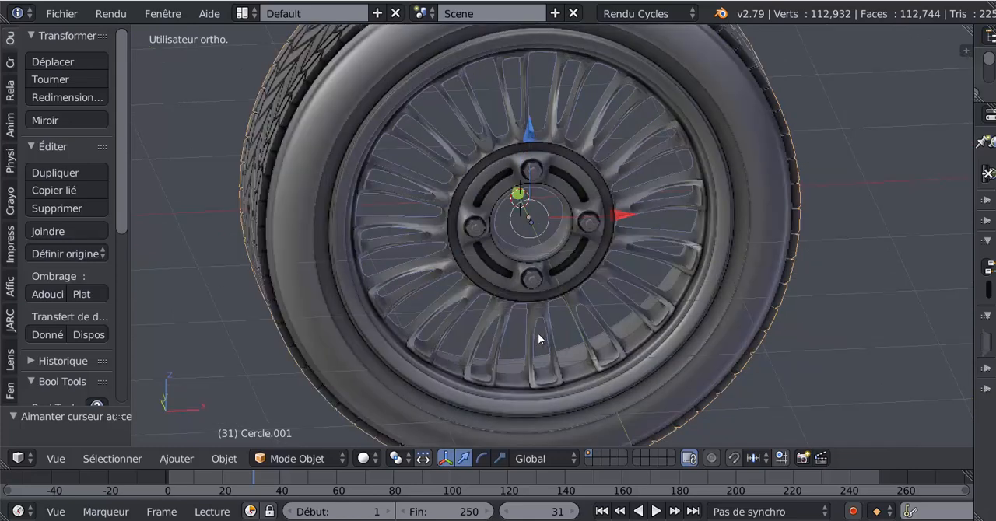
Step: Examine the hub from the front and back of the wheel, comparing the part origins with the 3D cursor
scroll(512, 301, up, 3)
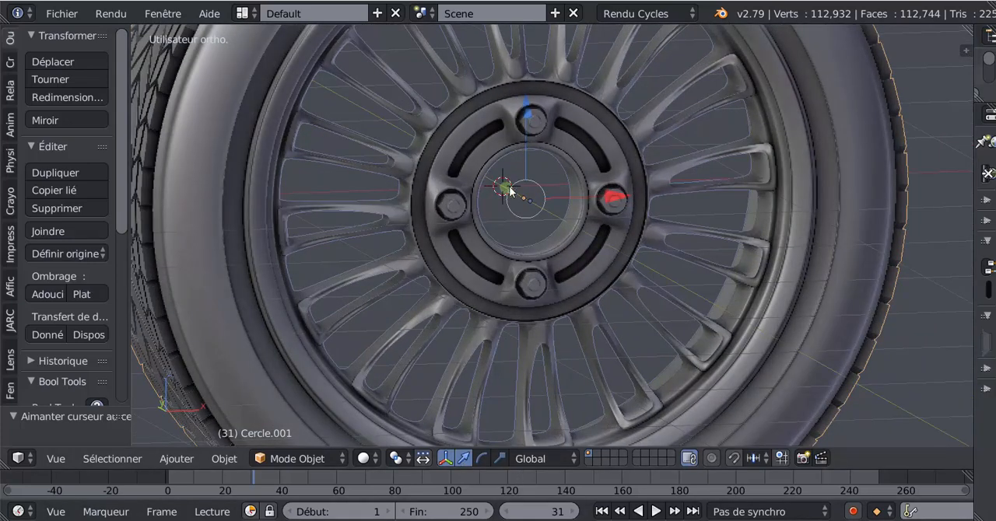
middle_drag(499, 199, 726, 248)
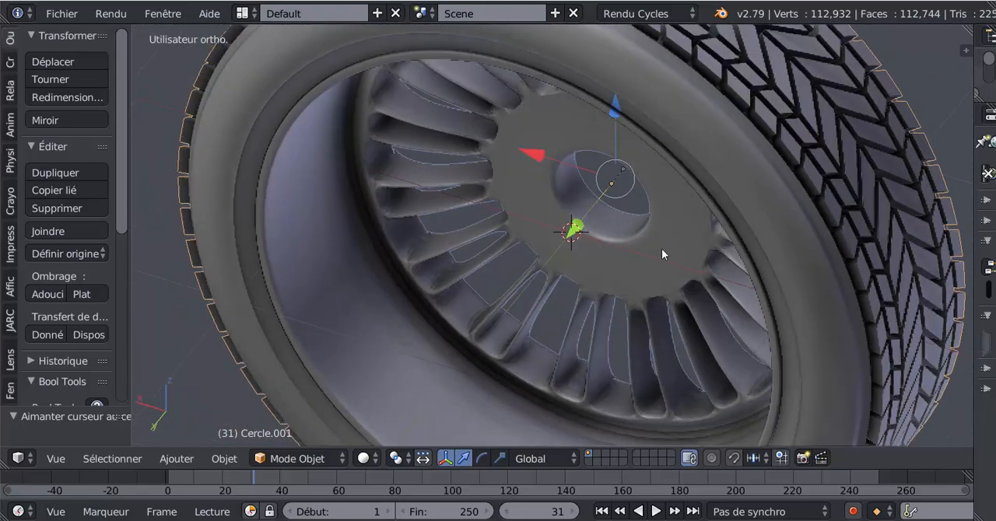
scroll(647, 251, up, 4)
scroll(643, 250, up, 1)
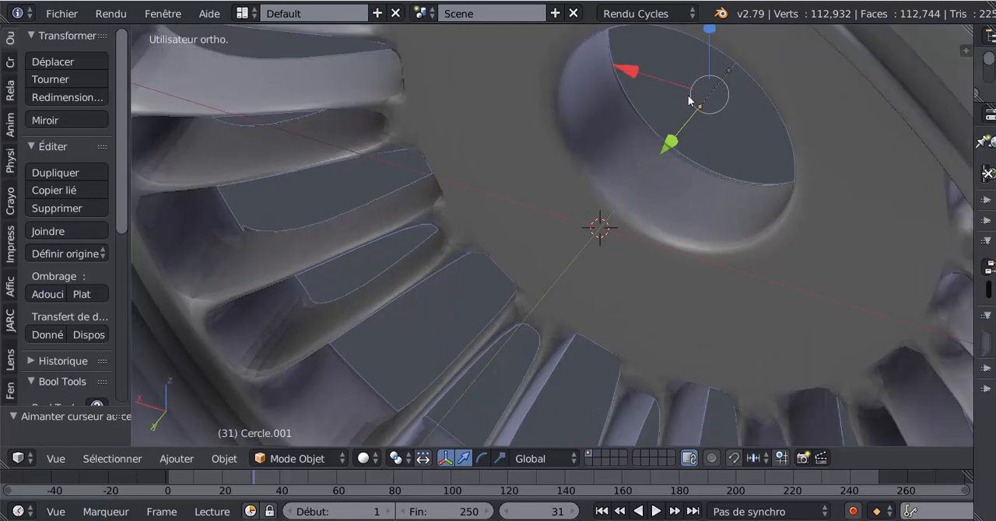
scroll(603, 274, up, 2)
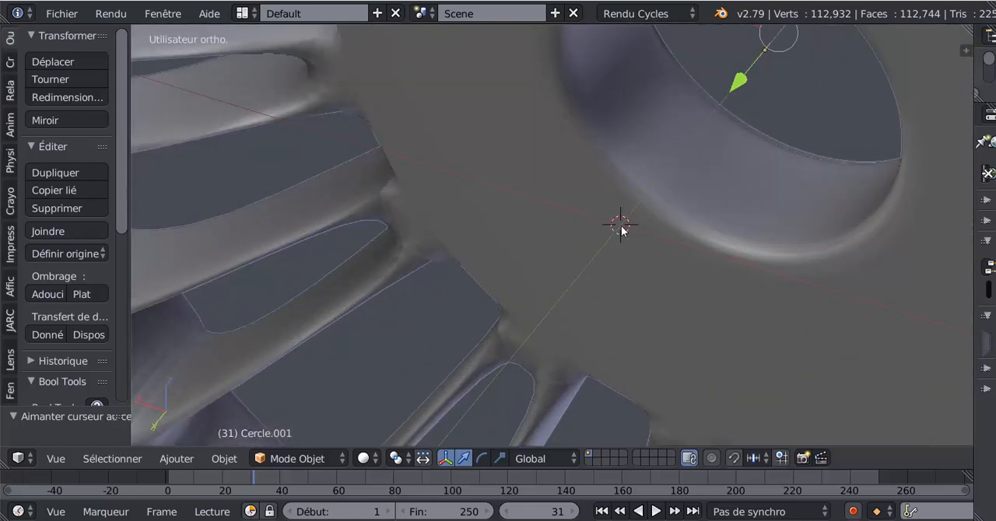
scroll(621, 228, down, 8)
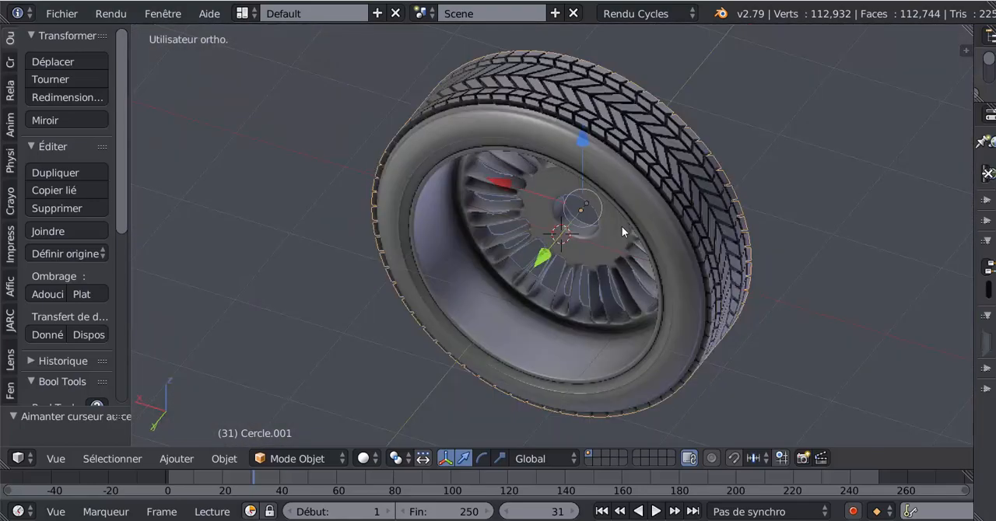
middle_drag(798, 238, 620, 220)
scroll(584, 286, up, 4)
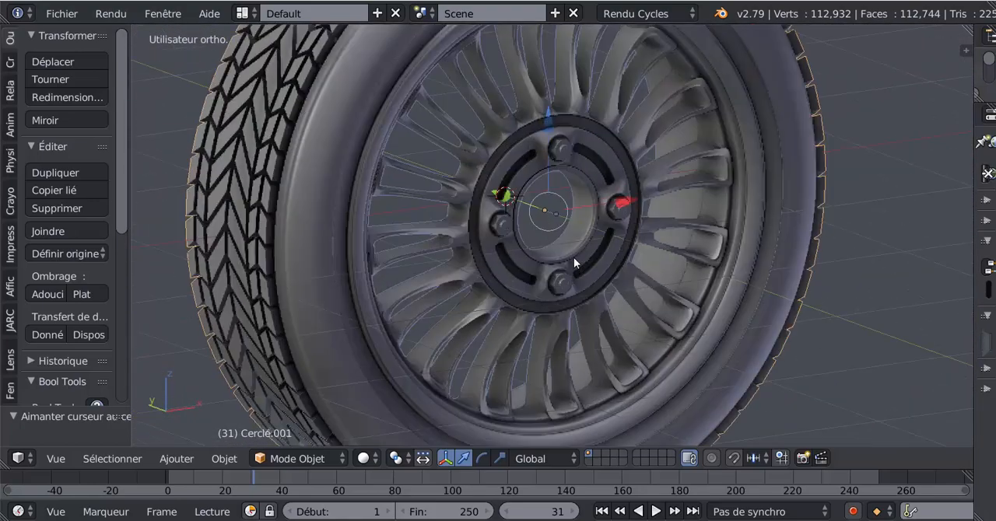
scroll(568, 259, up, 2)
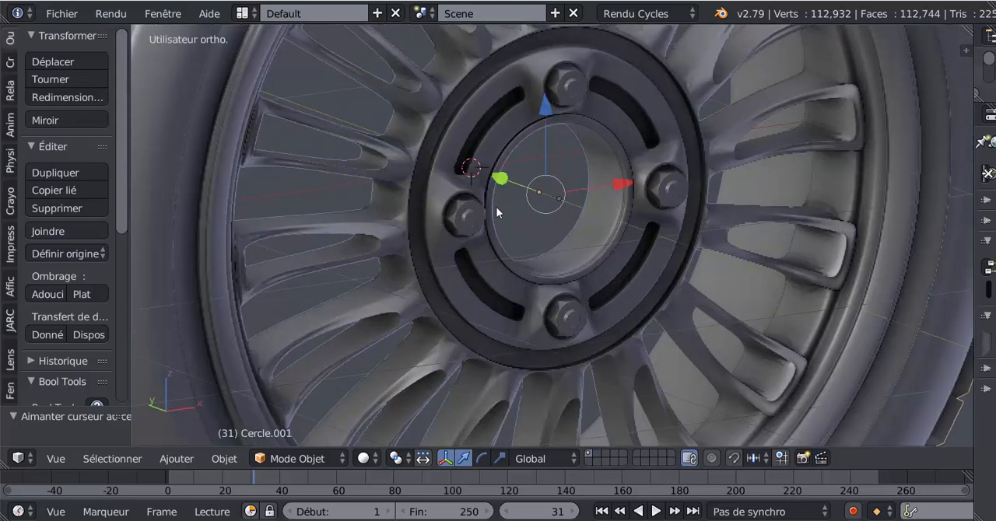
middle_drag(498, 211, 483, 203)
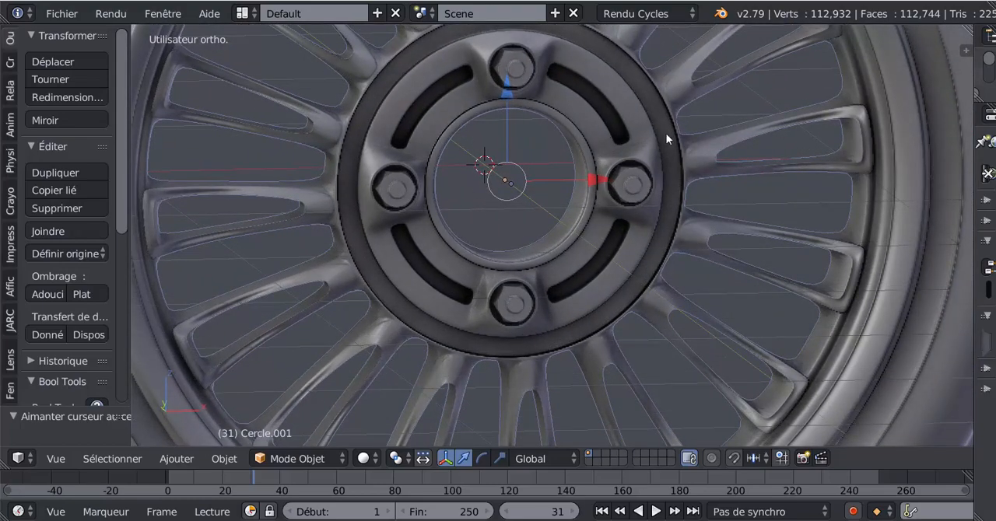
scroll(666, 134, down, 5)
scroll(591, 199, up, 4)
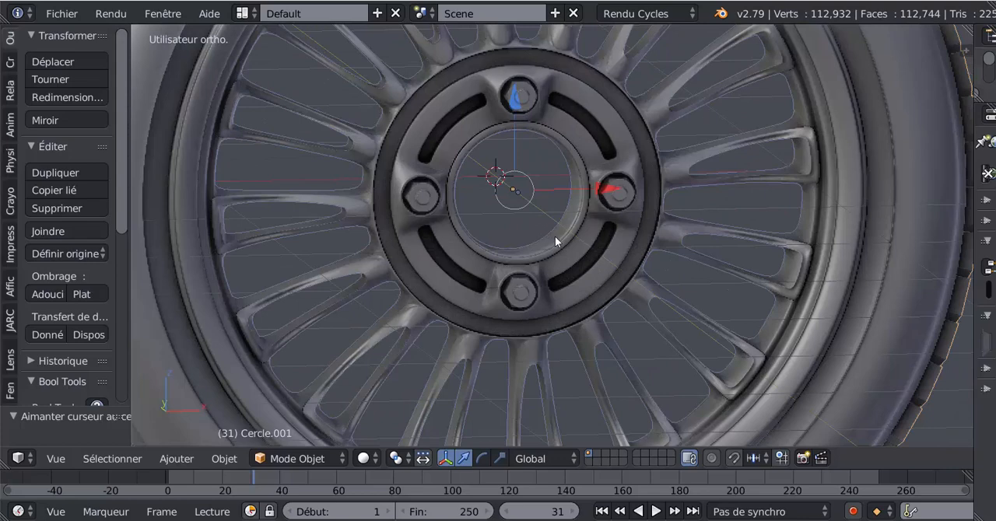
middle_drag(555, 236, 558, 237)
middle_drag(792, 293, 811, 295)
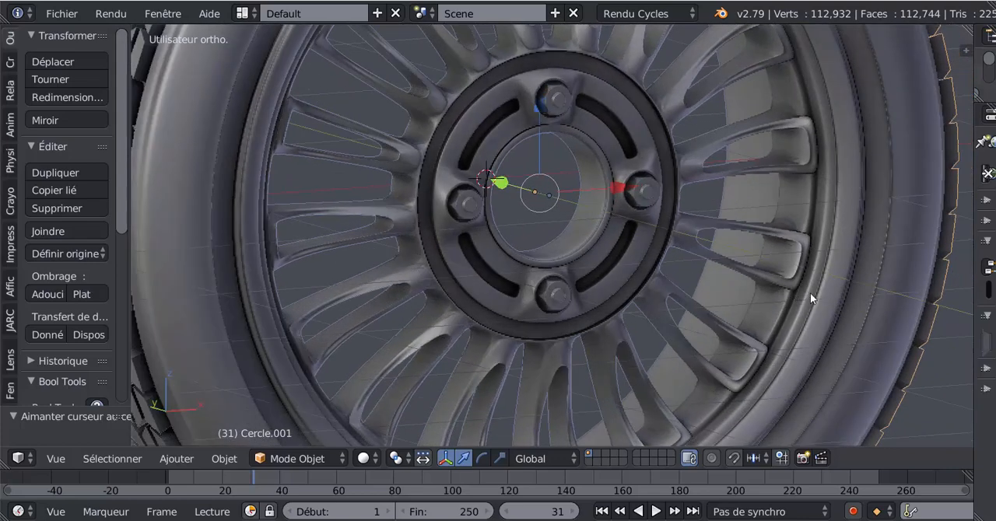
scroll(225, 224, down, 3)
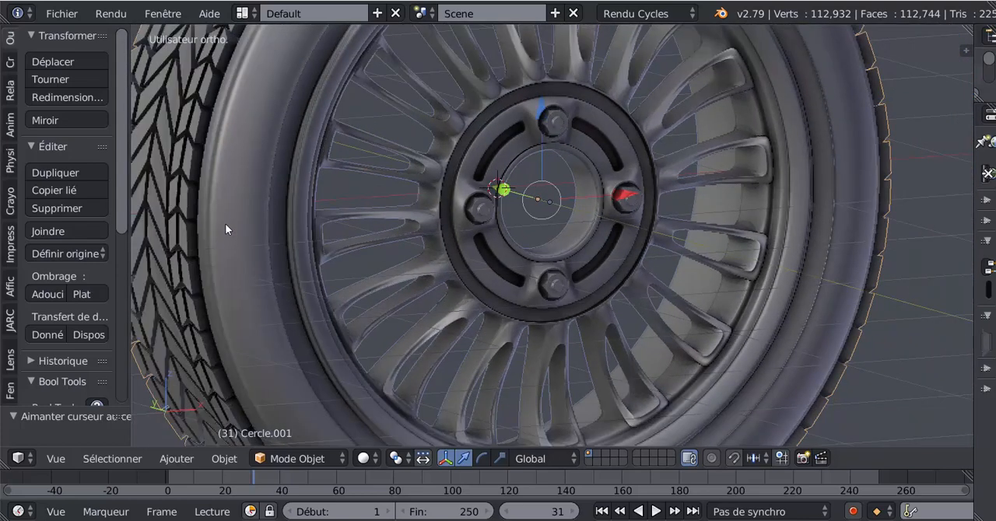
Step: Select the main wheel object Cercle, widen the tool shelf, and set the object's origin to the 3D cursor
key(ctrl+z)
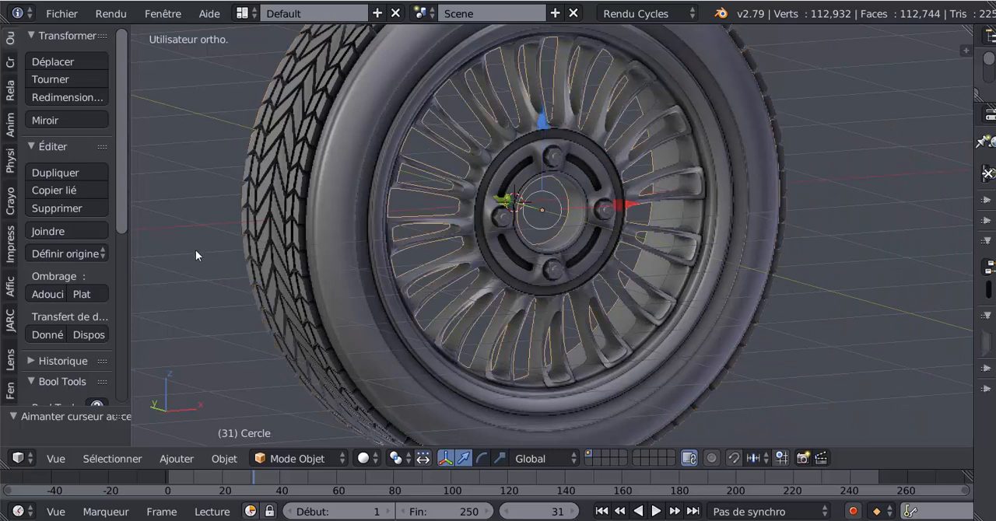
scroll(512, 250, up, 3)
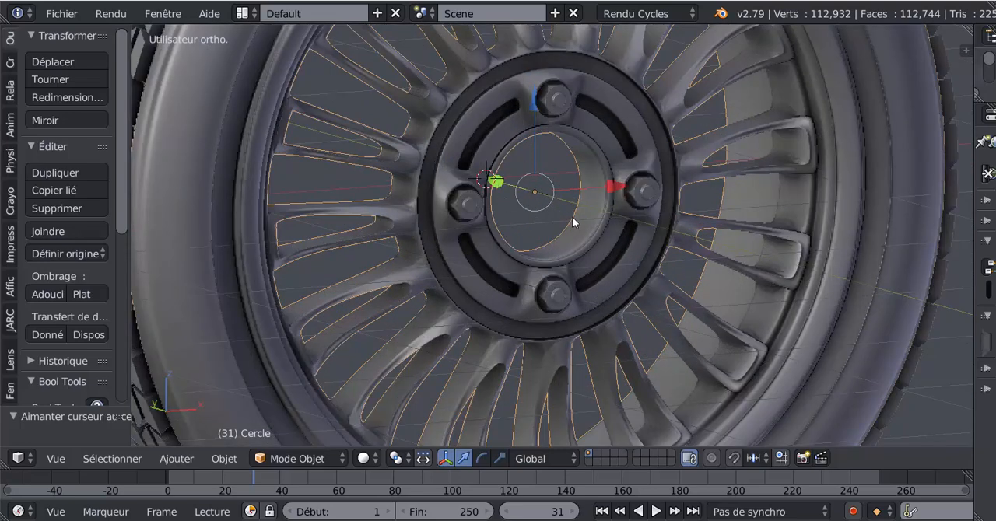
middle_drag(571, 216, 574, 217)
scroll(573, 223, up, 2)
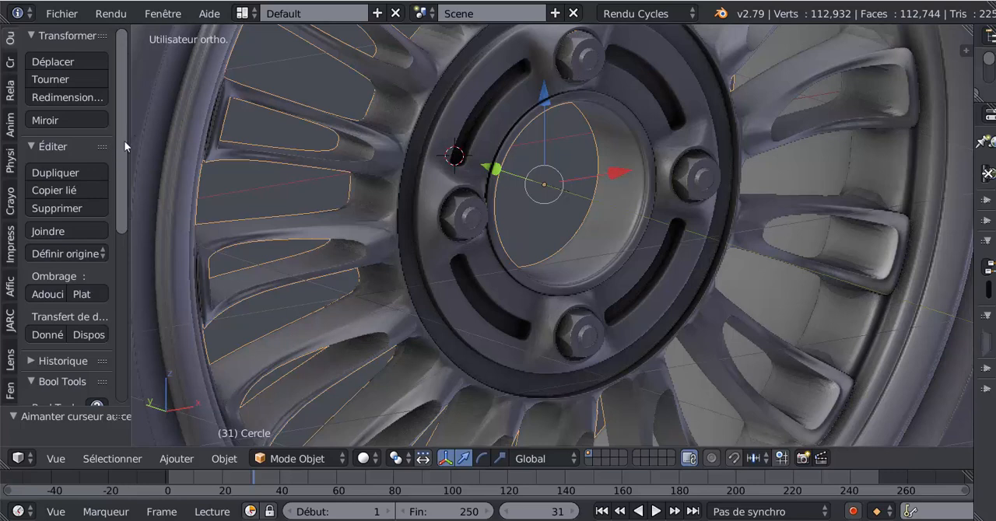
drag(127, 138, 160, 140)
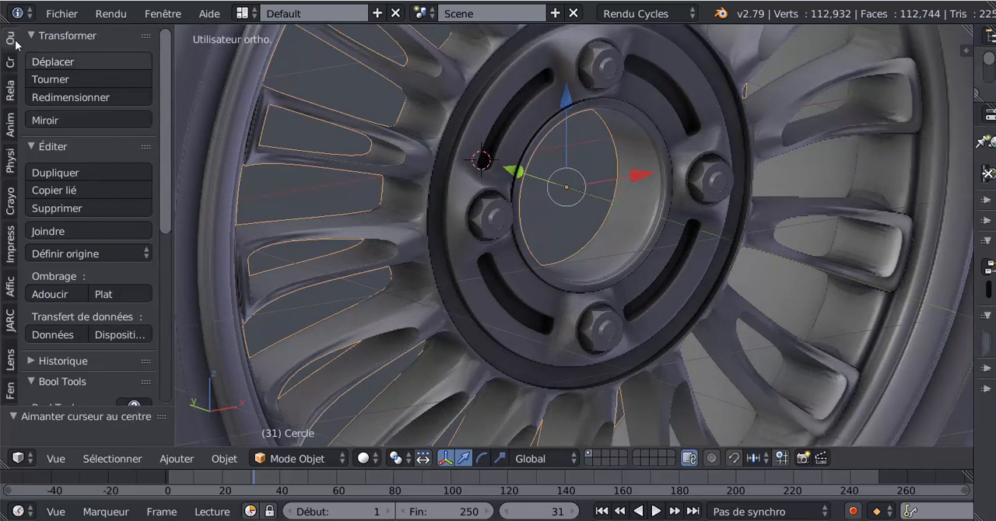
drag(5, 31, 7, 42)
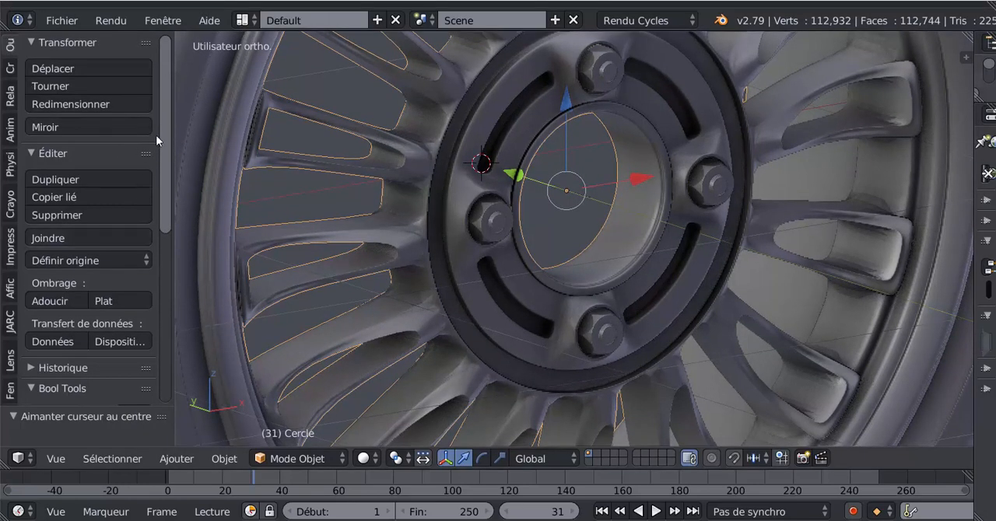
drag(162, 135, 165, 171)
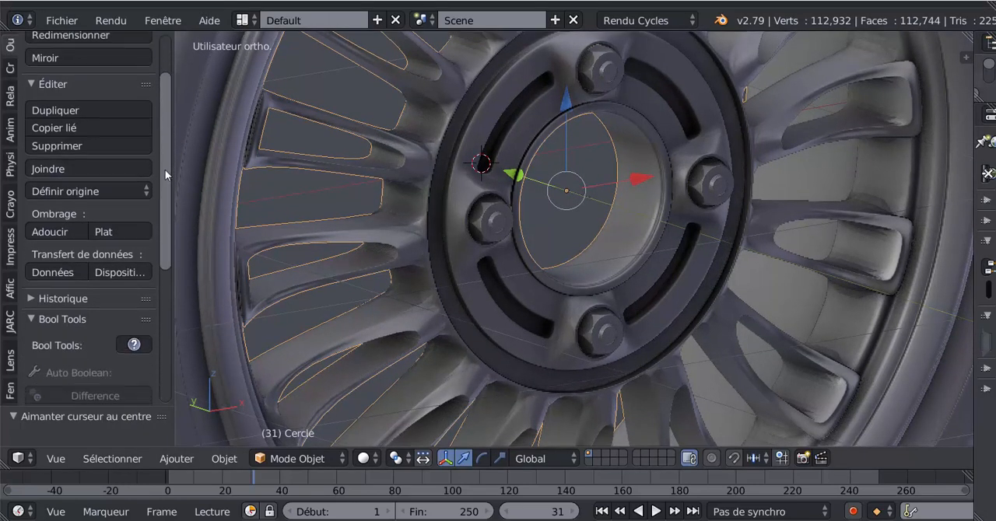
click(62, 190)
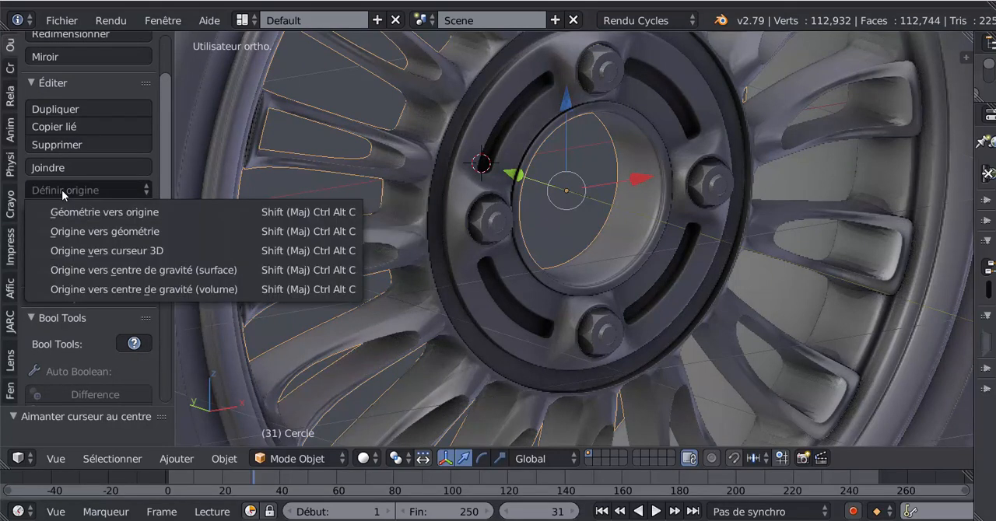
click(89, 251)
middle_drag(543, 179, 507, 171)
key(KP_7)
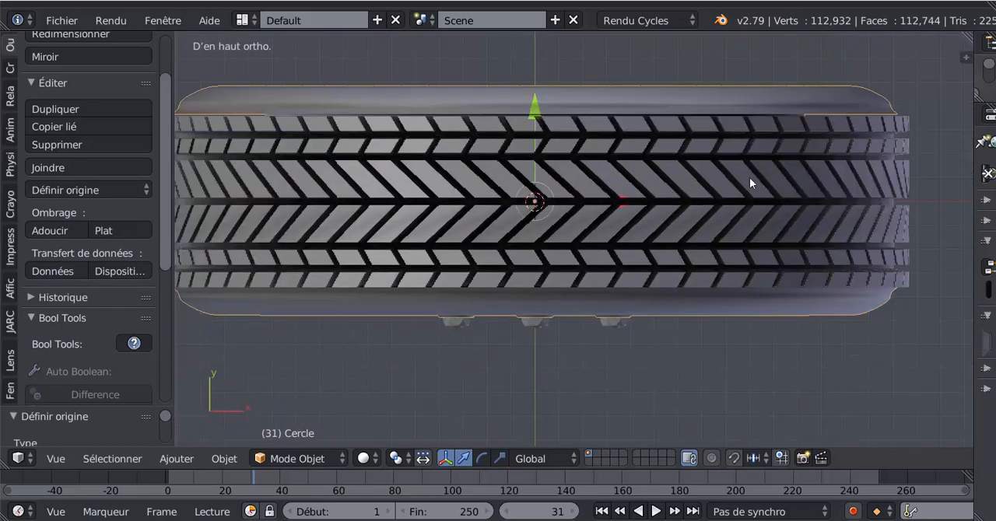
Step: Select the tyre tread Cercle.001 in the top orthographic view and set its origin to the 3D cursor
middle_drag(742, 362, 782, 308)
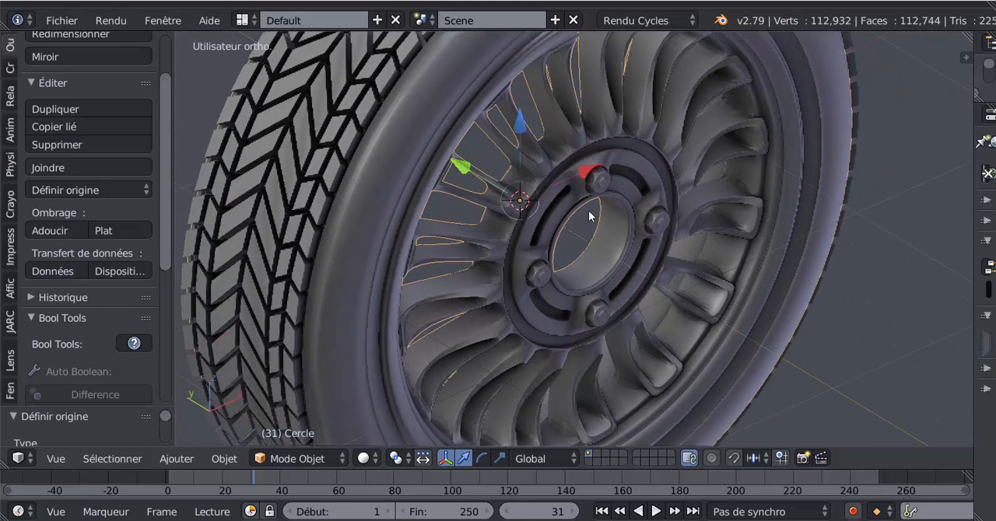
middle_drag(585, 218, 859, 270)
key(KP_7)
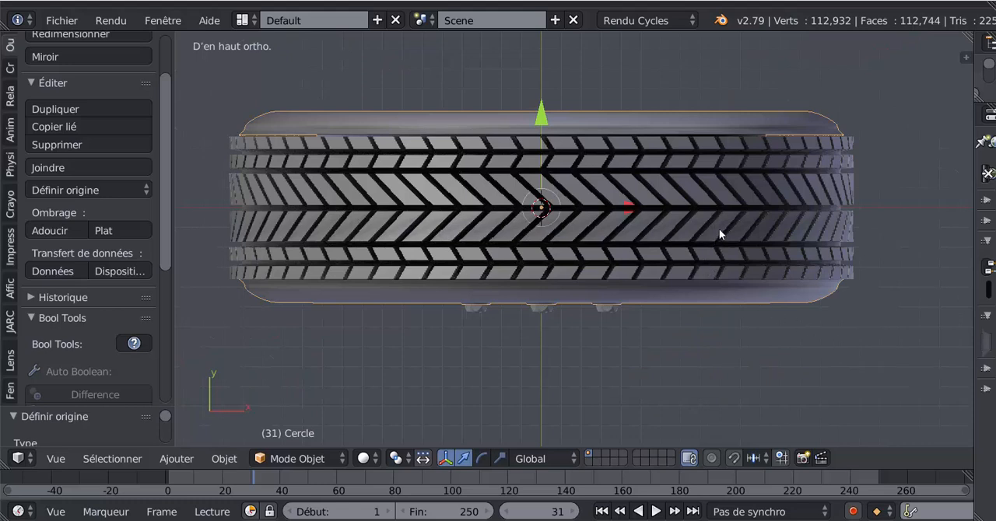
right_click(719, 229)
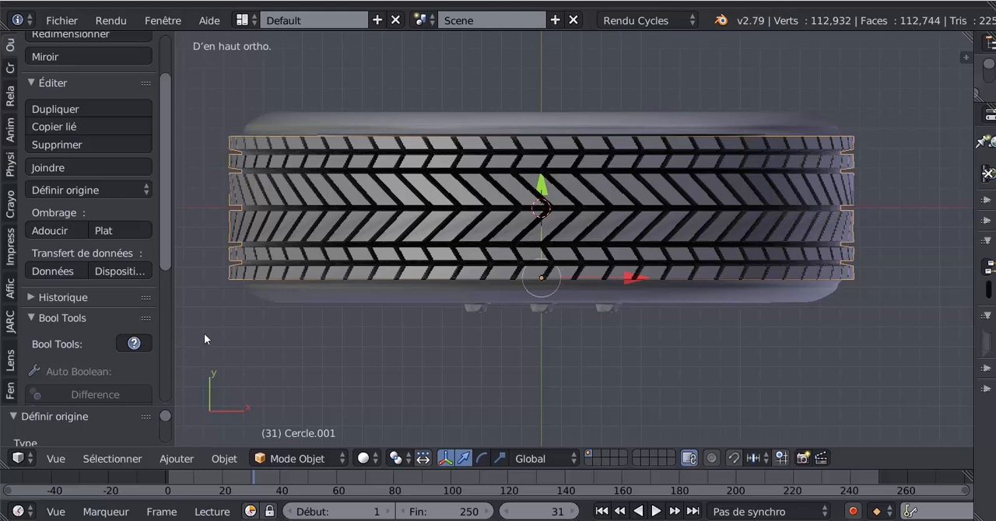
click(54, 190)
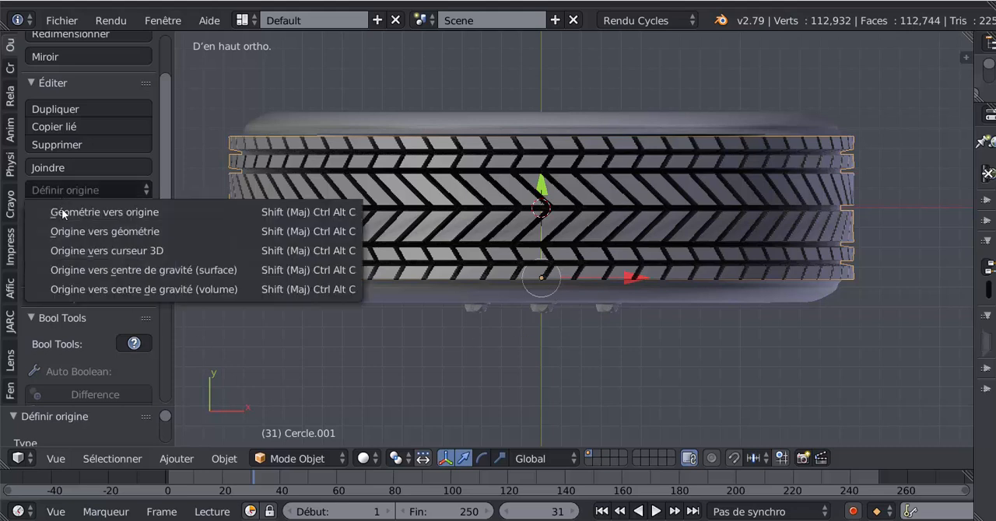
click(94, 250)
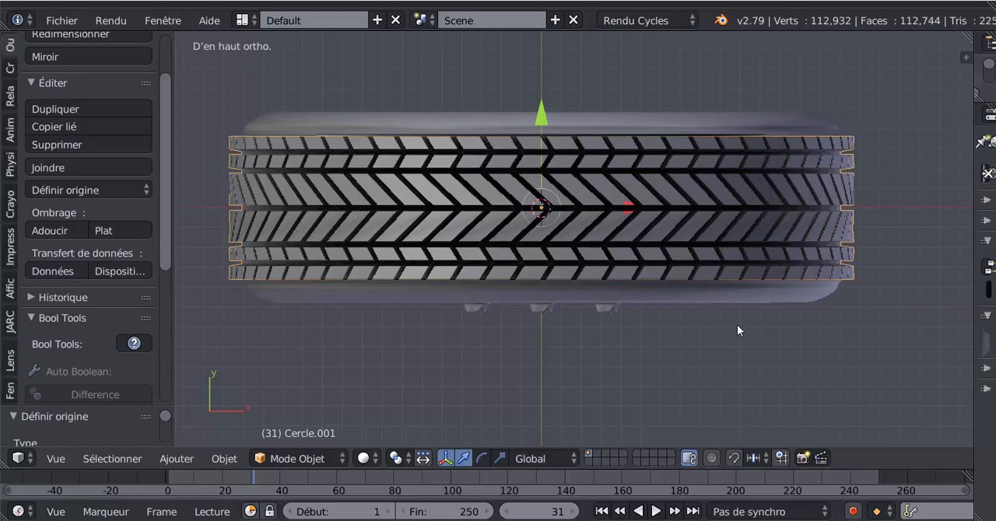
Step: Select the wheel nuts object Nut and set its origin to the 3D cursor, checking it from above and in perspective
middle_drag(676, 328, 512, 221)
scroll(546, 242, up, 3)
right_click(512, 222)
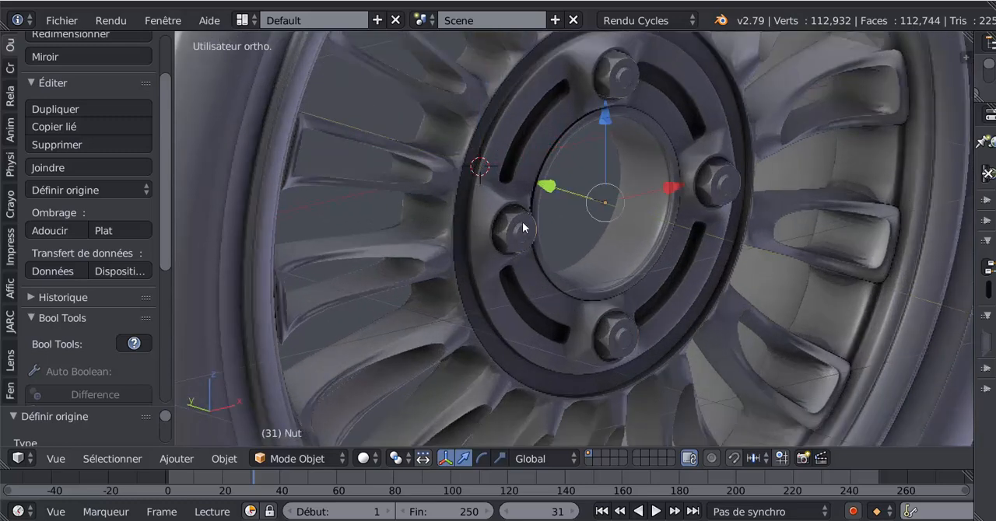
key(KP_7)
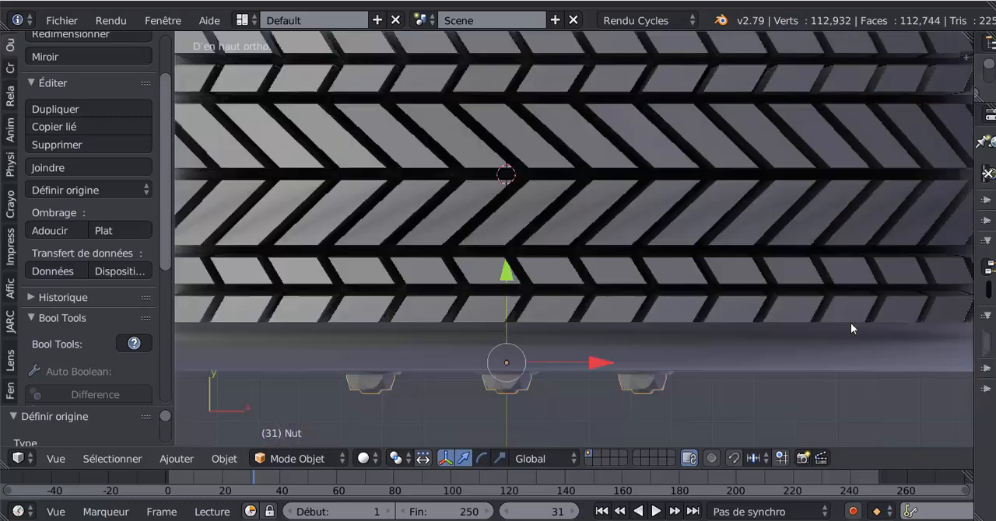
scroll(828, 373, down, 2)
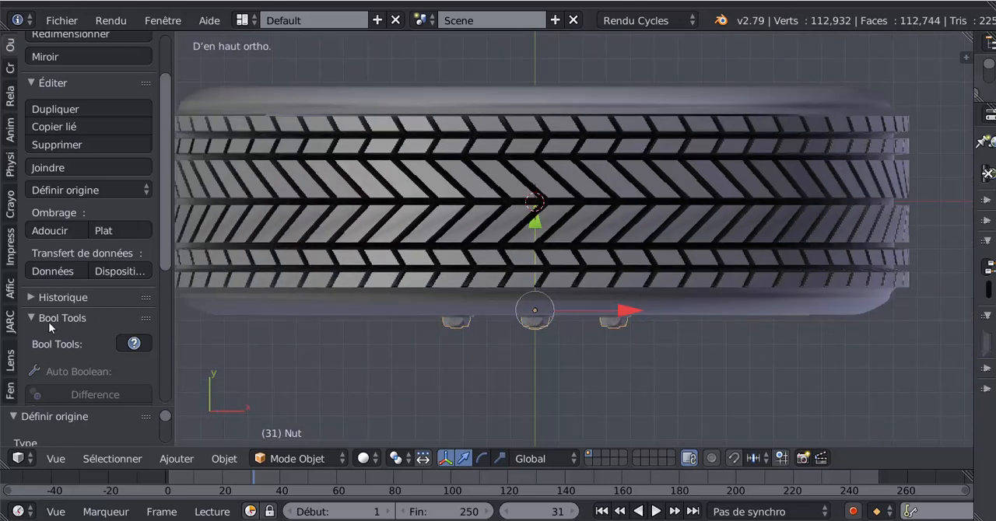
click(72, 191)
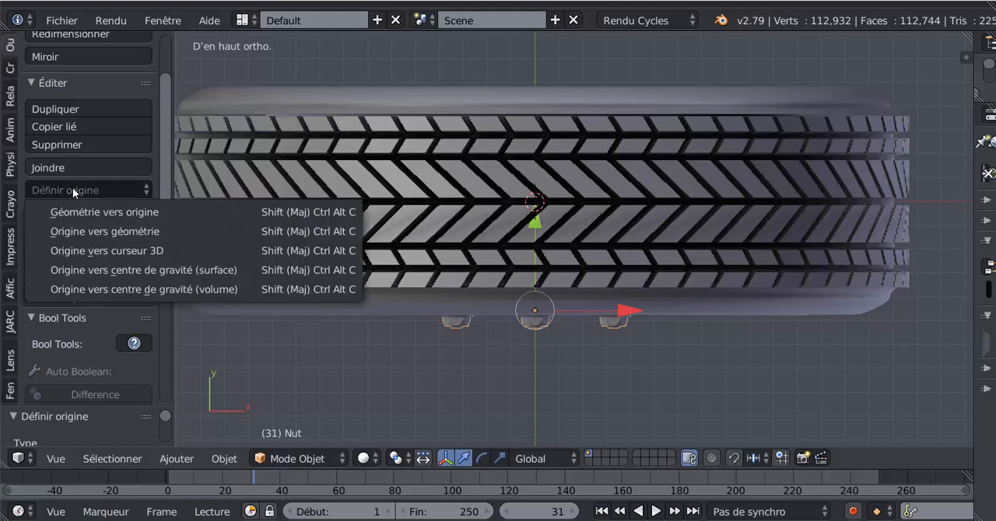
click(66, 249)
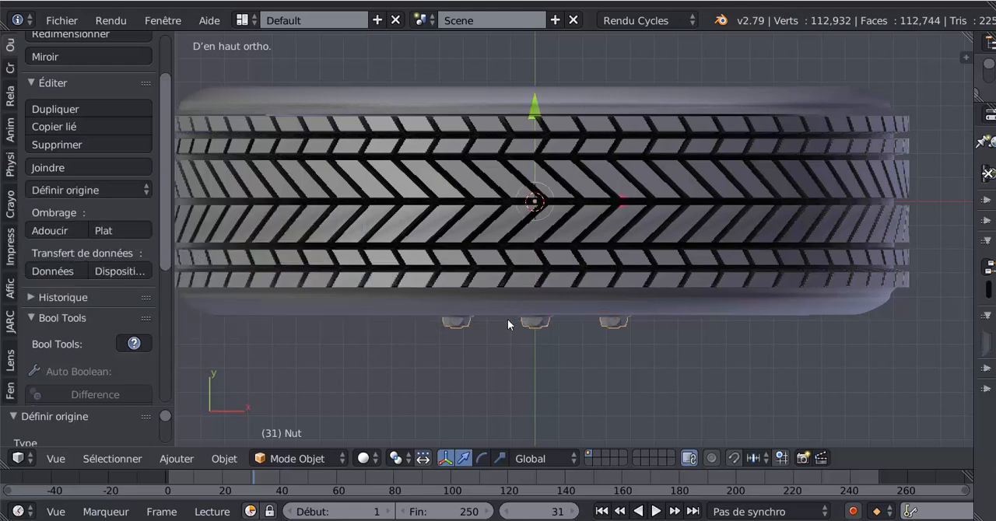
middle_drag(536, 303, 564, 249)
scroll(565, 248, down, 1)
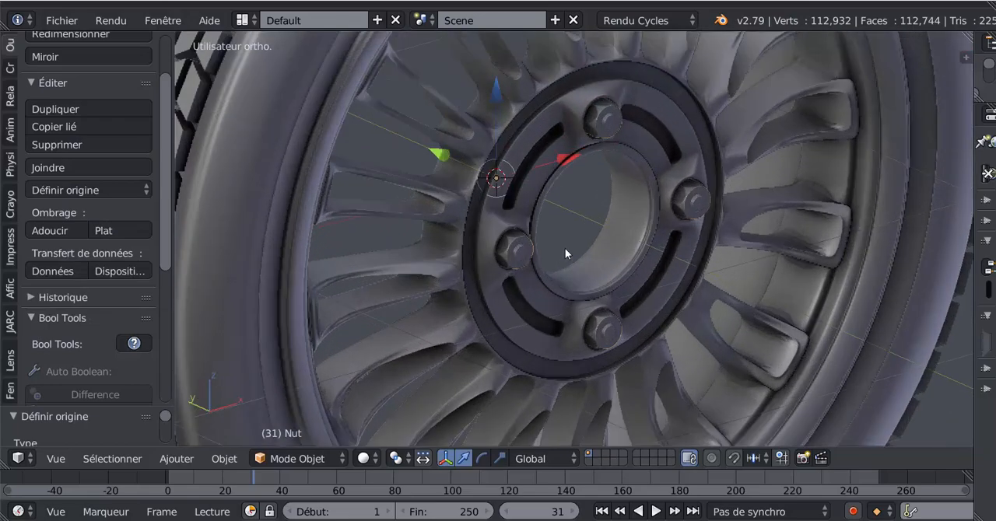
scroll(564, 232, down, 1)
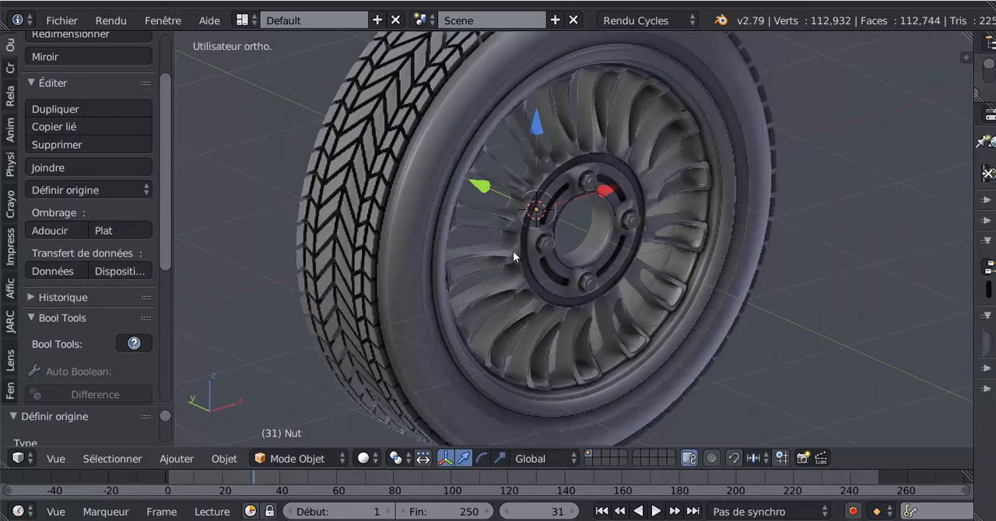
Step: Select the main wheel object Cercle and try rotating it about the global Y axis
mouse_move(513, 251)
middle_down()
mouse_move(770, 190)
mouse_move(493, 243)
mouse_move(542, 230)
middle_up()
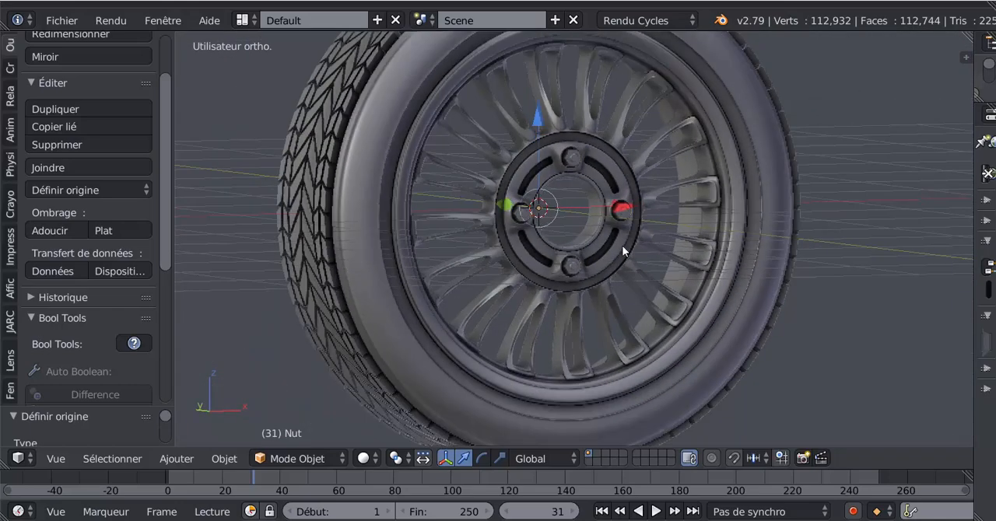
middle_drag(622, 245, 649, 248)
right_click(625, 185)
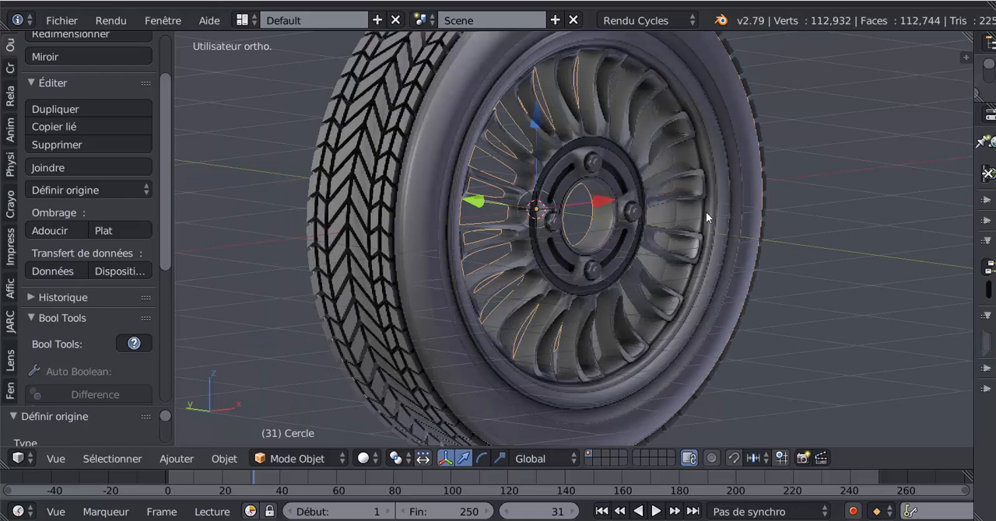
right_click(692, 252)
right_click(695, 237)
key(r)
key(y)
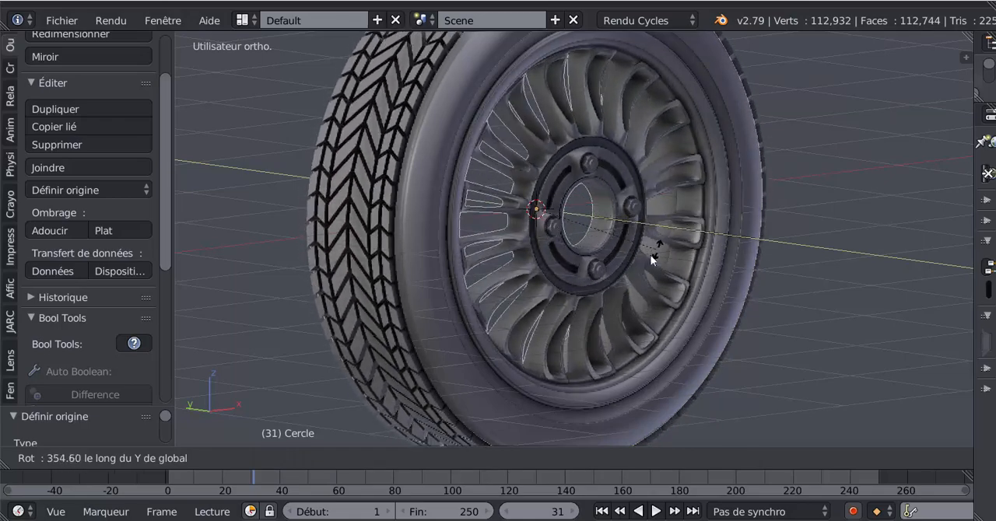
click(516, 191)
Step: Show the 3D view's properties region, widen it, and bring its Ombrage settings into view
scroll(526, 210, down, 3)
middle_drag(672, 210, 864, 169)
key(n)
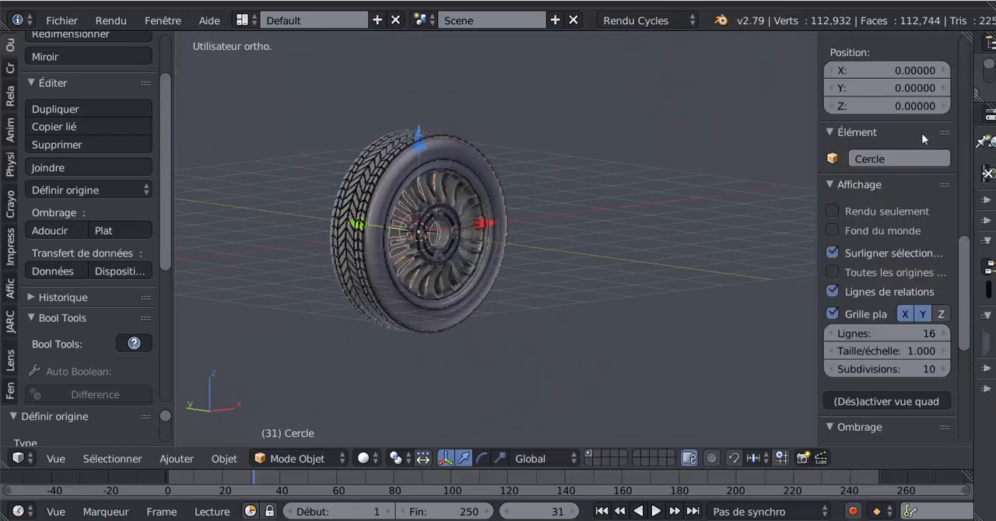
drag(811, 137, 768, 141)
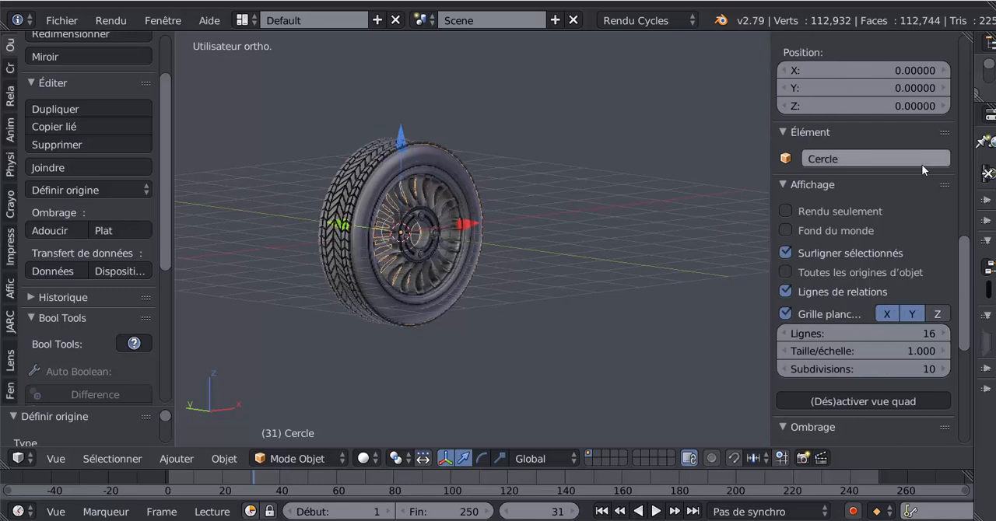
scroll(396, 266, up, 3)
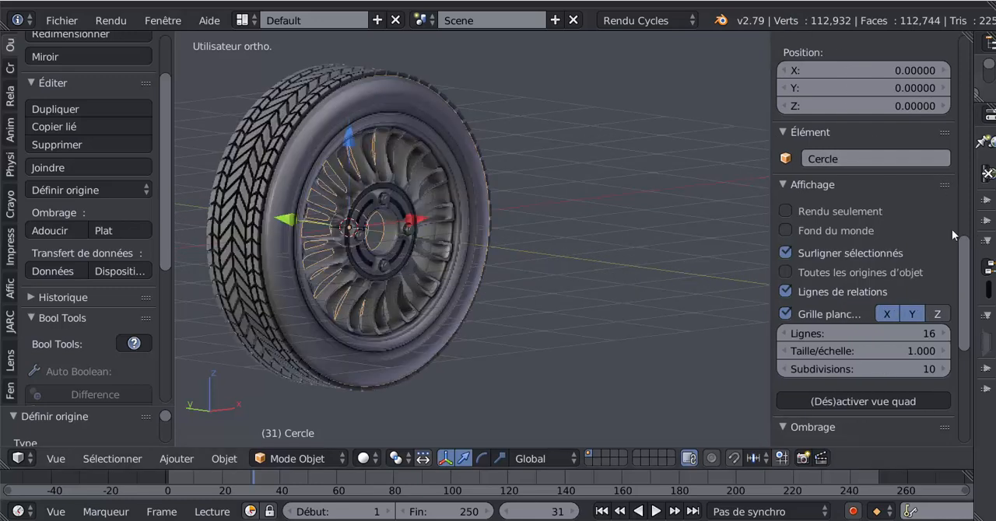
scroll(818, 363, down, 8)
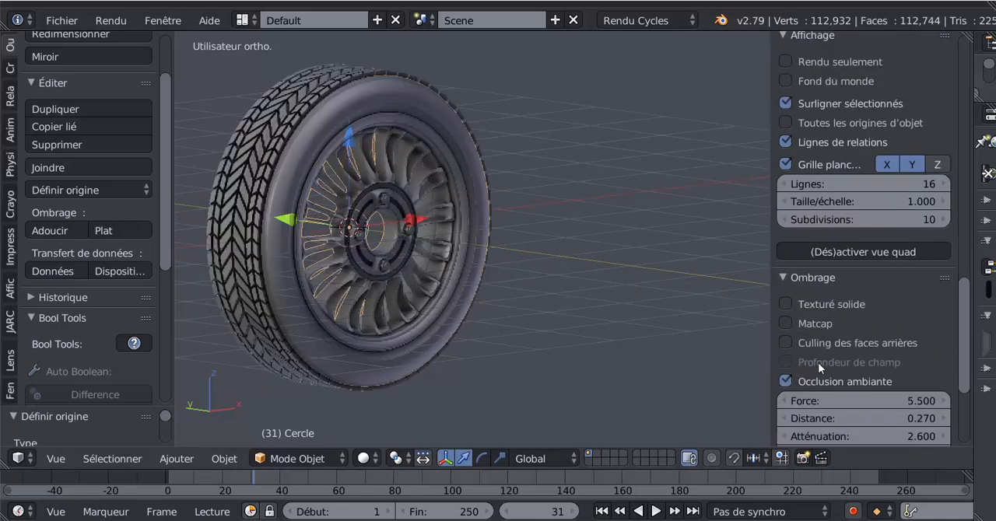
scroll(832, 239, down, 4)
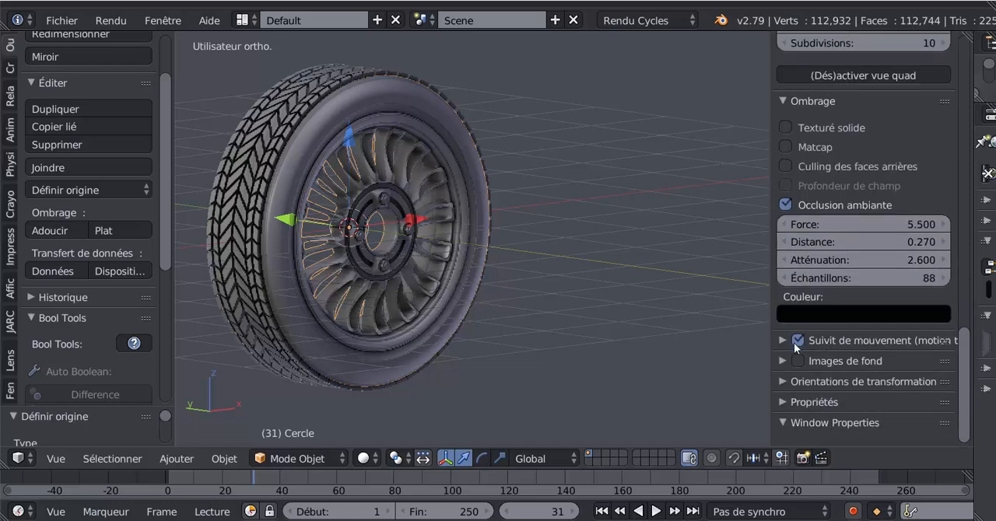
Step: Compare the wheel's viewport shading with Occlusion ambiante turned off and back on, viewing it near and far
click(785, 204)
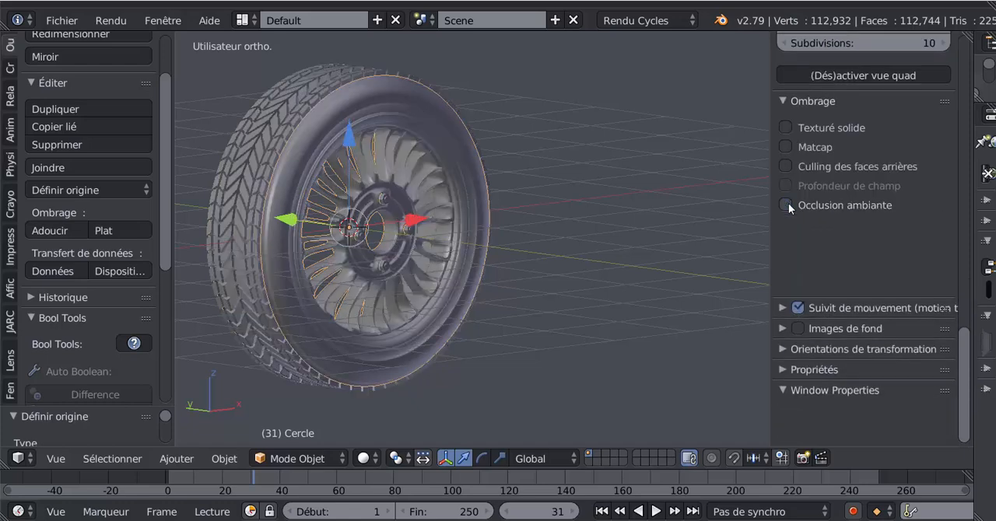
click(785, 204)
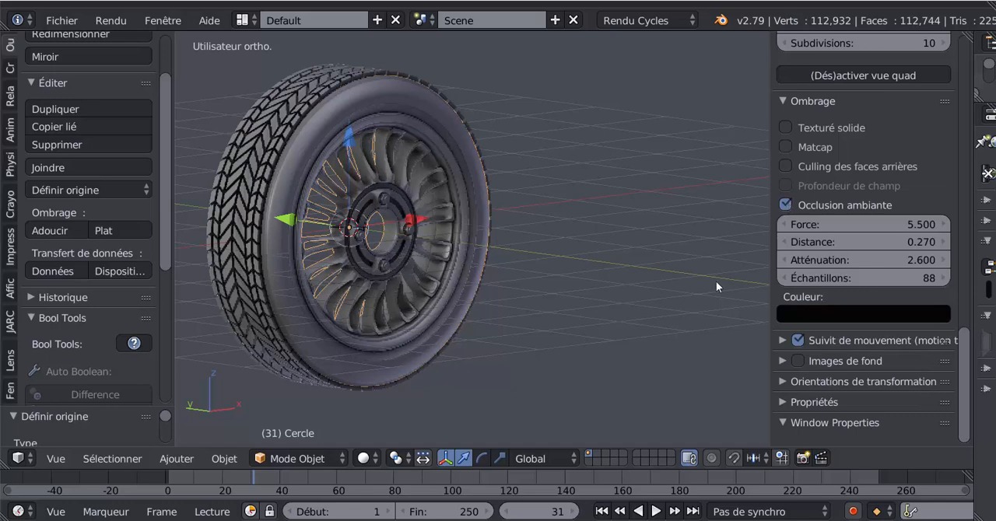
scroll(932, 354, up, 4)
scroll(872, 303, down, 4)
shift+middle_drag(660, 272, 745, 270)
scroll(407, 248, up, 2)
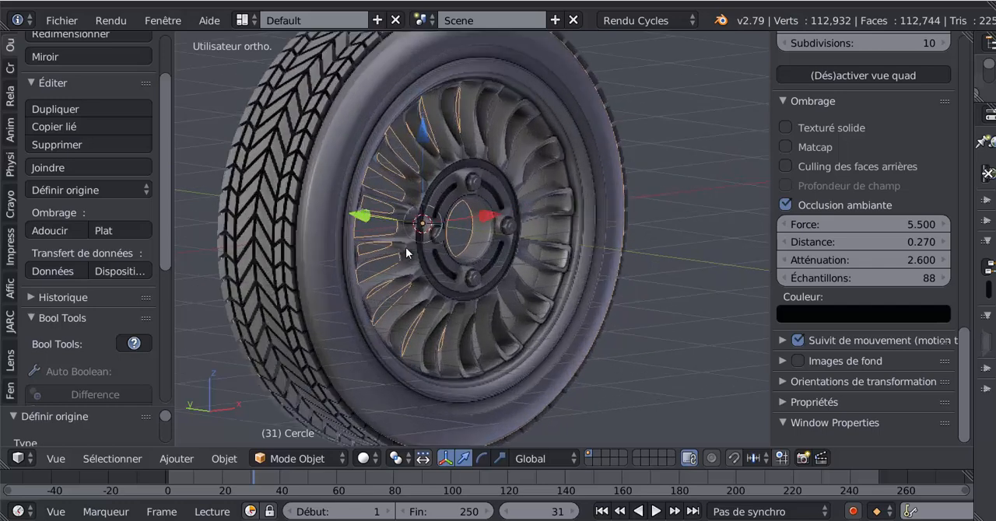
Step: Disable Occlusion ambiante, try rotating the wheel about the global Y axis, and enable the occlusion again
click(785, 205)
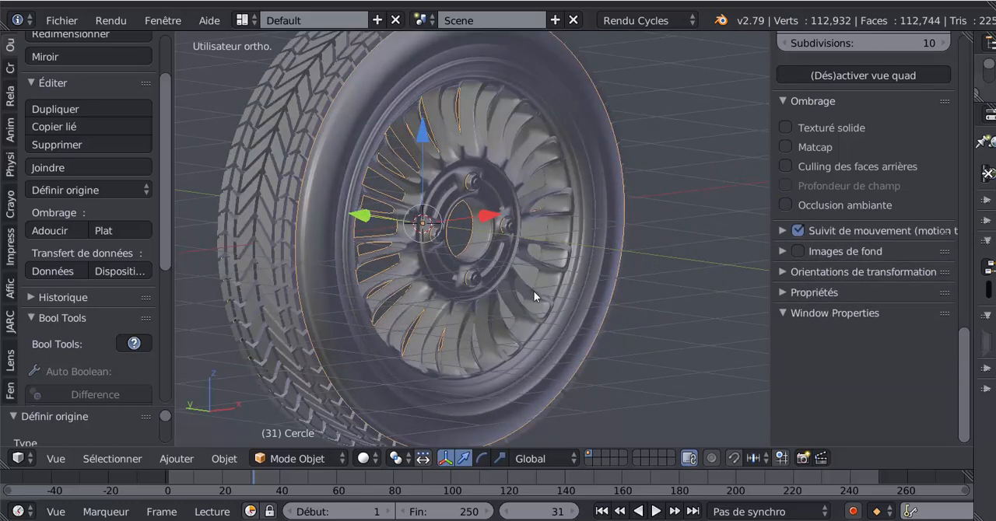
key(r)
key(y)
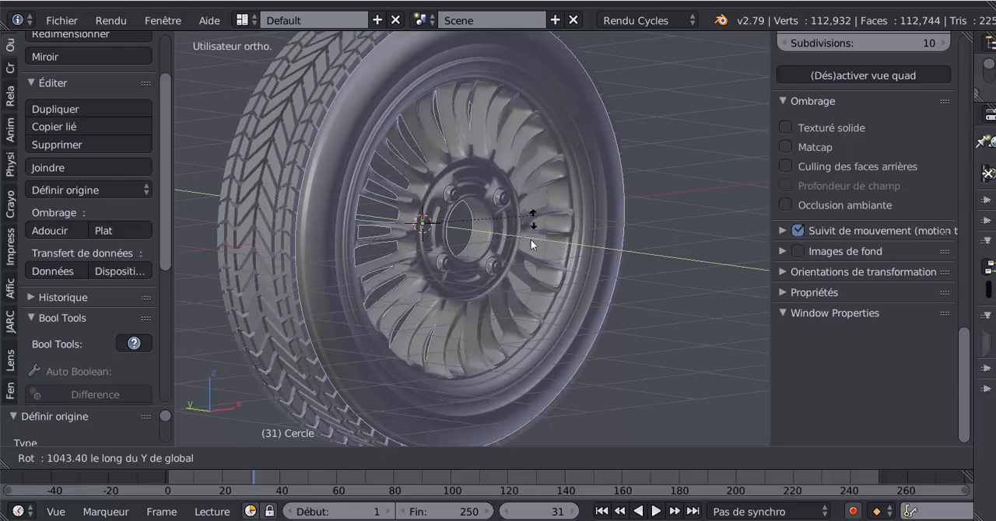
click(569, 176)
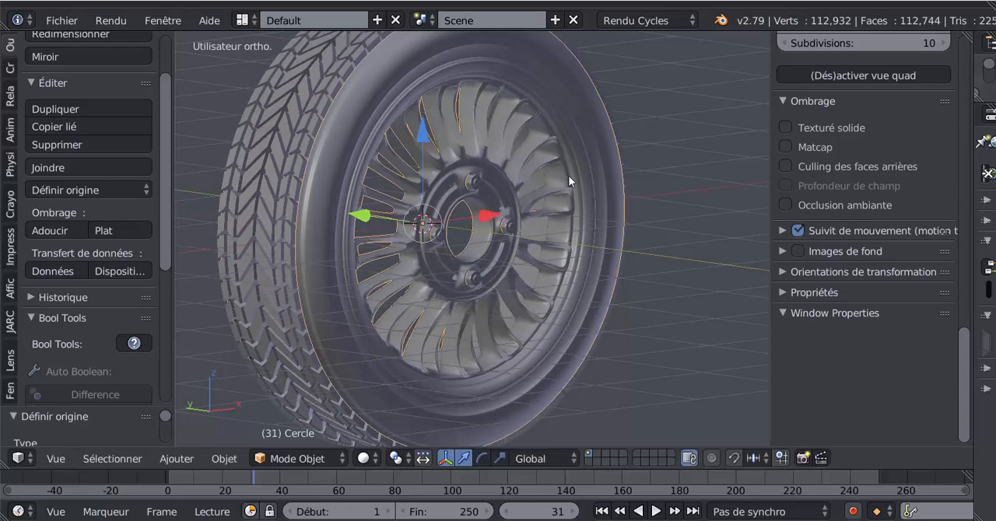
click(786, 204)
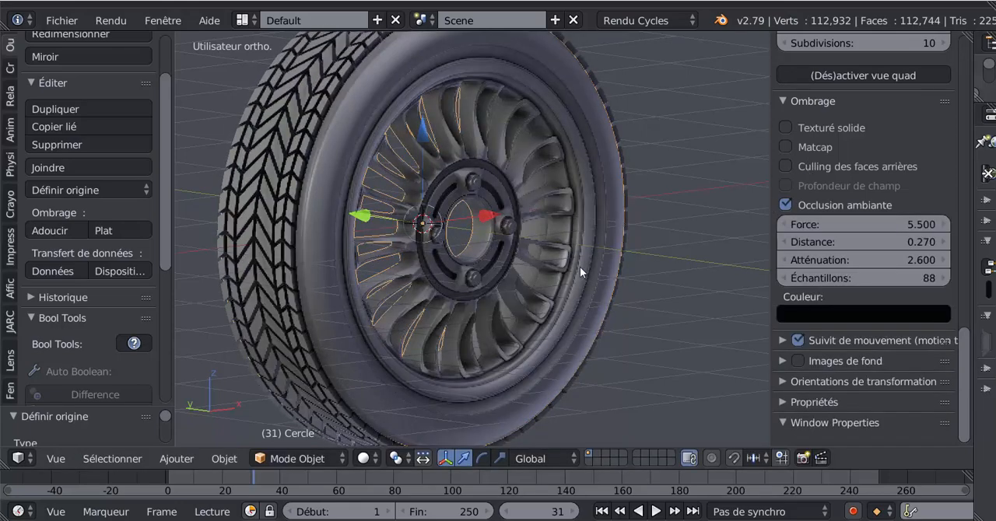
scroll(704, 277, down, 2)
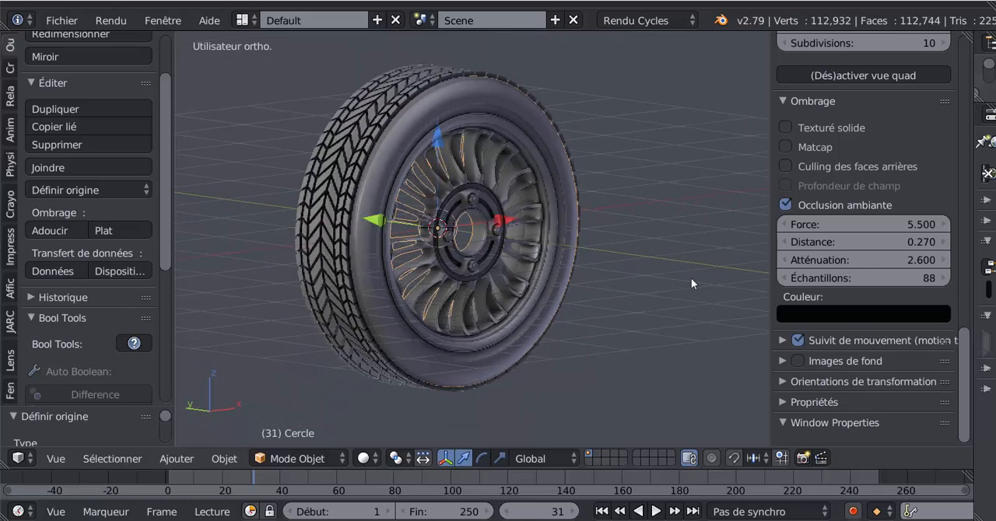
scroll(480, 277, up, 2)
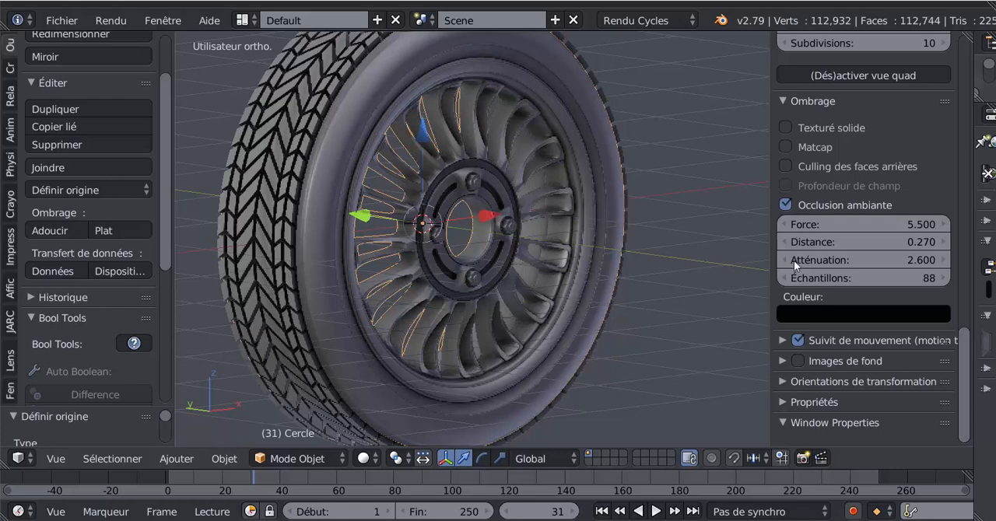
Step: Examine the Affichage and Ombrage options available for the 3D view
drag(967, 381, 974, 295)
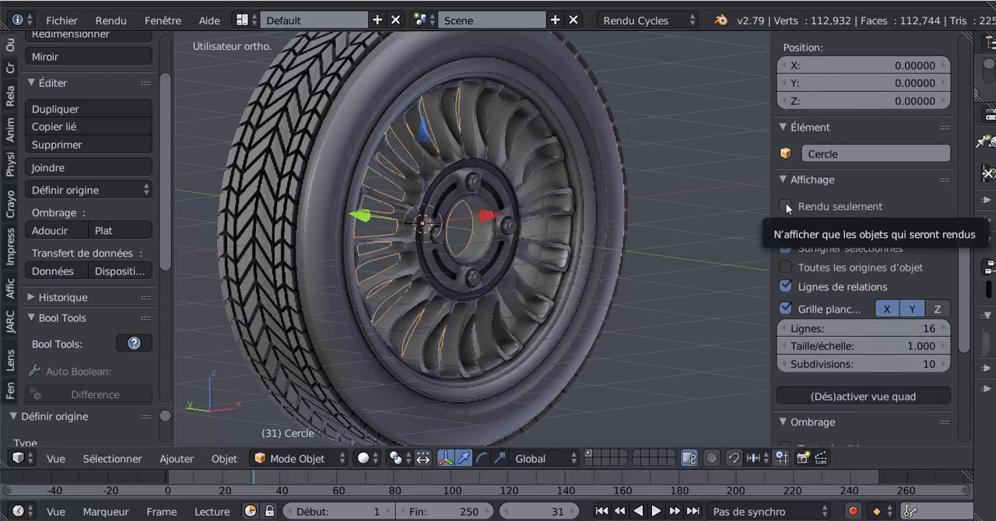
scroll(793, 349, down, 5)
scroll(840, 249, up, 4)
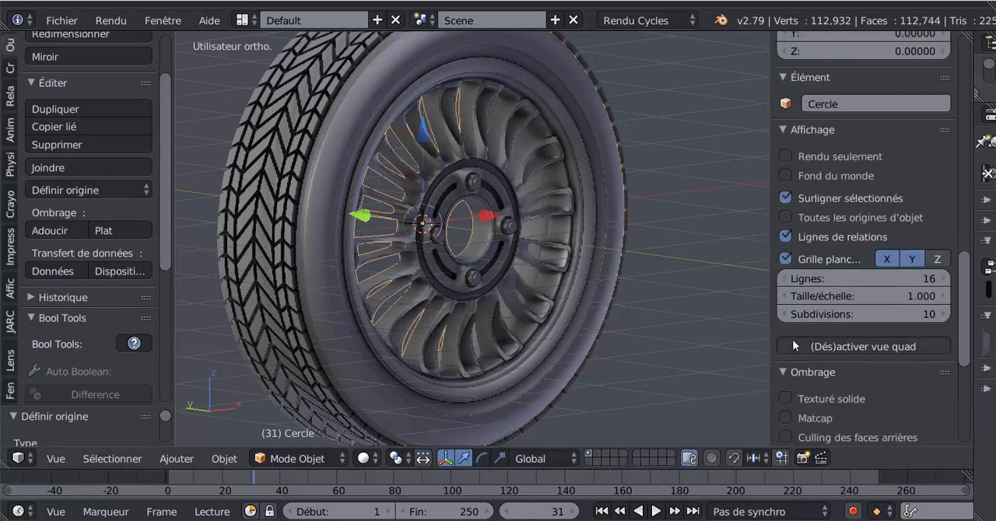
scroll(892, 207, down, 5)
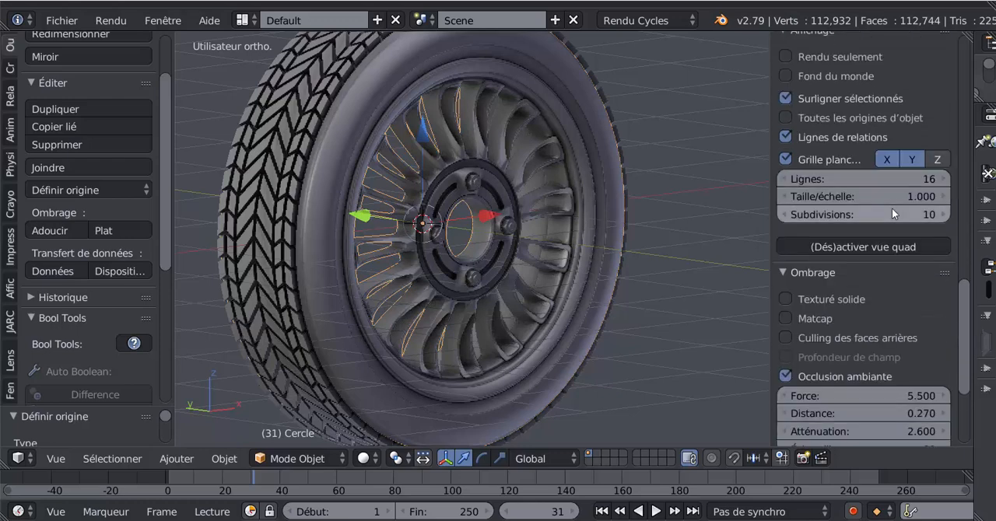
scroll(897, 224, up, 10)
scroll(898, 227, up, 1)
scroll(898, 226, down, 8)
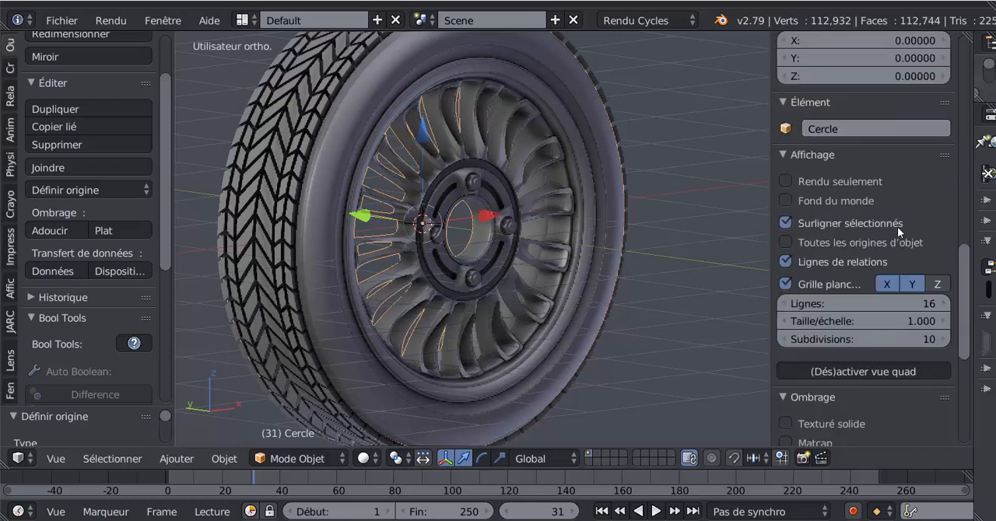
scroll(897, 226, up, 2)
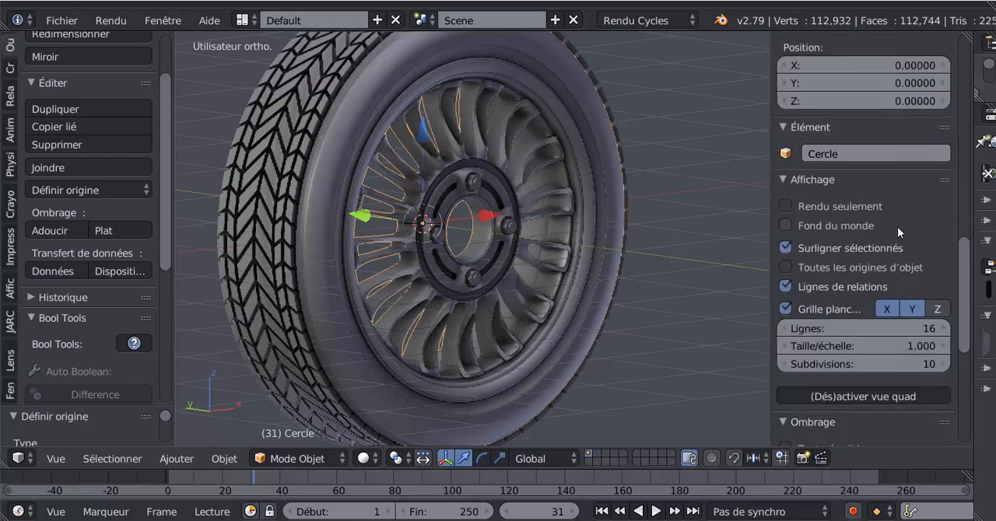
Step: Toggle Rendu seulement on and off to compare the wheel with and without viewport overlays, leaving it disabled
click(785, 205)
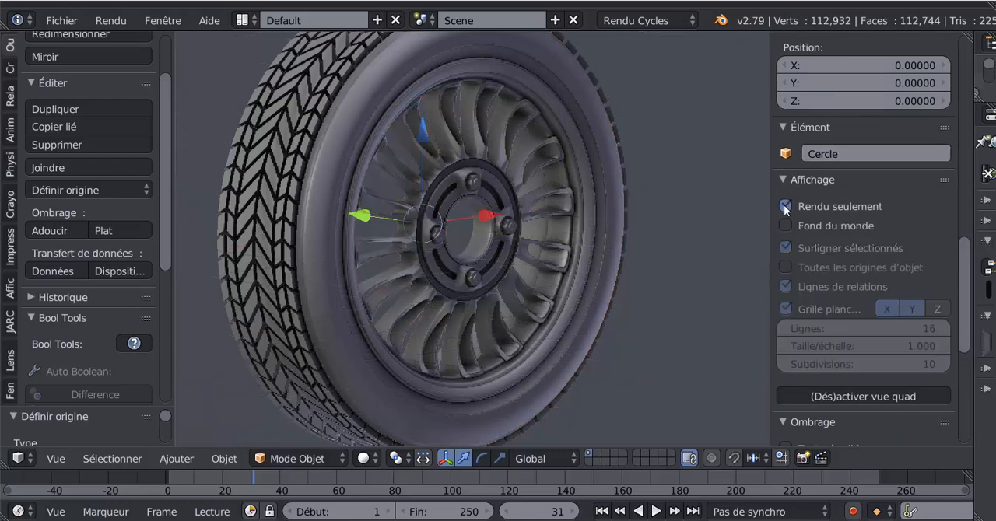
scroll(708, 292, down, 3)
scroll(708, 292, up, 1)
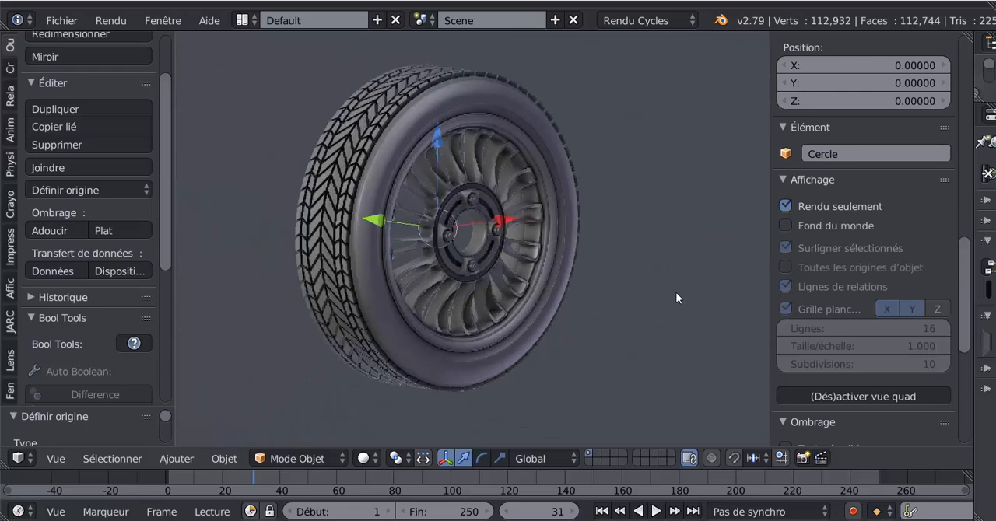
click(790, 206)
click(791, 207)
click(791, 207)
click(790, 207)
click(781, 209)
middle_drag(687, 287, 641, 282)
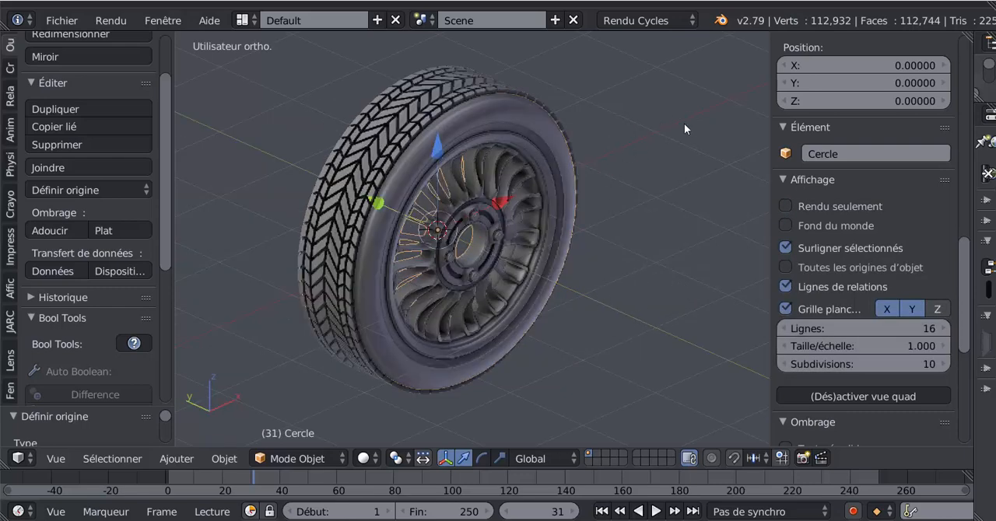
Step: Enable Fond du monde in the 3D view and enlarge the side regions until the world settings are readable
click(788, 226)
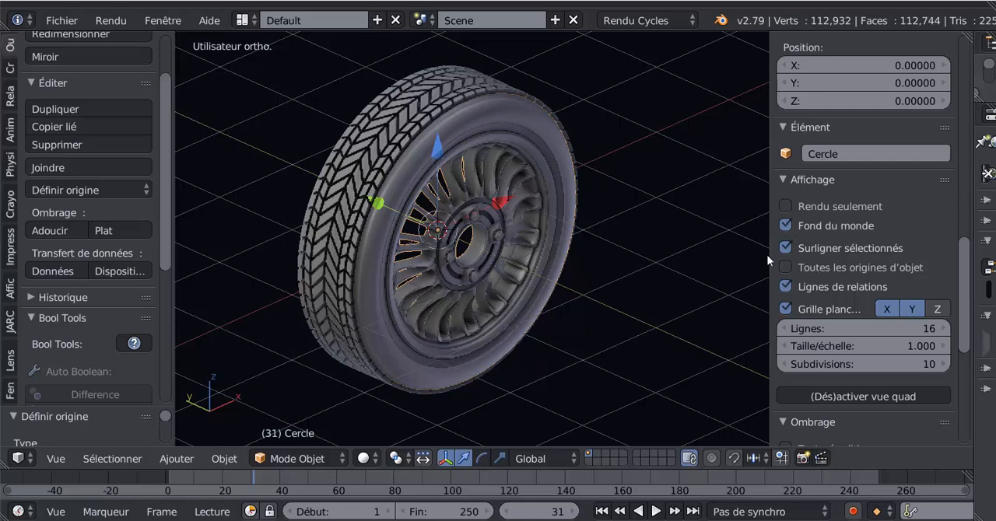
drag(770, 256, 693, 258)
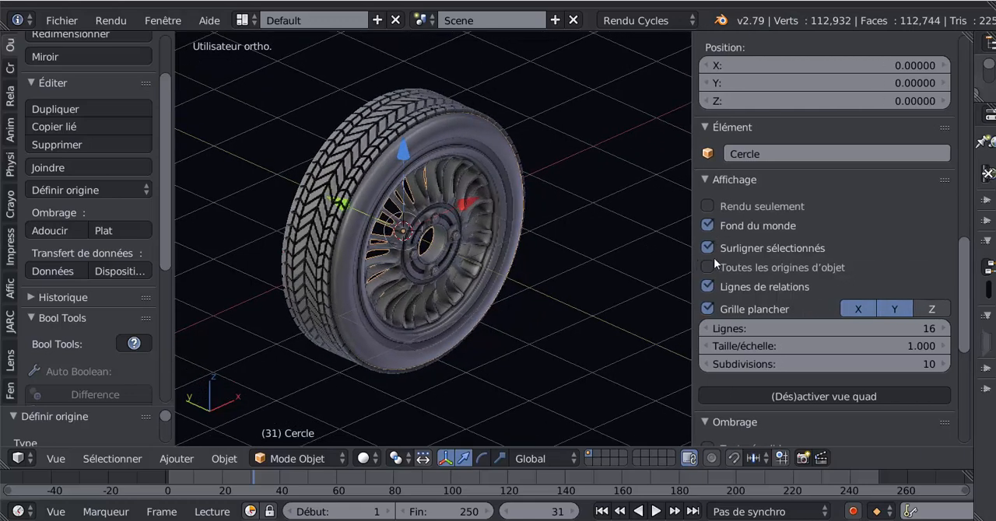
drag(974, 217, 788, 226)
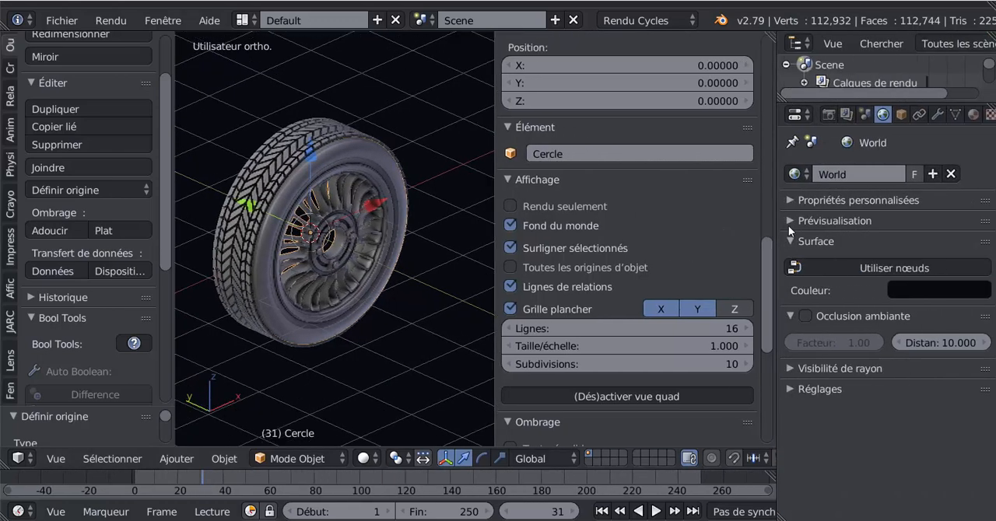
Step: Unlink World from the scene, toggle Fond du monde to compare the viewport background, and leave it disabled
click(950, 173)
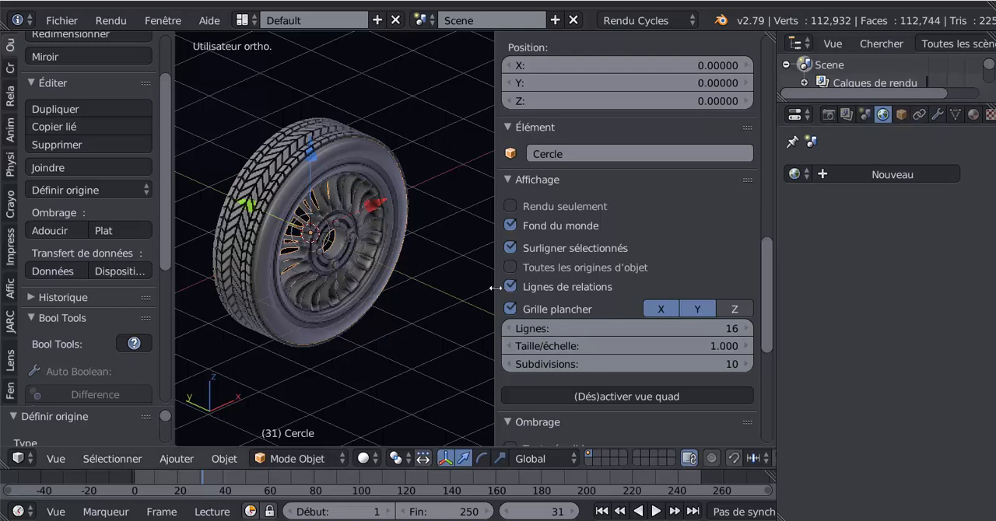
click(511, 225)
click(510, 226)
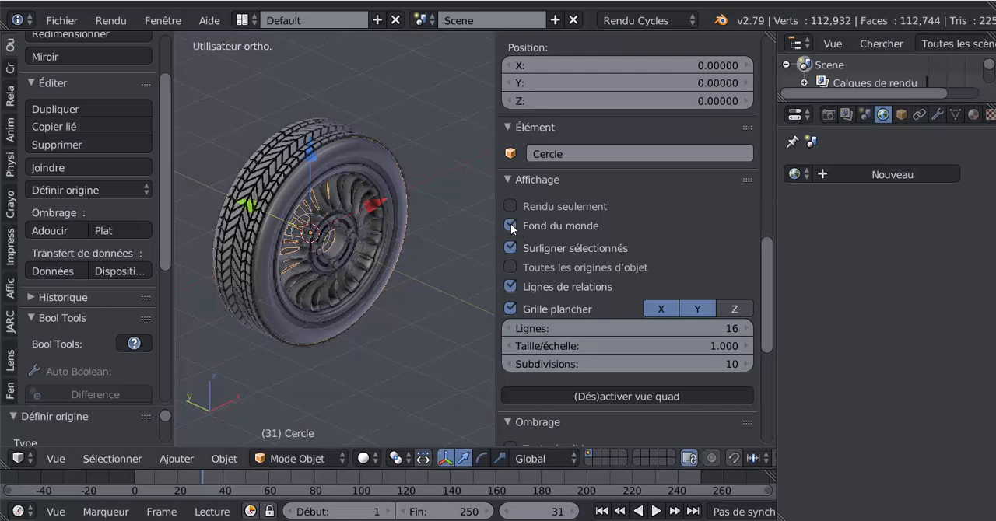
middle_drag(401, 355, 418, 338)
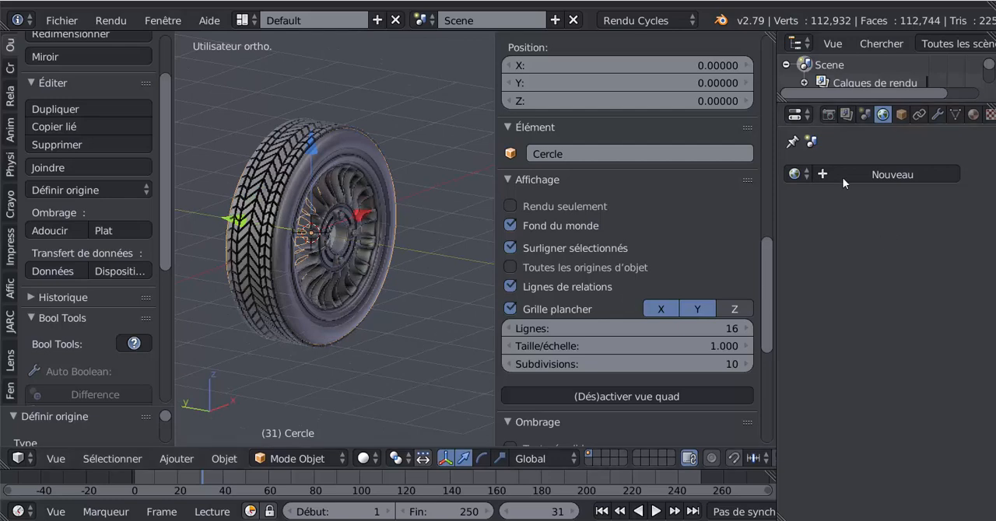
scroll(386, 307, up, 2)
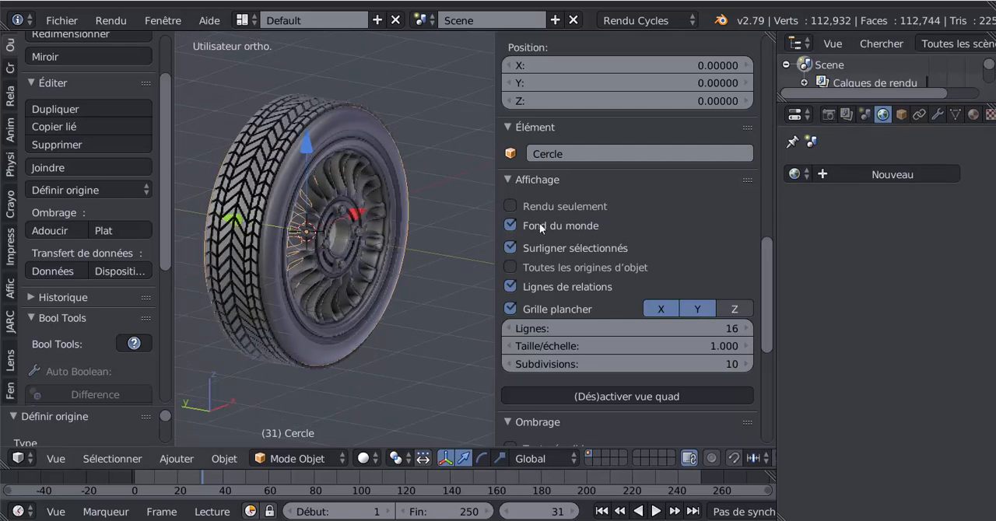
click(534, 227)
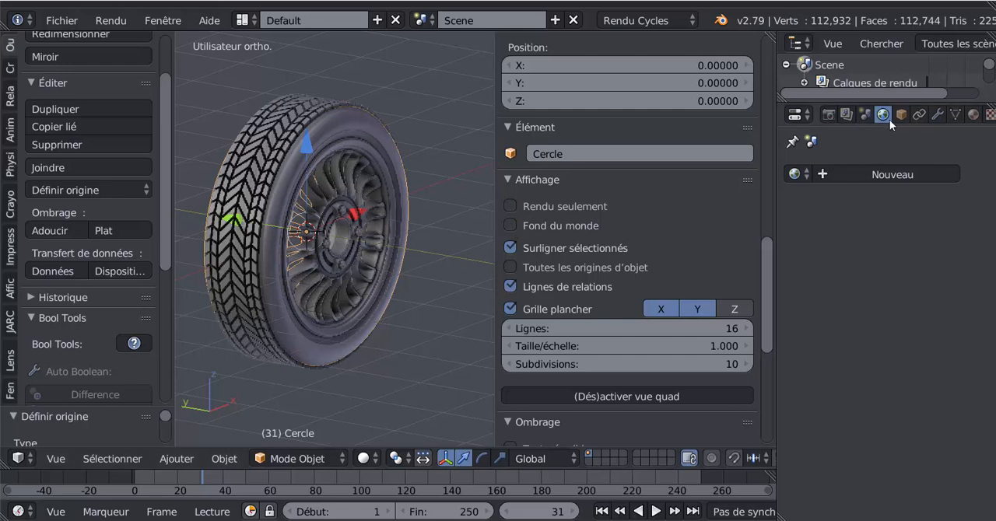
Step: Create a new world and set its surface colour to dark red, with R 0.050, V 0.004 and B 0.006
click(877, 175)
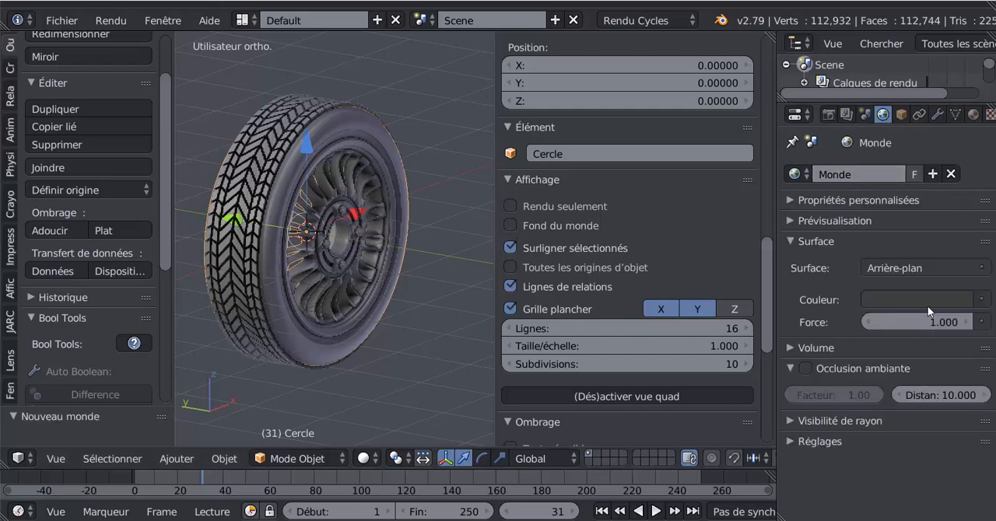
click(926, 301)
click(883, 159)
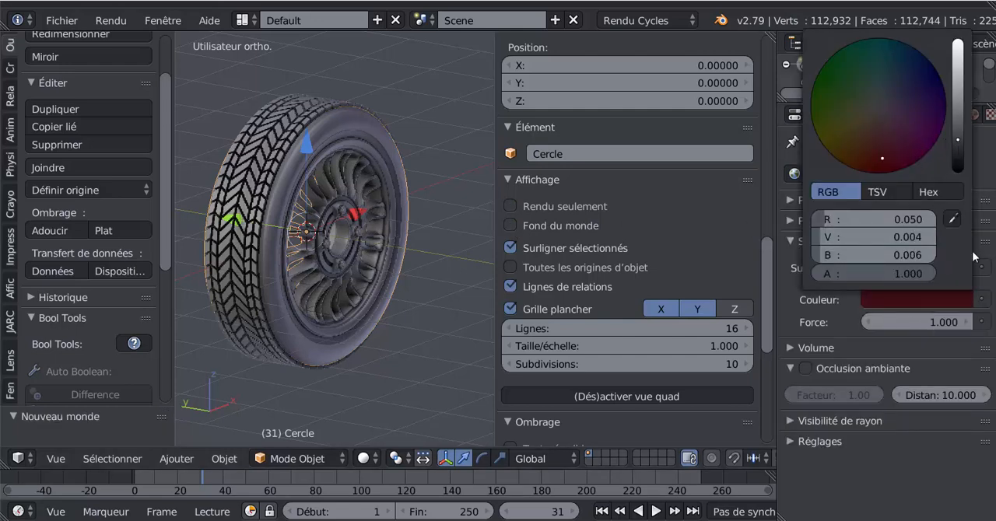
Step: Enable Fond du monde in the 3D view and examine the wheel against the dark red world background
click(510, 226)
scroll(387, 148, down, 3)
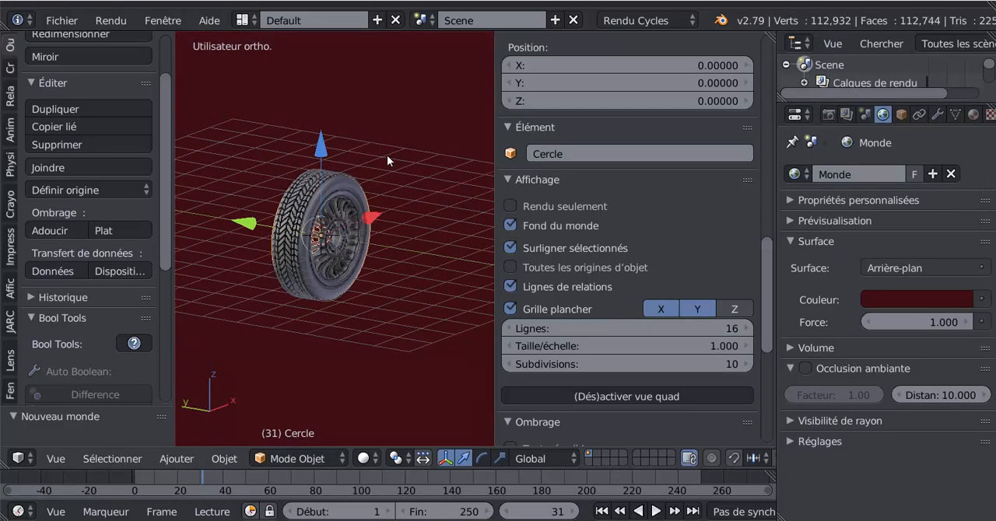
middle_drag(390, 215, 385, 269)
scroll(386, 268, up, 4)
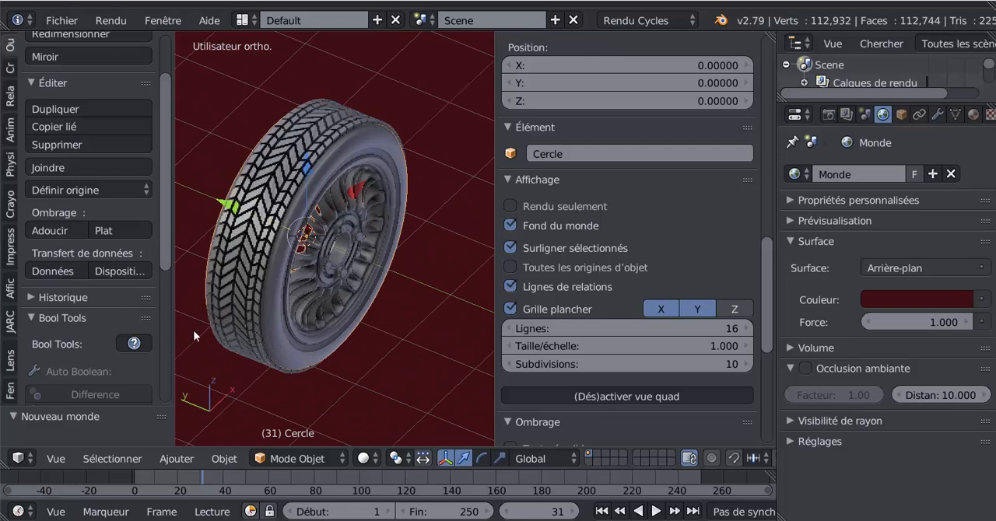
middle_drag(406, 306, 397, 280)
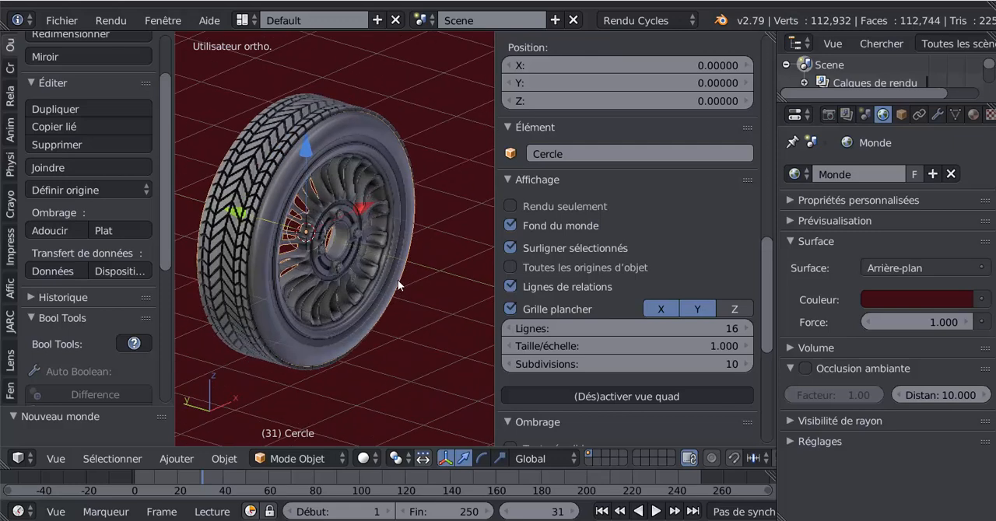
Step: Darken the world's surface colour to black and set its Force to 0.500
drag(918, 322, 939, 323)
click(936, 302)
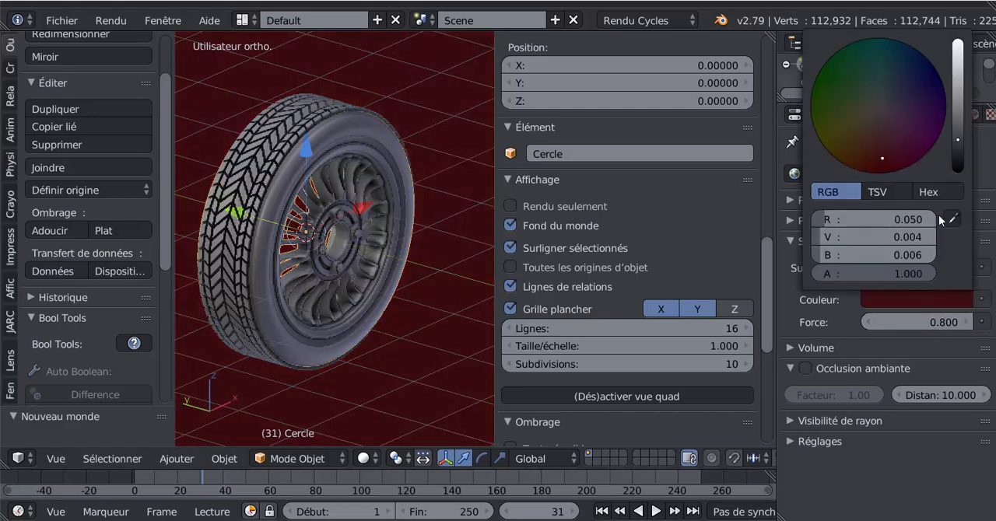
drag(957, 140, 959, 171)
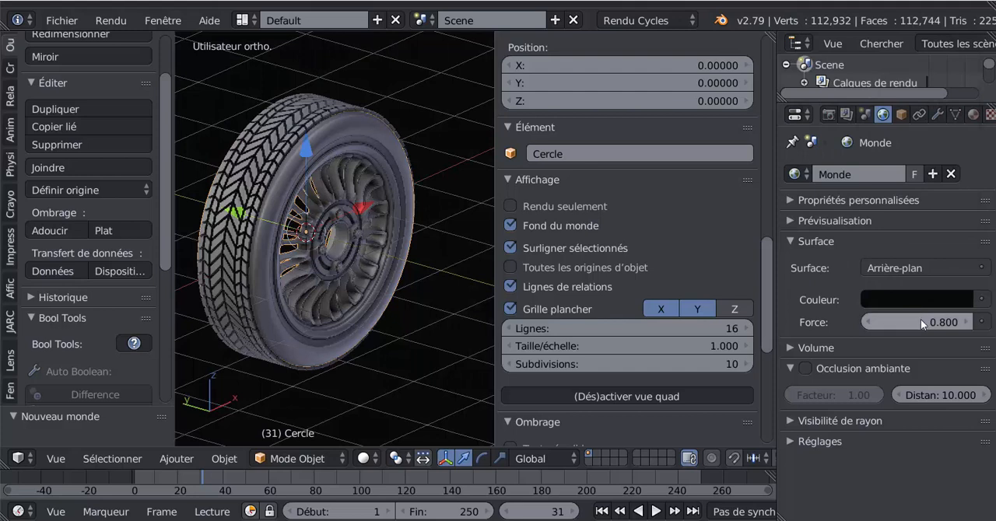
drag(921, 319, 871, 319)
Step: Toggle Rendu seulement on and off to compare the wheel against the black background, leaving it disabled
click(511, 207)
scroll(356, 356, down, 4)
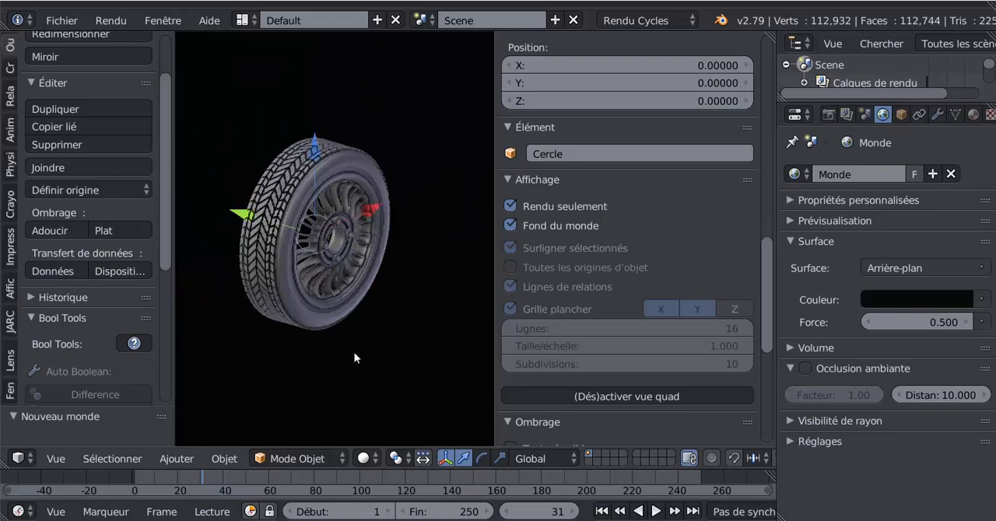
click(510, 206)
Step: Disable Grille plancher and Lignes de relations in the viewport display settings
click(510, 308)
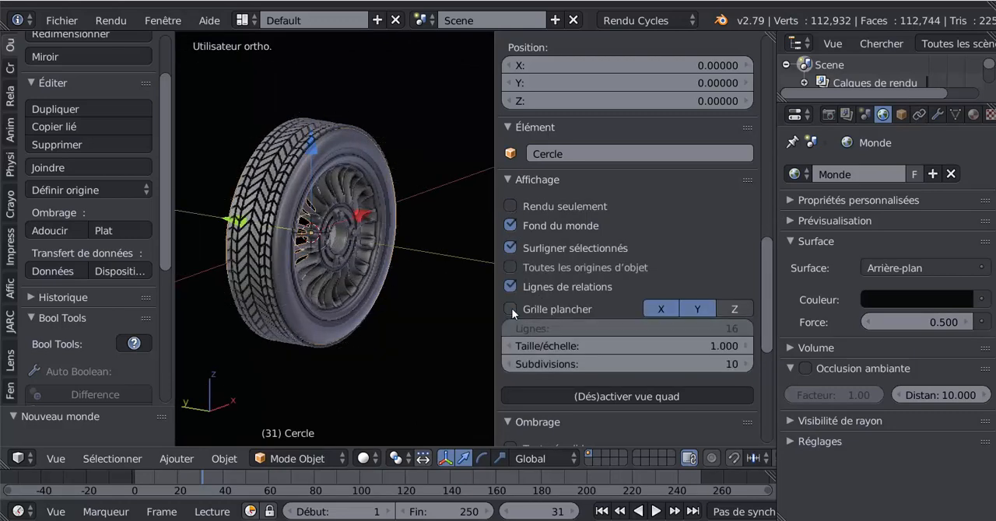
middle_drag(424, 270, 395, 294)
scroll(416, 316, up, 3)
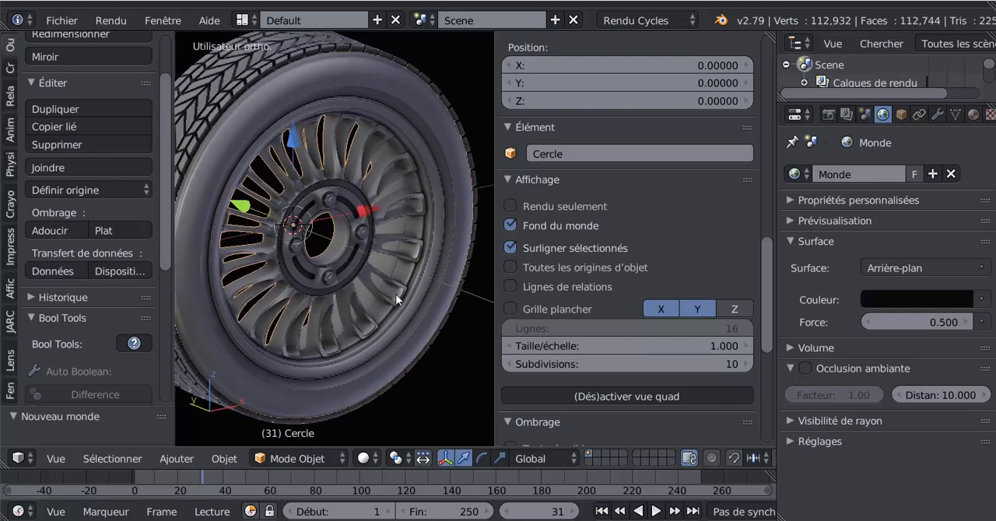
Step: Toggle Toutes les origines d'objet on and off while examining the wheel's origins, leaving it disabled
click(511, 267)
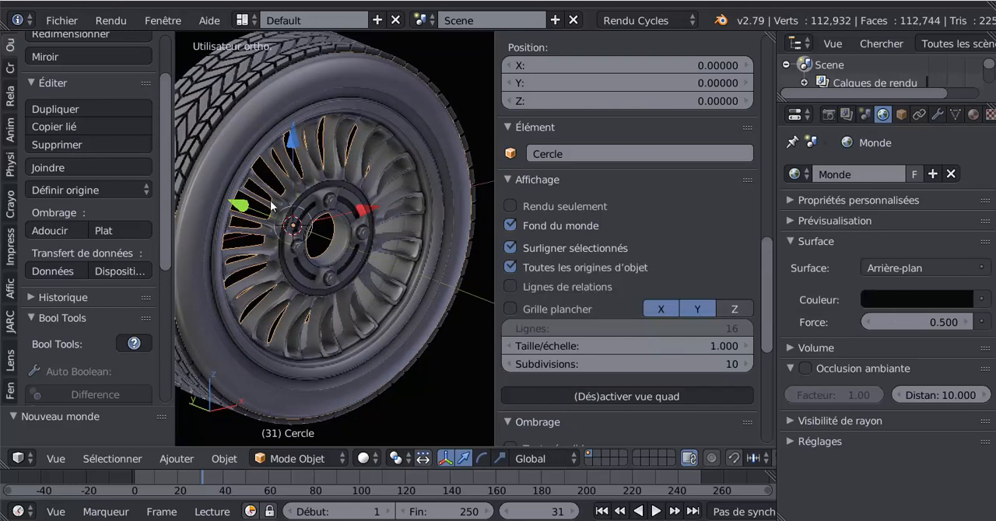
scroll(392, 313, down, 3)
middle_drag(380, 302, 383, 305)
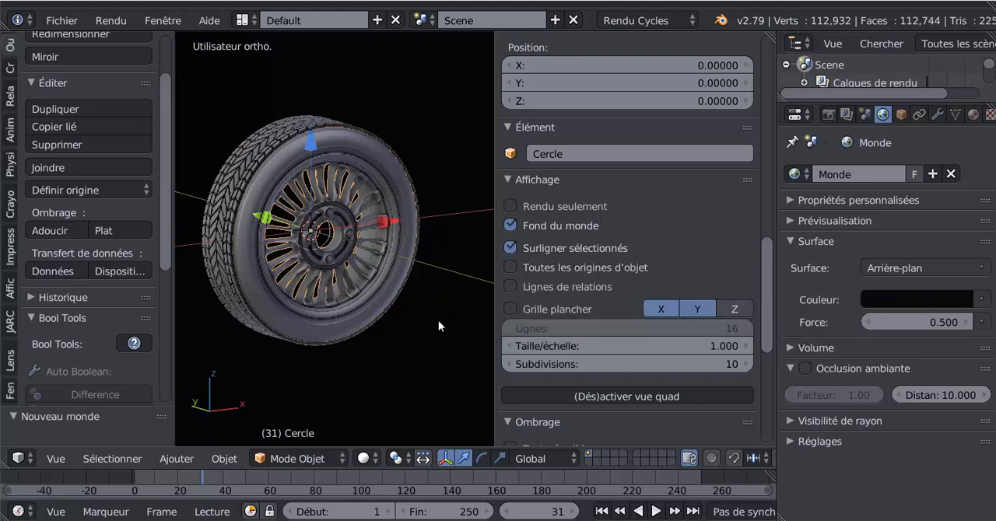
scroll(426, 323, down, 7)
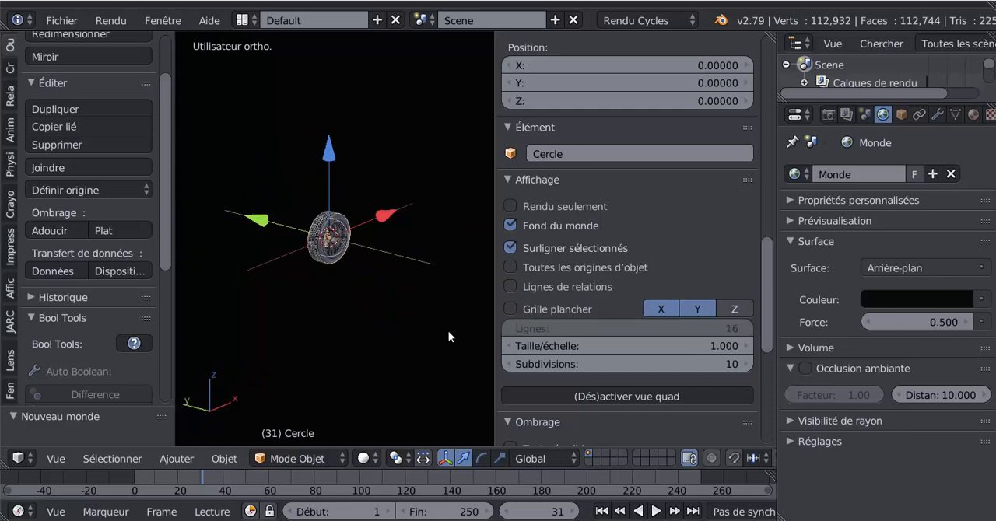
scroll(420, 333, up, 7)
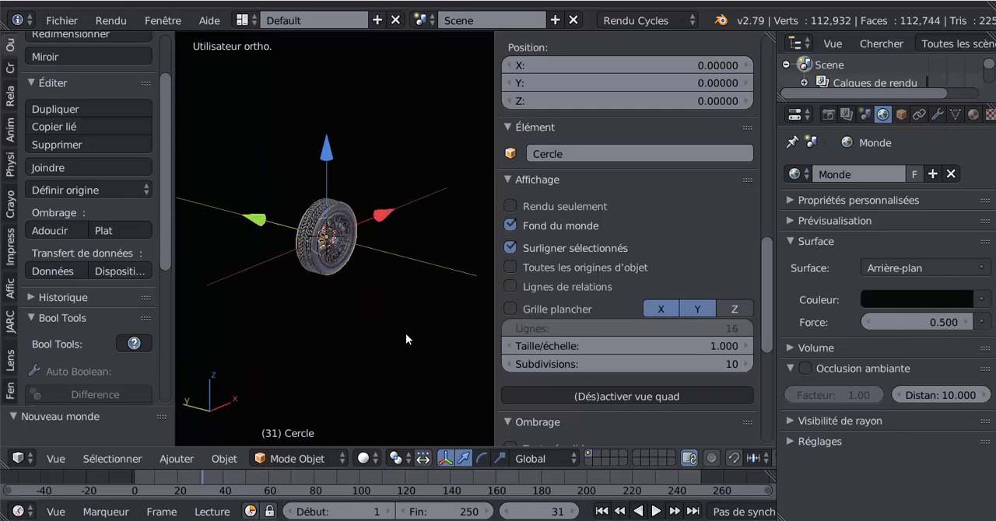
Step: Add a cube and move it along the Y axis until it sits beside the wheel
click(11, 71)
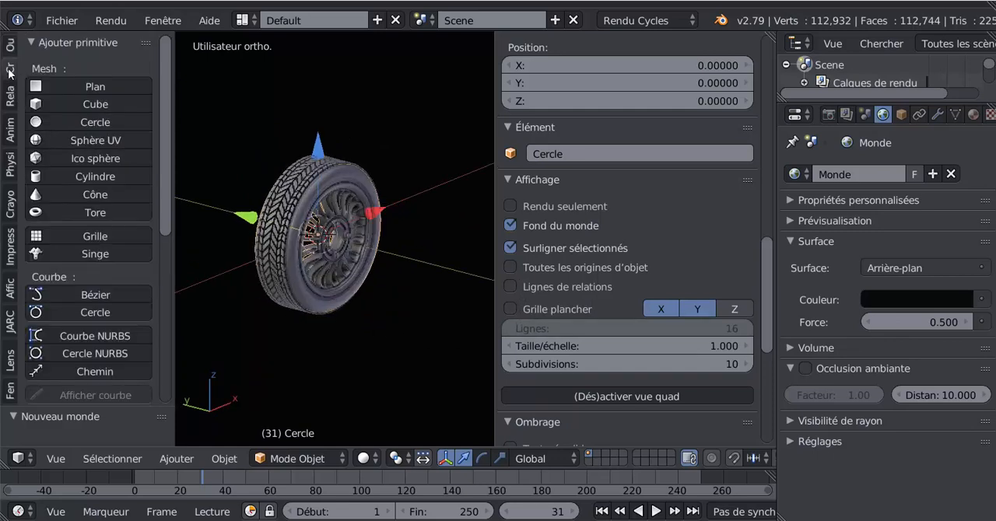
click(56, 103)
key(g)
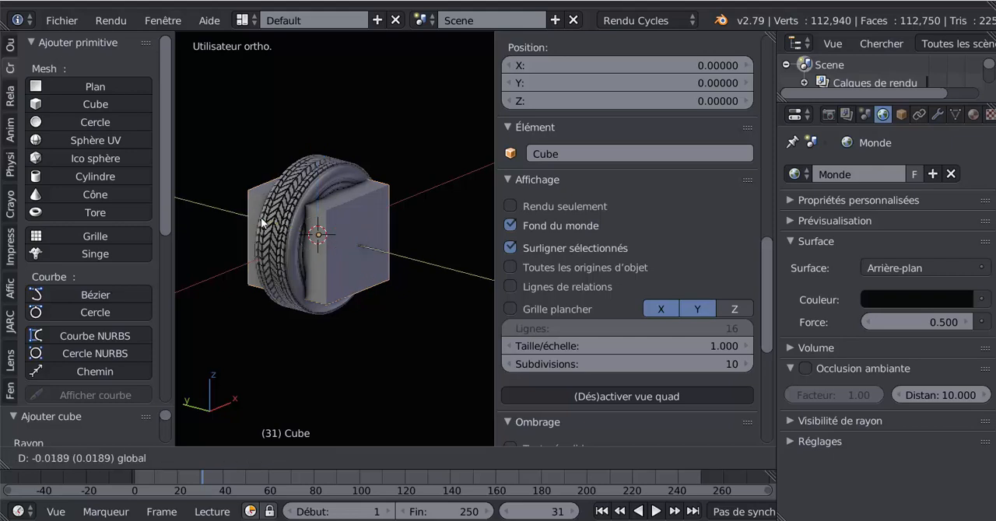
scroll(348, 259, down, 2)
click(364, 273)
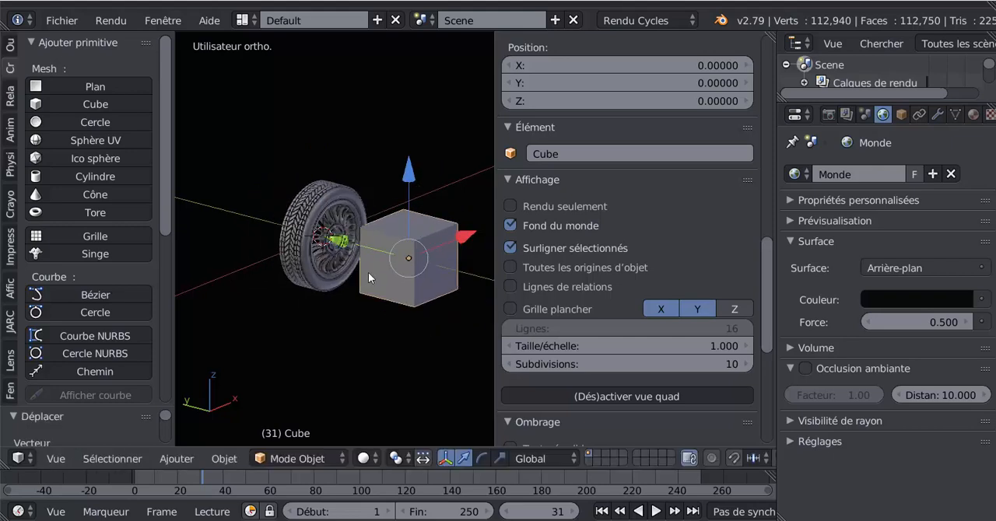
middle_drag(382, 280, 396, 258)
scroll(351, 255, up, 2)
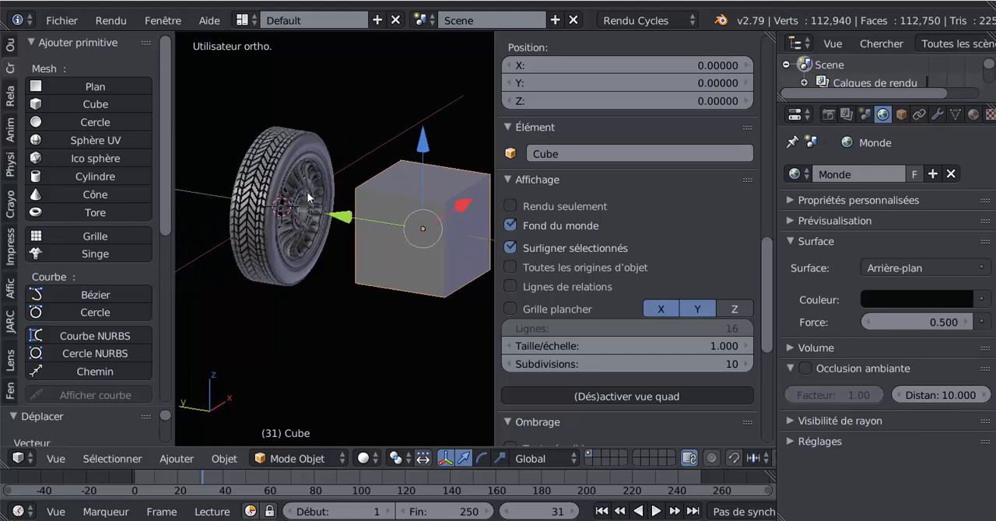
Step: Select the wheel and the cube alternately, and toggle Toutes les origines d'objet to compare their origin points
right_click(306, 191)
right_click(405, 233)
right_click(304, 193)
right_click(420, 229)
click(511, 268)
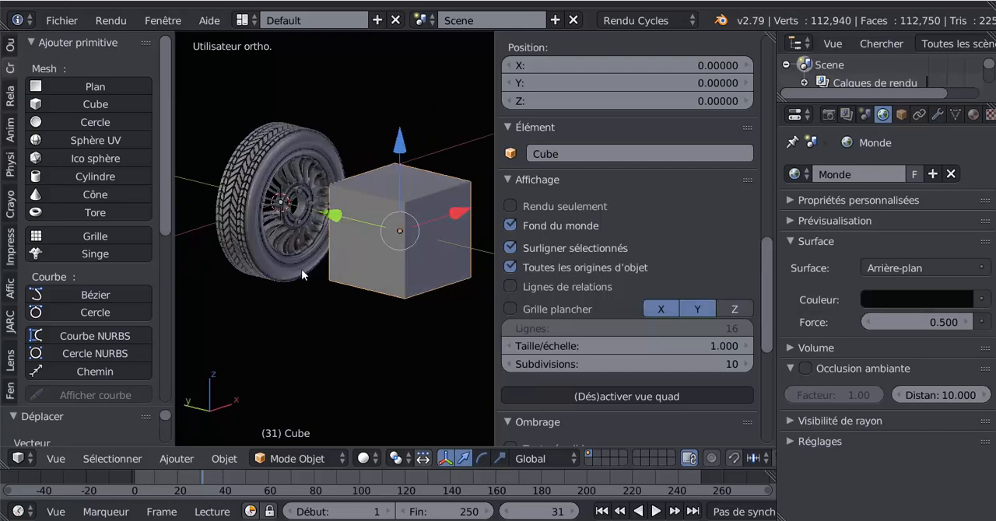
scroll(271, 222, up, 2)
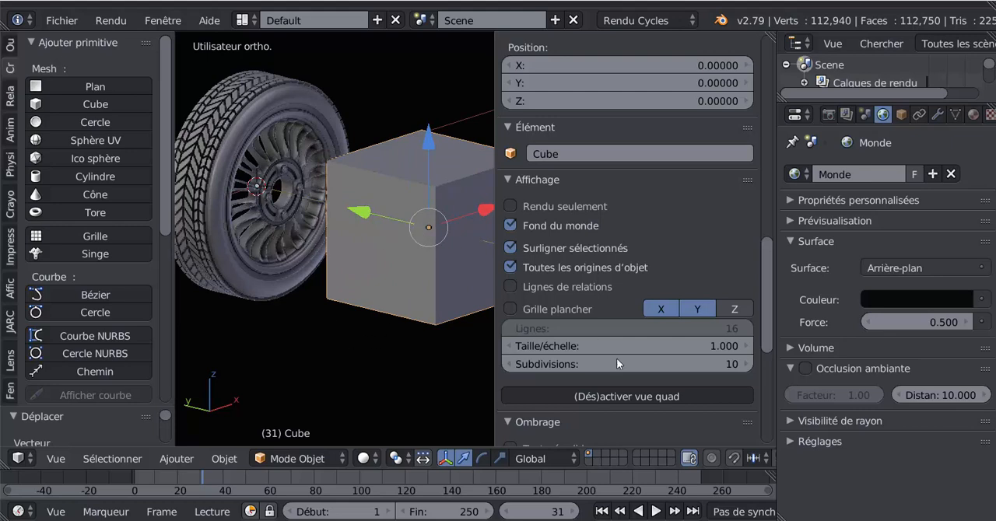
click(510, 269)
Step: Delete the cube beside the wheel
key(x)
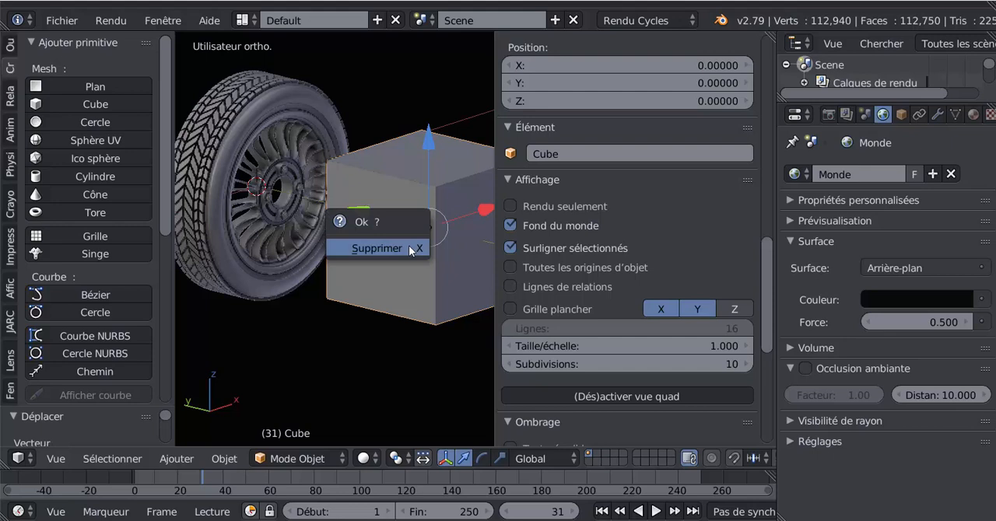
click(410, 246)
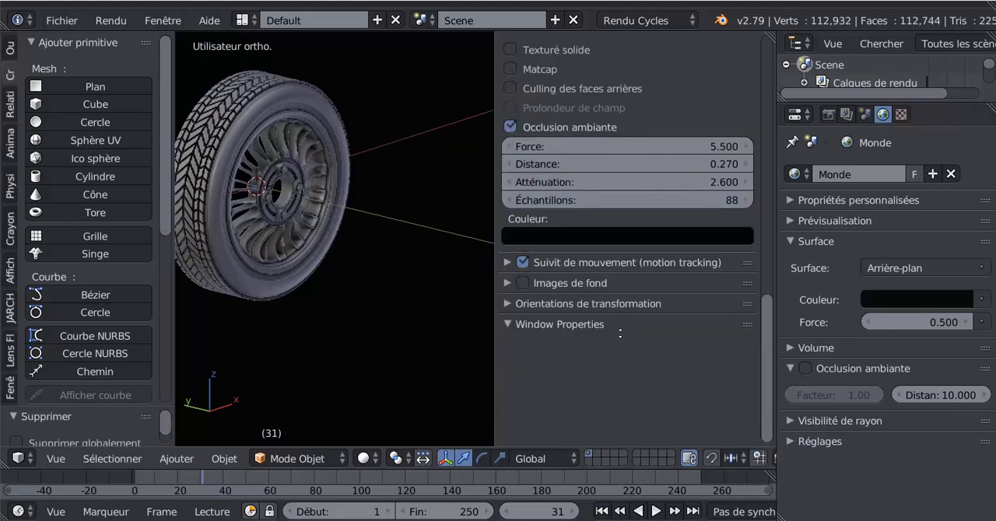
Step: Select the wheel's rim and enable Lignes de relations and Grille plancher
middle_drag(620, 333, 616, 337)
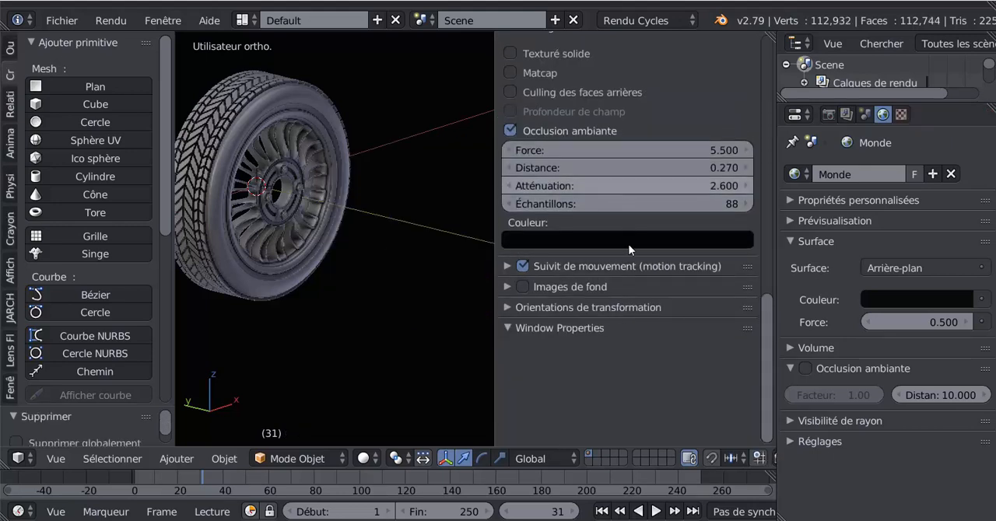
right_click(285, 206)
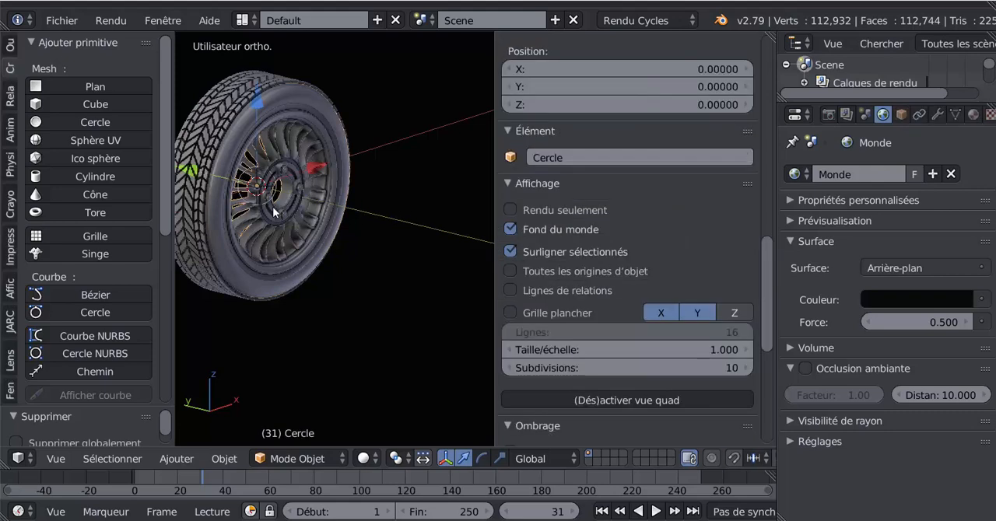
click(510, 291)
click(510, 312)
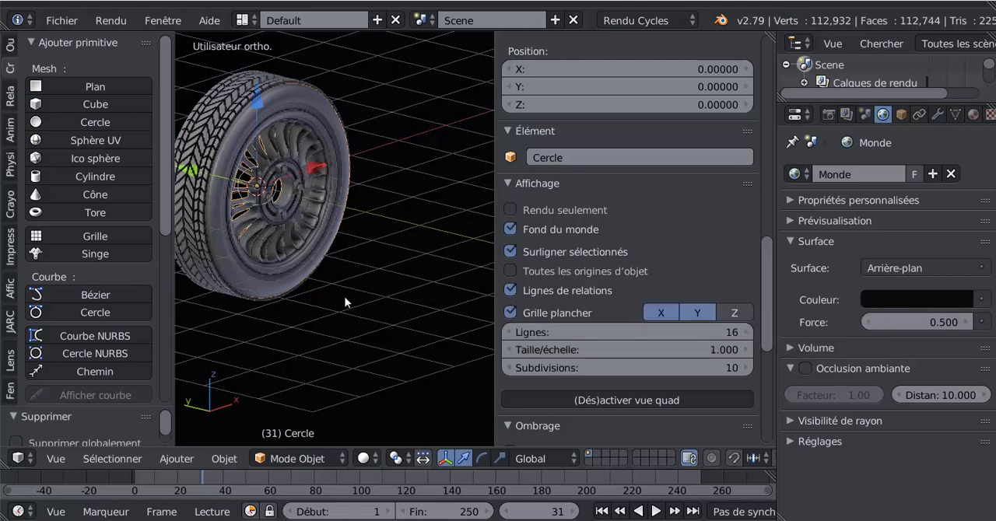
Step: Toggle Lignes de relations off and on while examining the wheel up close and from farther away
middle_drag(344, 297, 343, 293)
scroll(342, 289, up, 3)
middle_drag(288, 264, 427, 294)
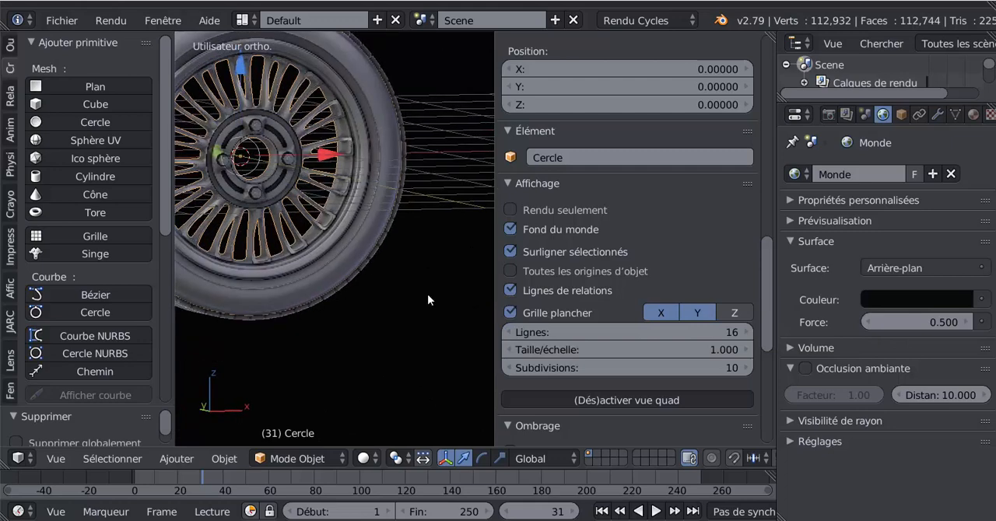
click(509, 291)
click(510, 291)
scroll(377, 319, down, 2)
scroll(414, 336, down, 2)
mouse_move(413, 336)
middle_down()
mouse_move(390, 301)
mouse_move(421, 334)
middle_up()
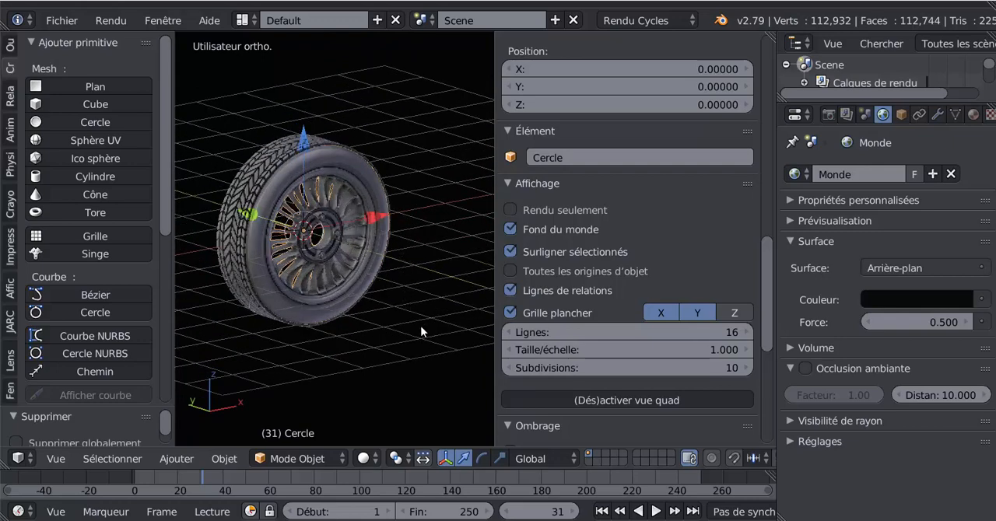
Step: Scale the wheel slightly several times with Lignes de relations on and off to compare, leaving the option disabled
key(s)
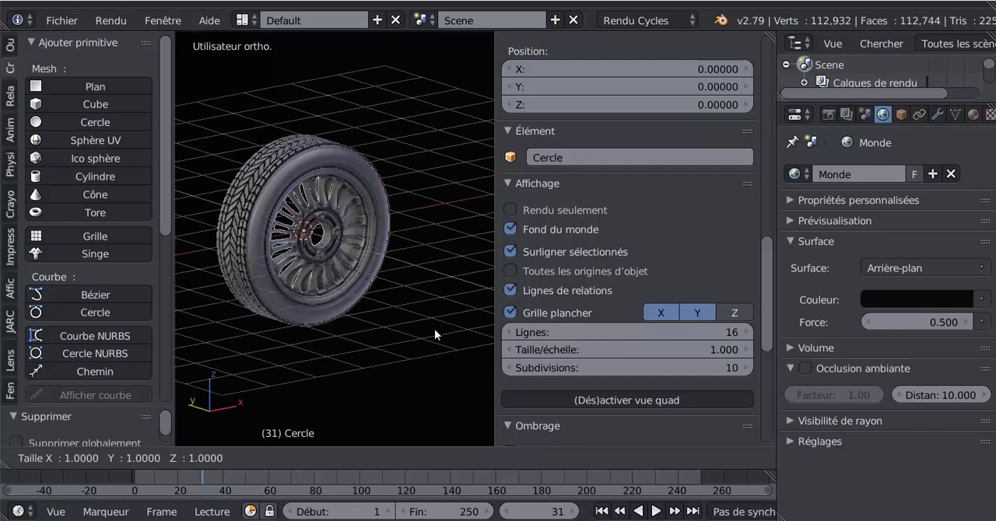
click(437, 331)
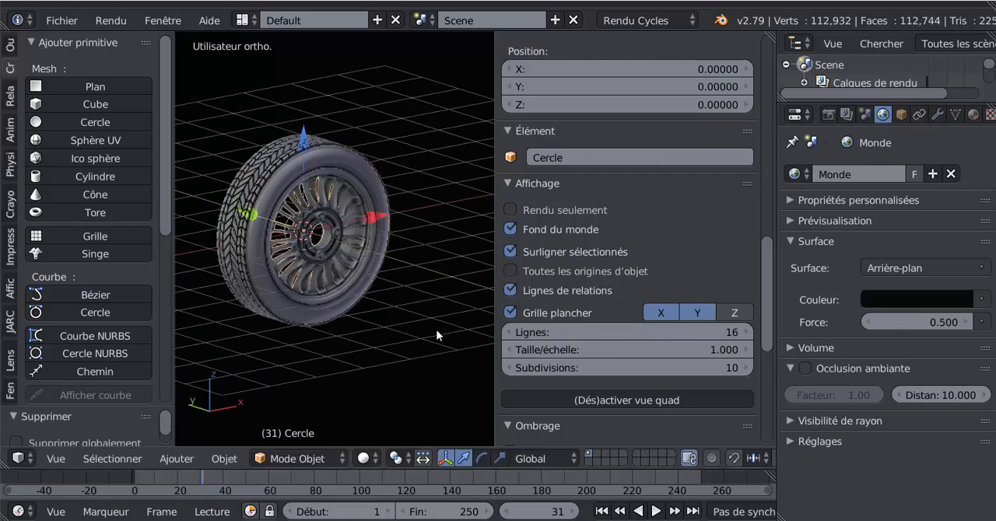
click(510, 291)
key(s)
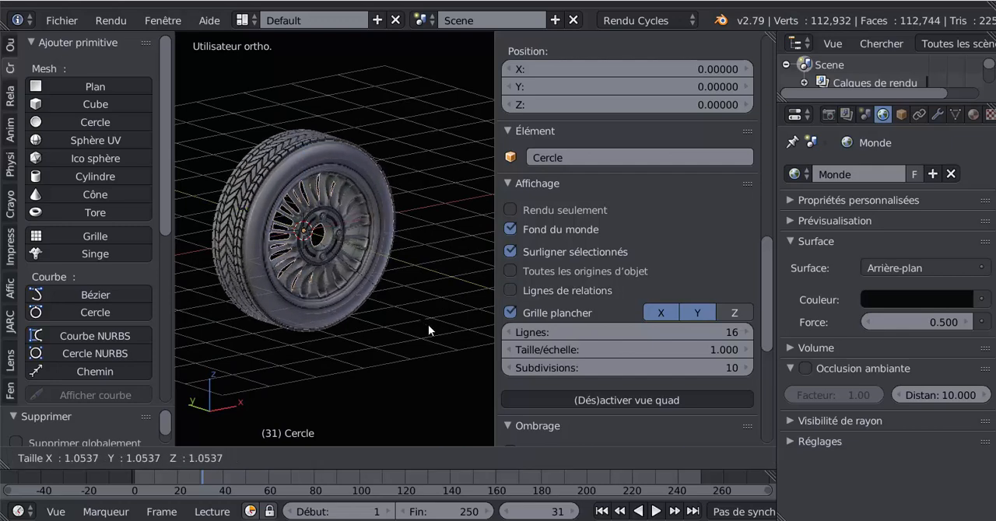
click(425, 326)
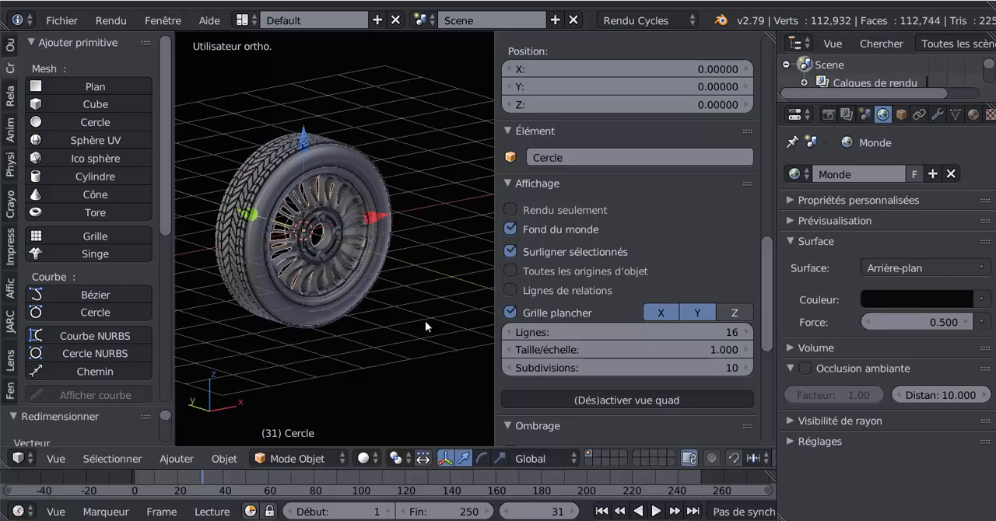
click(510, 290)
key(s)
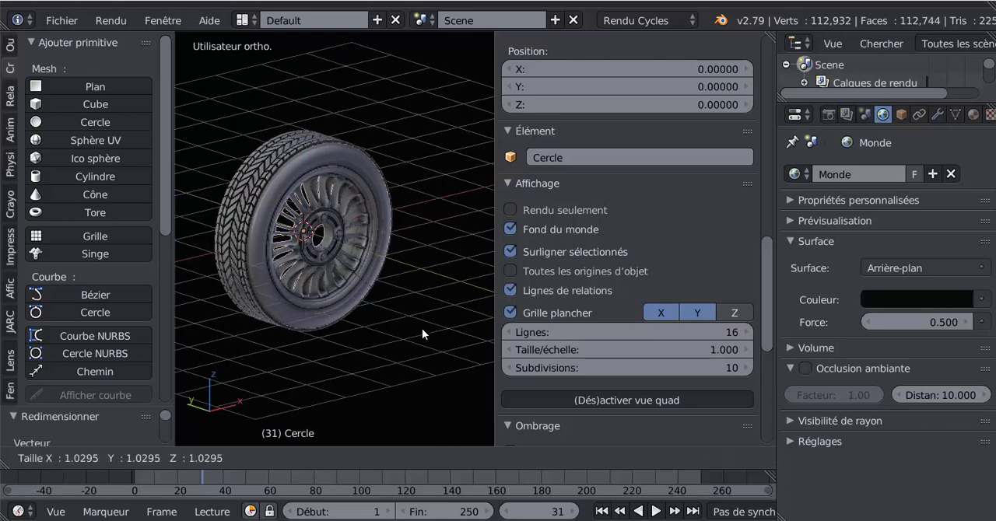
click(424, 331)
click(510, 290)
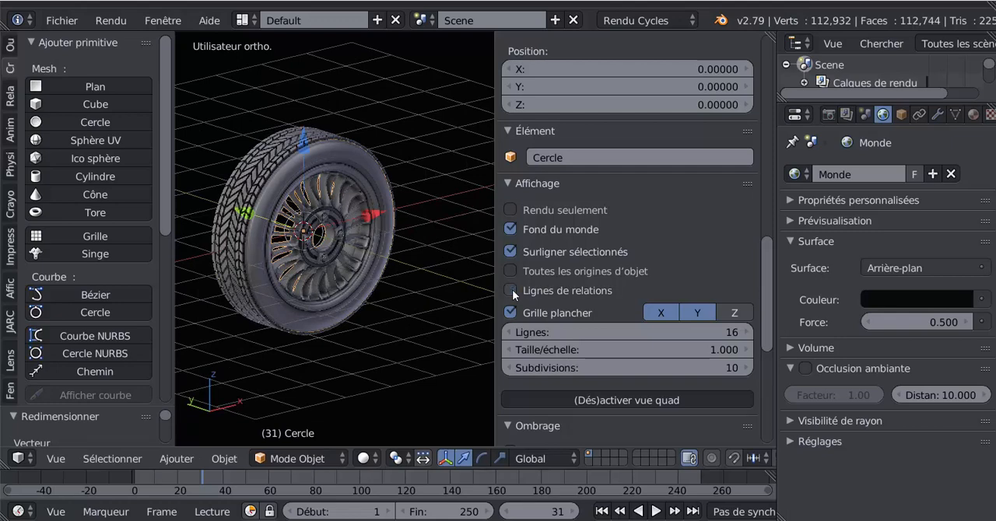
Step: Toggle the floor grid's X and Y axis lines to compare the display, leaving both enabled
mouse_move(399, 299)
middle_down()
mouse_move(371, 291)
mouse_move(410, 316)
mouse_move(384, 289)
mouse_move(413, 300)
middle_up()
scroll(410, 315, up, 2)
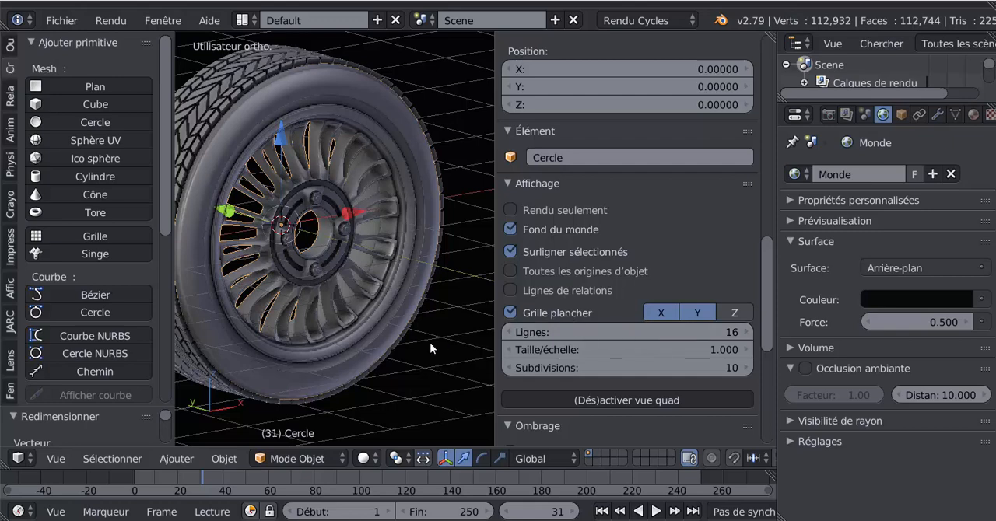
scroll(429, 343, down, 3)
click(656, 313)
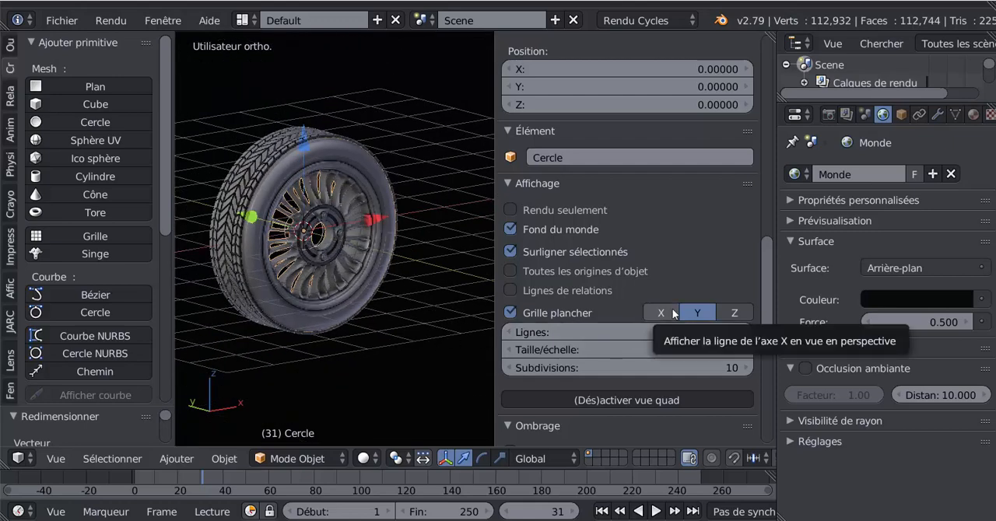
click(690, 313)
click(670, 311)
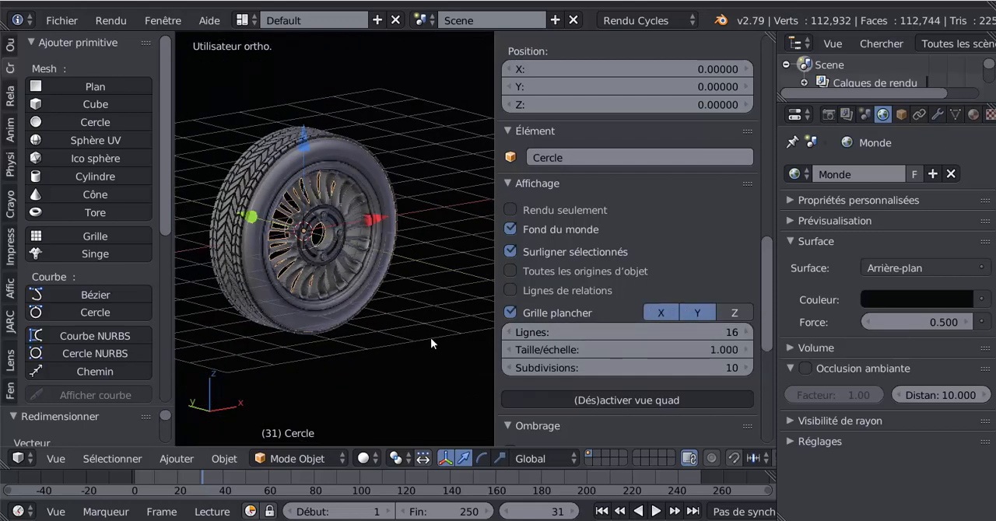
middle_drag(431, 338, 386, 294)
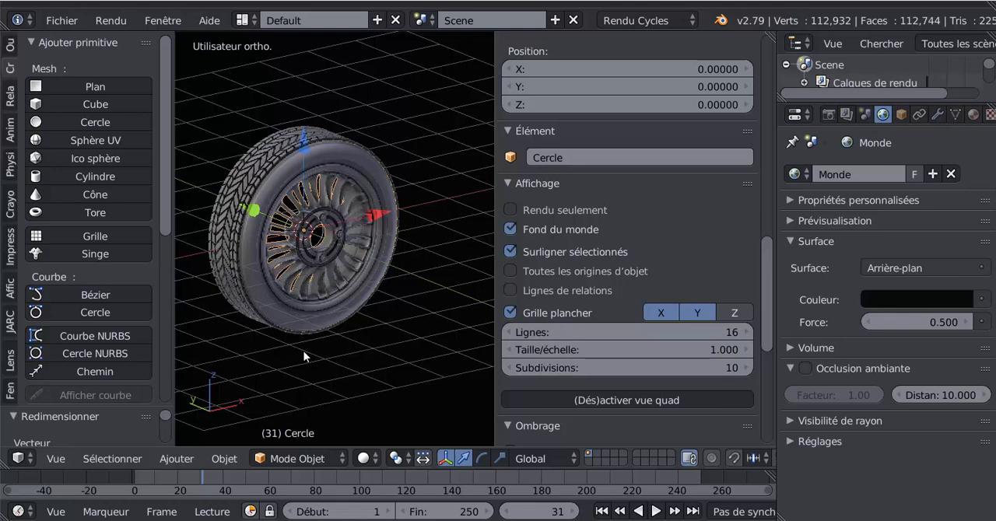
Step: Switch the 3D view to perspective and hide the floor grid (Grille plancher) to compare the display
key(KP_5)
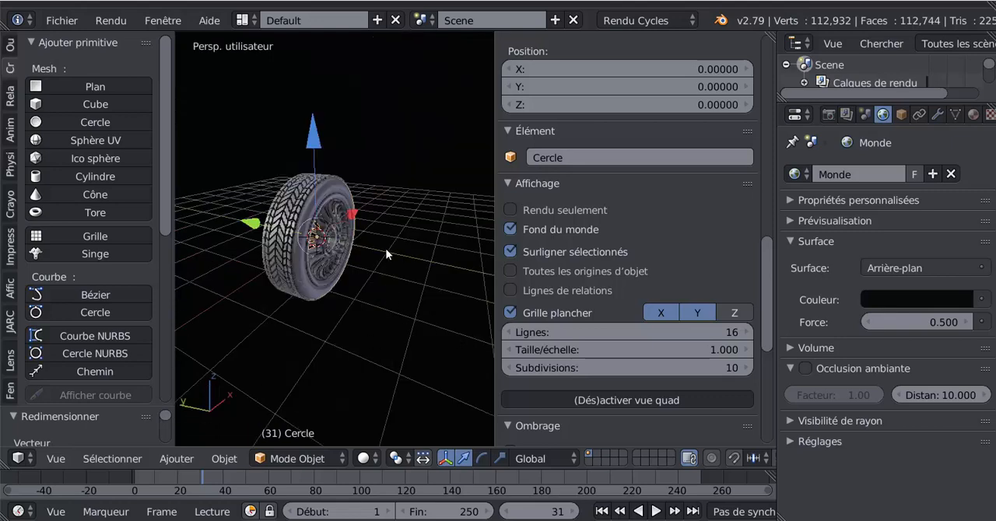
middle_drag(399, 292, 405, 327)
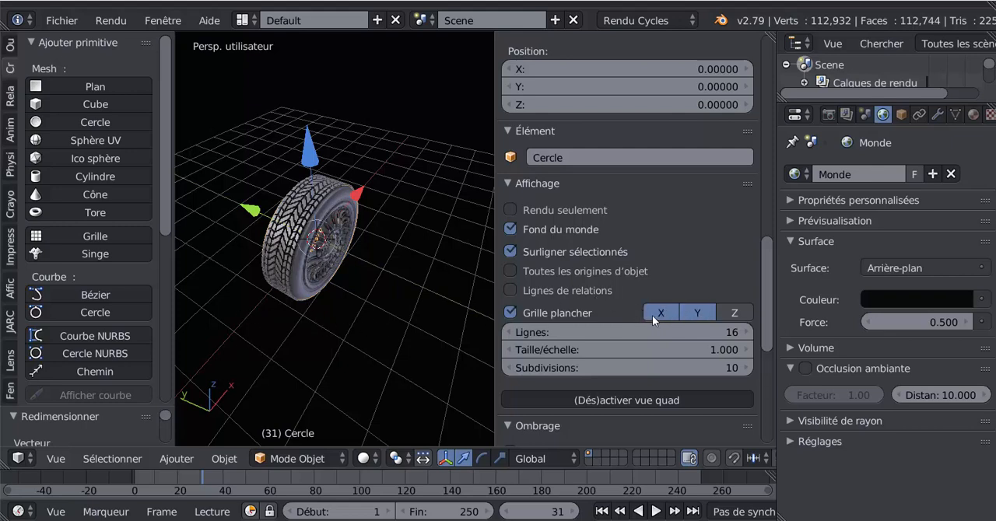
click(508, 312)
click(508, 312)
click(508, 312)
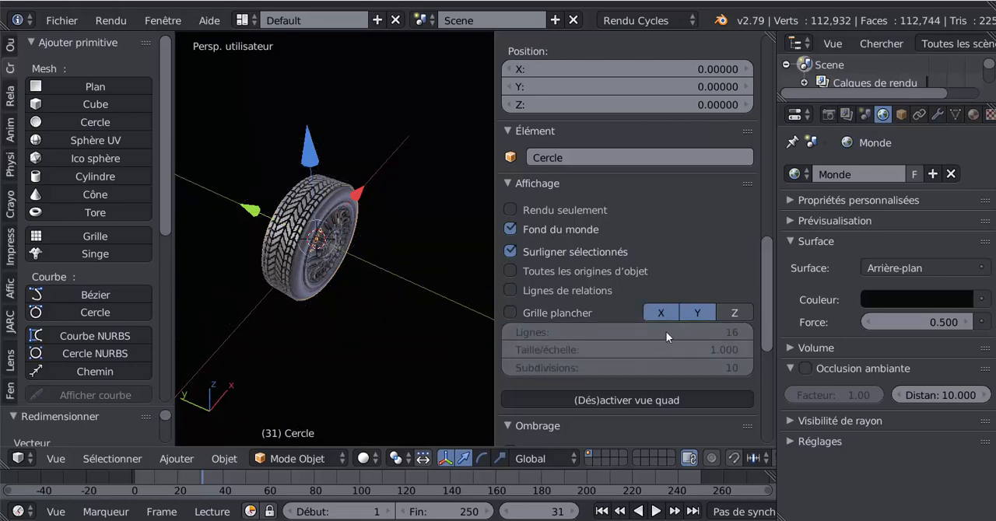
Step: Toggle the X and Y axis lines off and on with the grid hidden, and re-enable Grille plancher
click(663, 312)
click(662, 312)
click(697, 312)
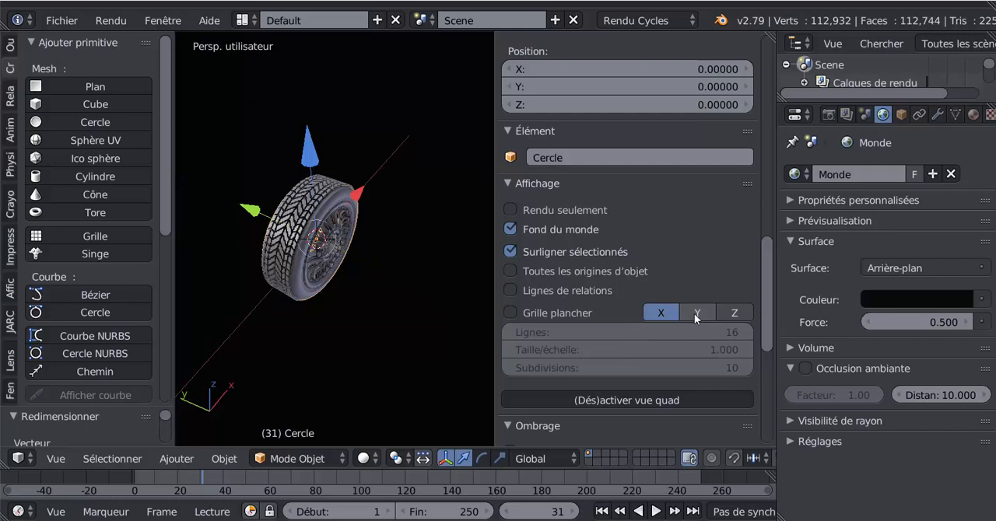
click(697, 312)
click(663, 312)
click(663, 312)
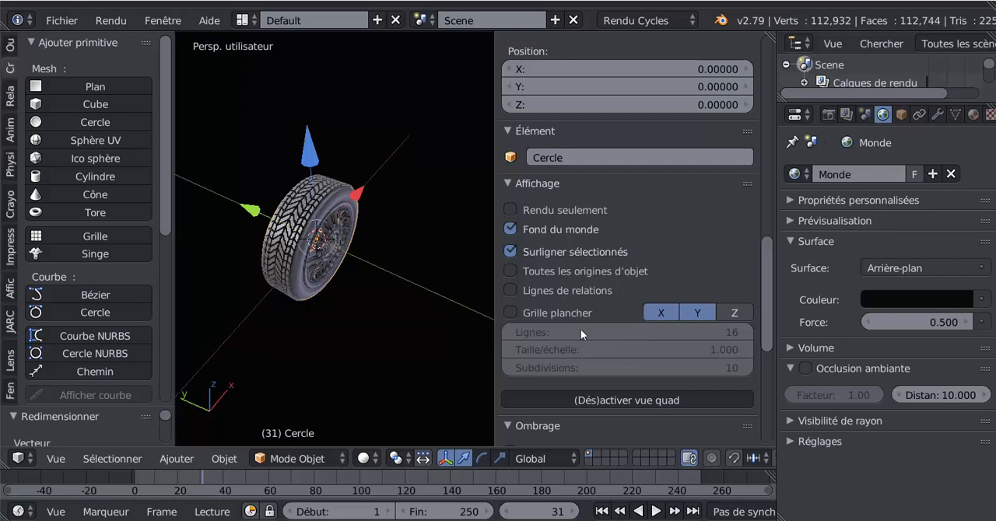
click(508, 312)
Step: Show the wheel from above and hide the viewport's properties sidebar
scroll(428, 360, down, 1)
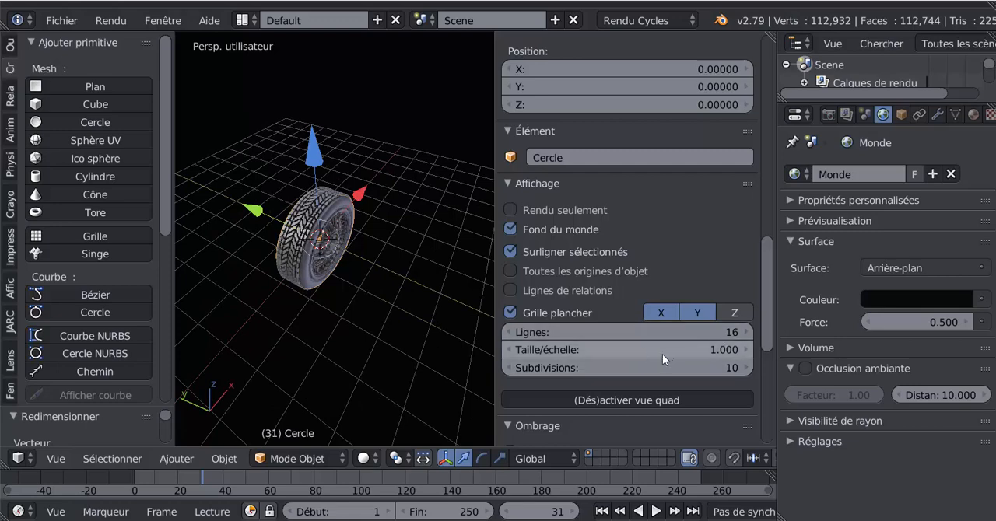
scroll(475, 370, up, 1)
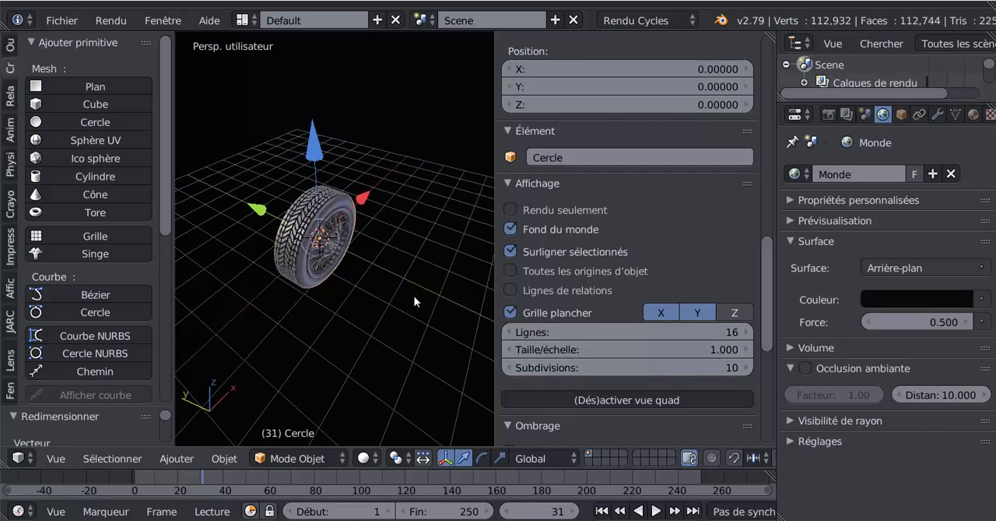
mouse_move(394, 311)
middle_down()
mouse_move(396, 277)
mouse_move(396, 303)
middle_up()
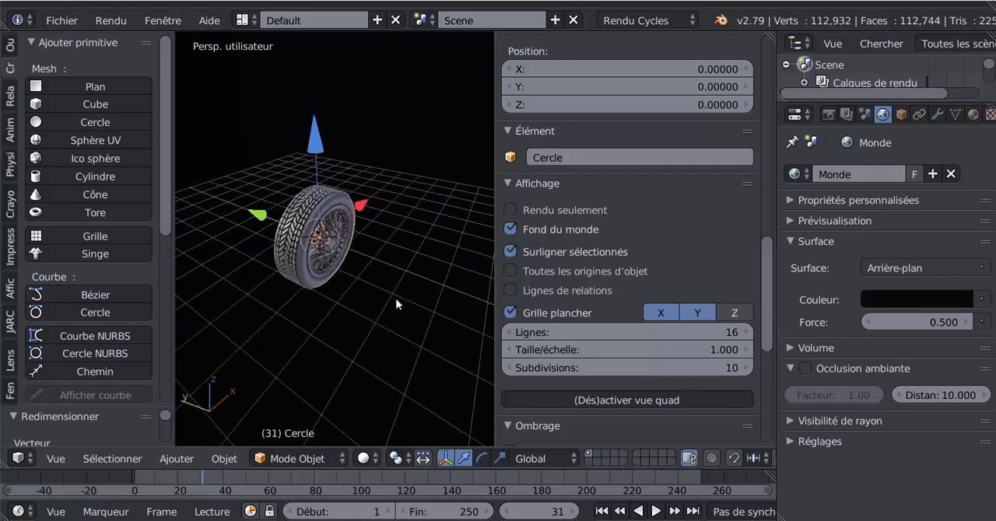
key(KP_7)
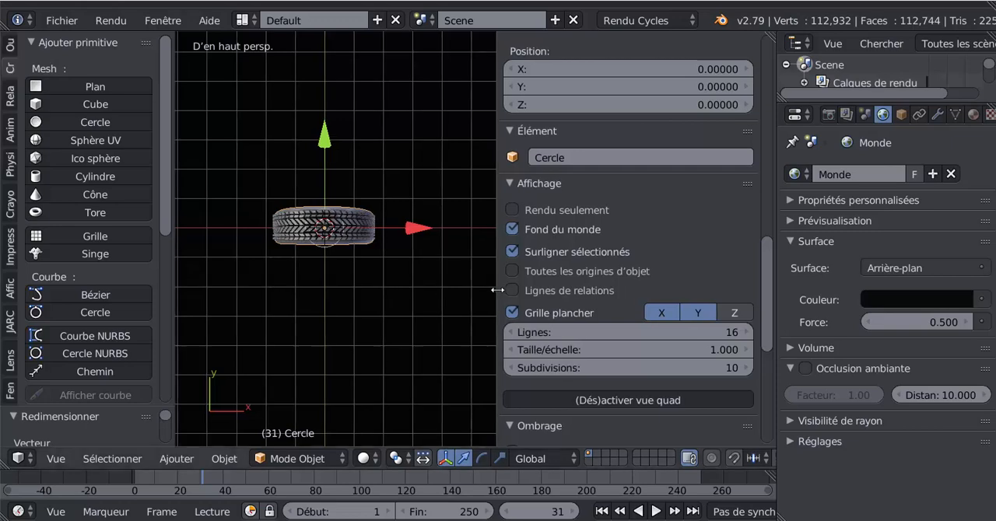
drag(495, 292, 678, 345)
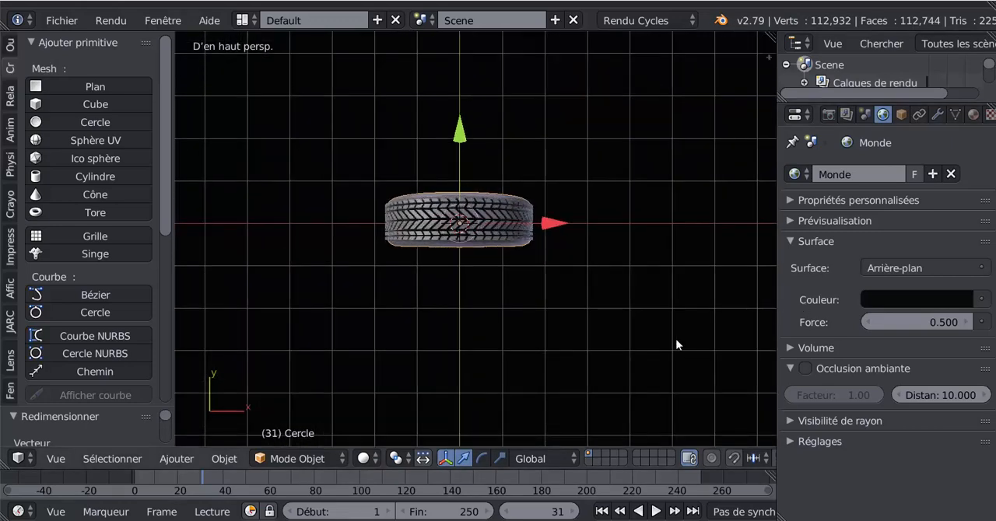
Step: Examine the wheel up close from above and from the rim side, briefly entering and leaving Edit mode
scroll(498, 356, up, 3)
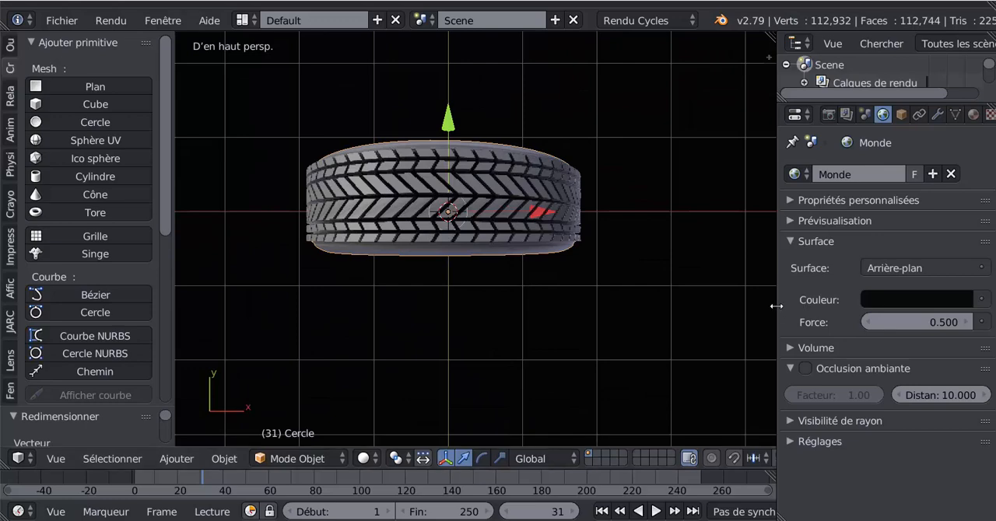
drag(776, 305, 774, 306)
middle_drag(637, 349, 525, 329)
scroll(525, 332, up, 3)
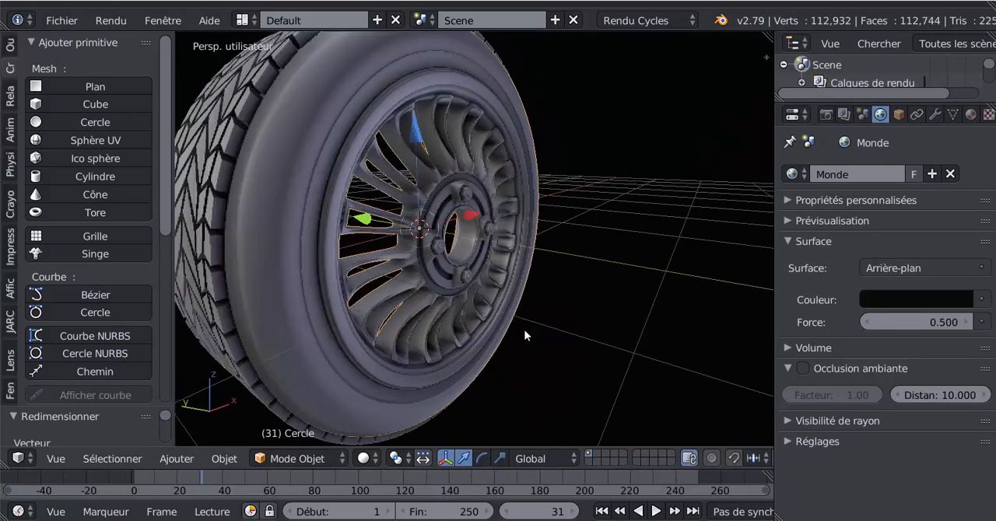
key(Tab)
key(Tab)
scroll(527, 334, down, 4)
mouse_move(536, 333)
middle_down()
mouse_move(576, 355)
mouse_move(642, 344)
mouse_move(519, 339)
mouse_move(530, 344)
middle_up()
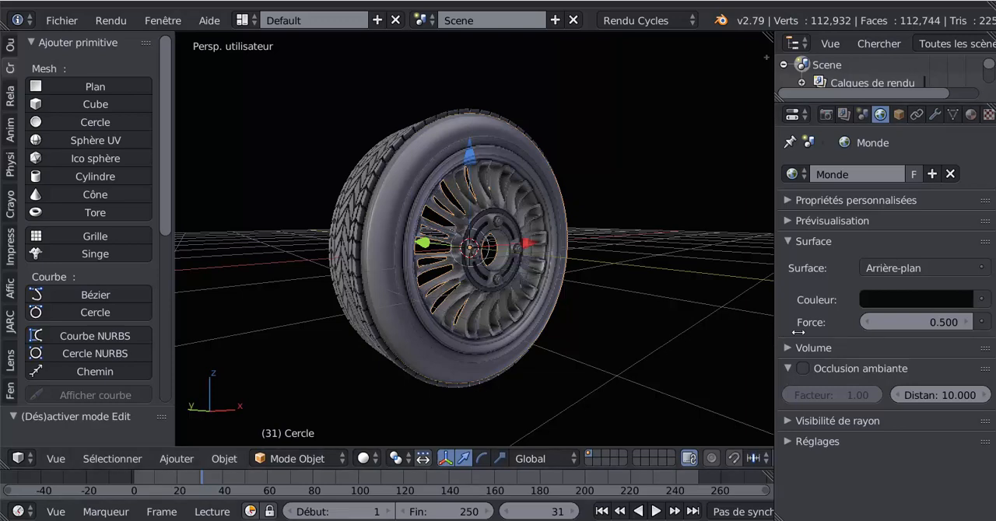
Step: Narrow the properties editor and the tool shelf to give the 3D view more room around the wheel
drag(775, 335, 864, 335)
middle_drag(647, 339, 673, 342)
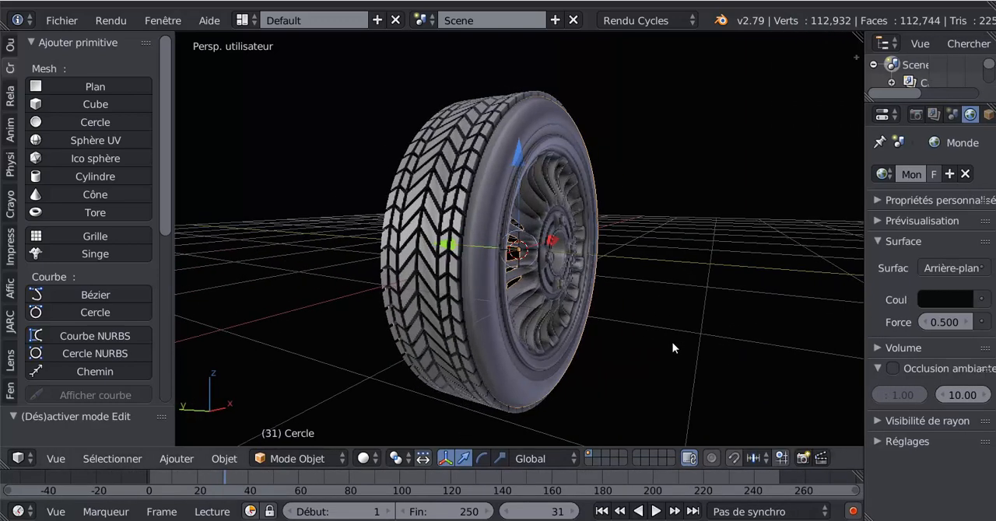
scroll(672, 343, up, 3)
middle_drag(611, 350, 607, 349)
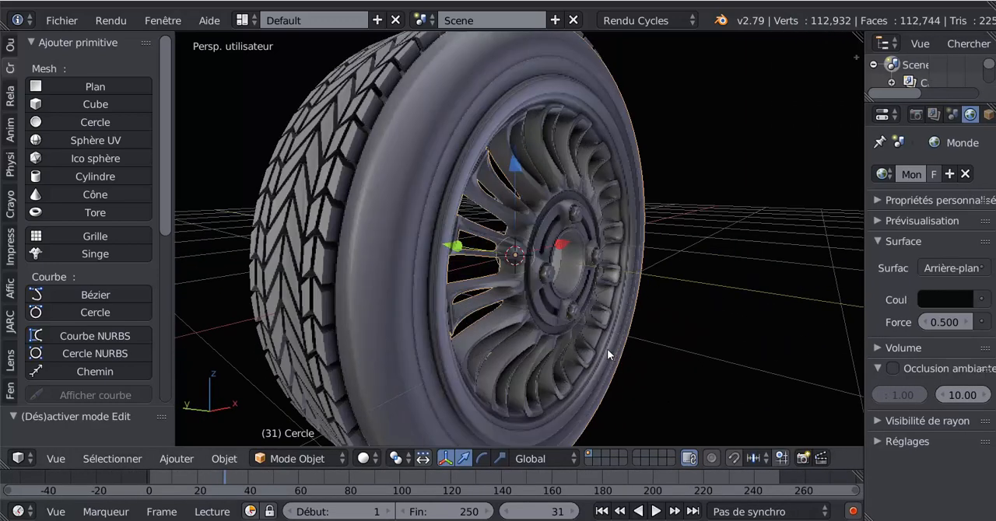
drag(168, 288, 136, 291)
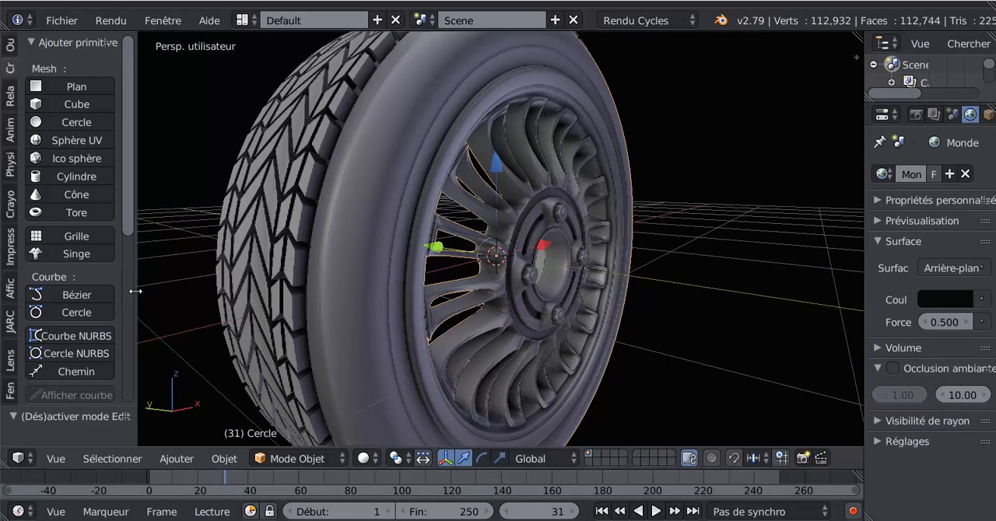
middle_drag(379, 326, 377, 333)
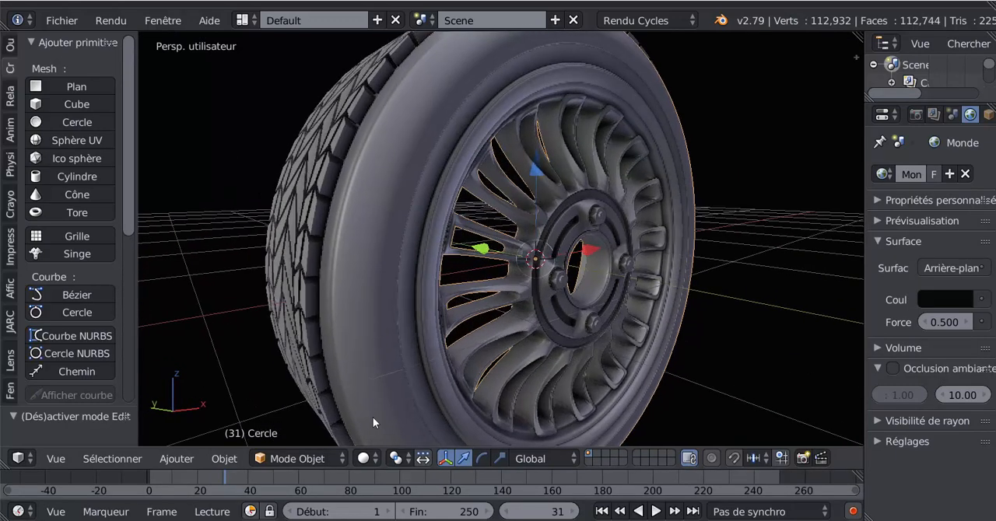
Step: Choose Solide viewport shading and examine the wheel's shading from the tread side
click(364, 459)
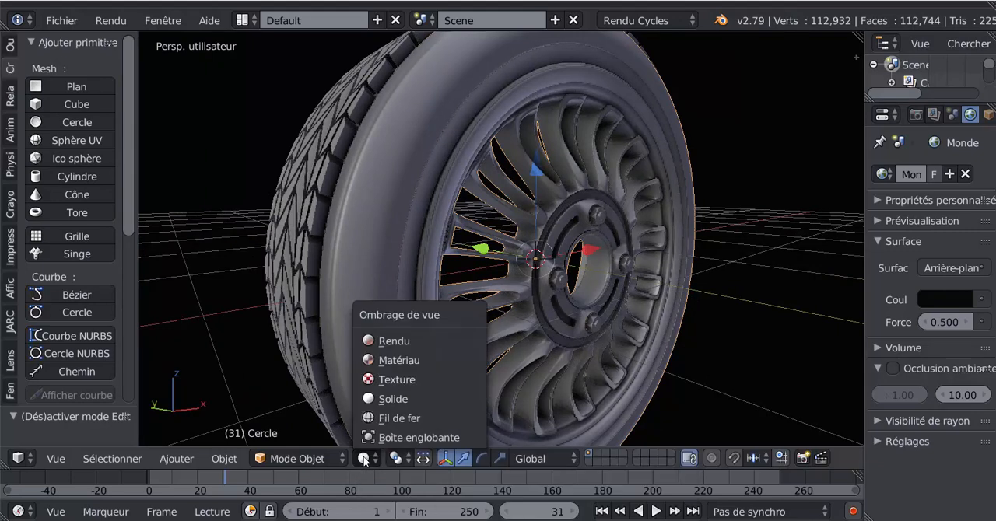
click(389, 398)
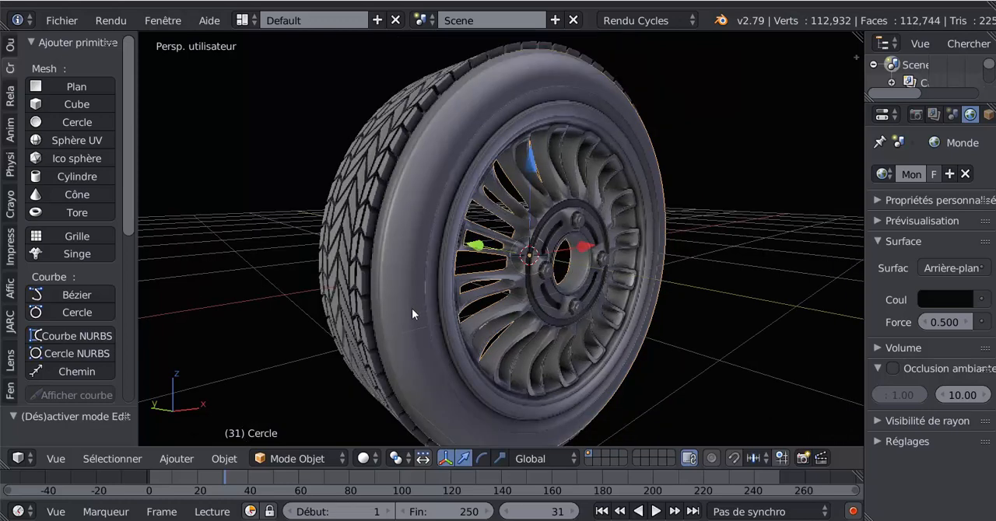
middle_drag(411, 308, 431, 309)
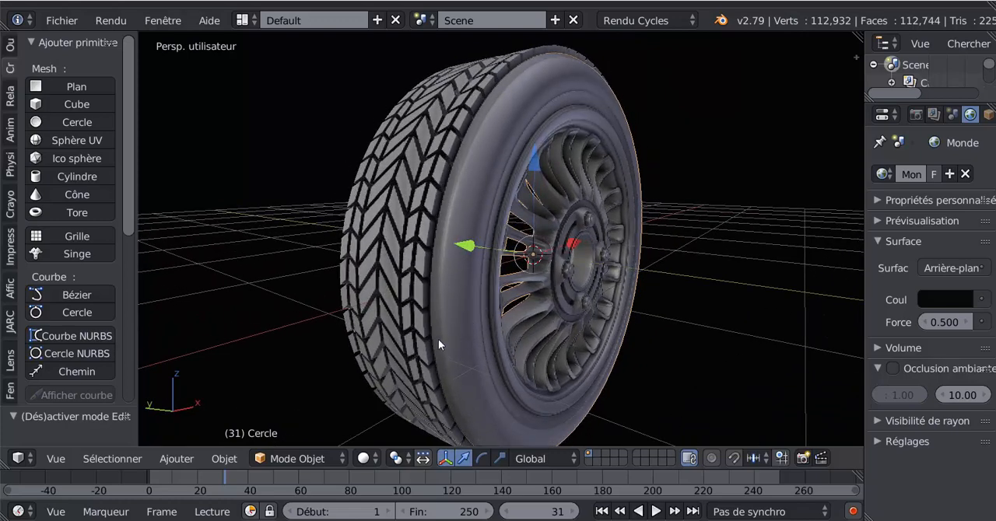
scroll(441, 339, up, 1)
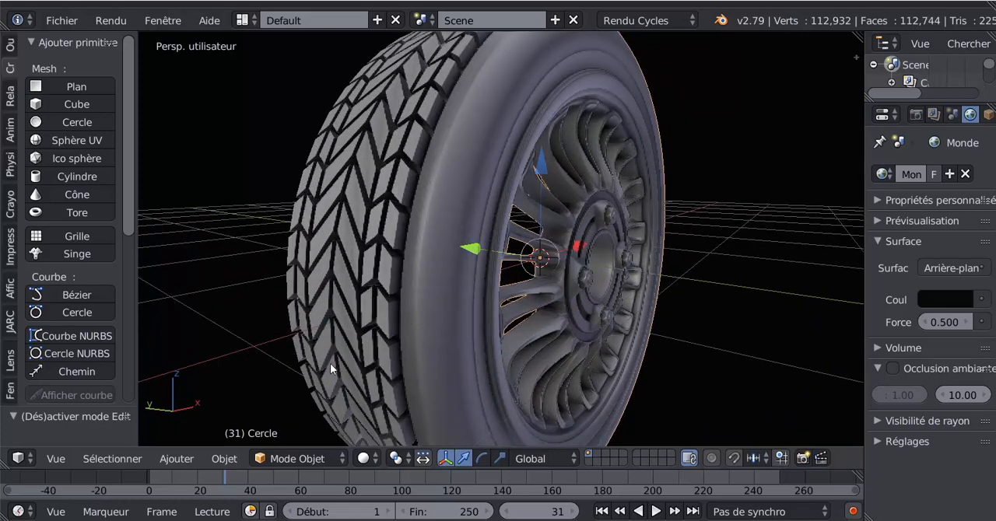
Step: Select the tread, the tyre-and-rim body and the wheel nuts one after another
right_click(351, 247)
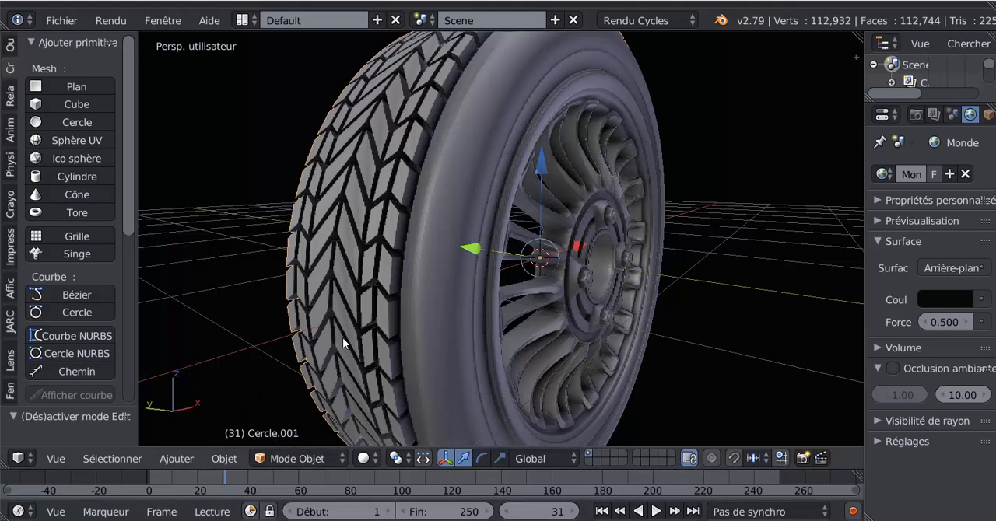
right_click(402, 304)
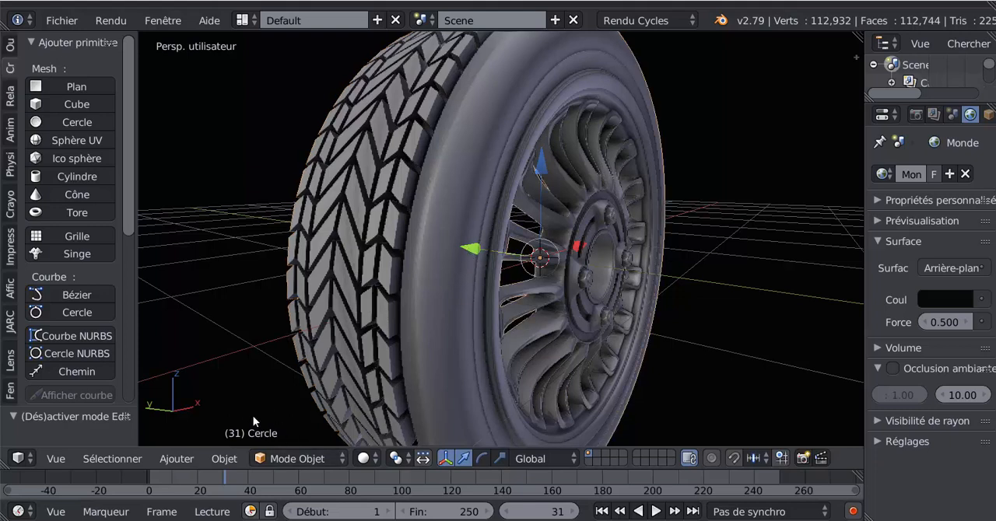
right_click(629, 263)
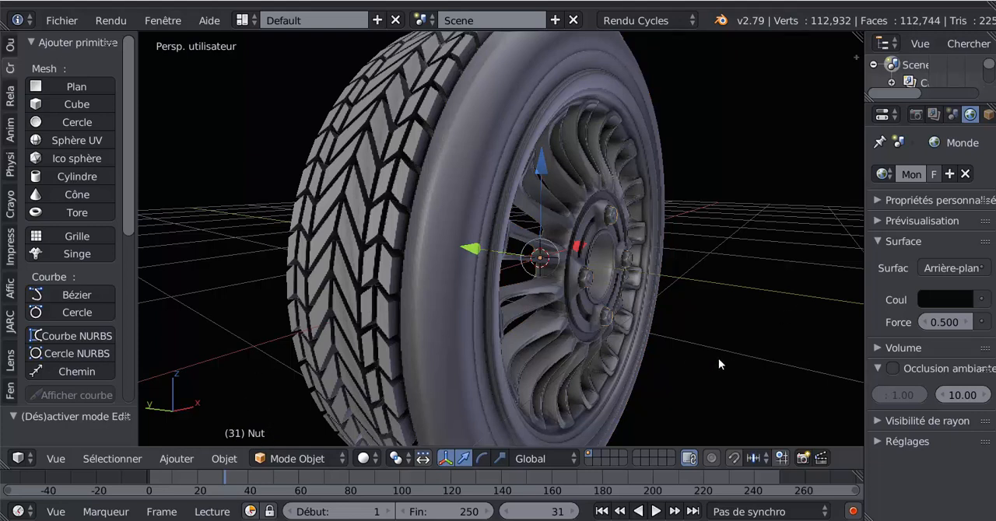
Step: Widen the properties and outliner area and make the outliner taller to show the scene's objects
middle_drag(762, 365, 726, 373)
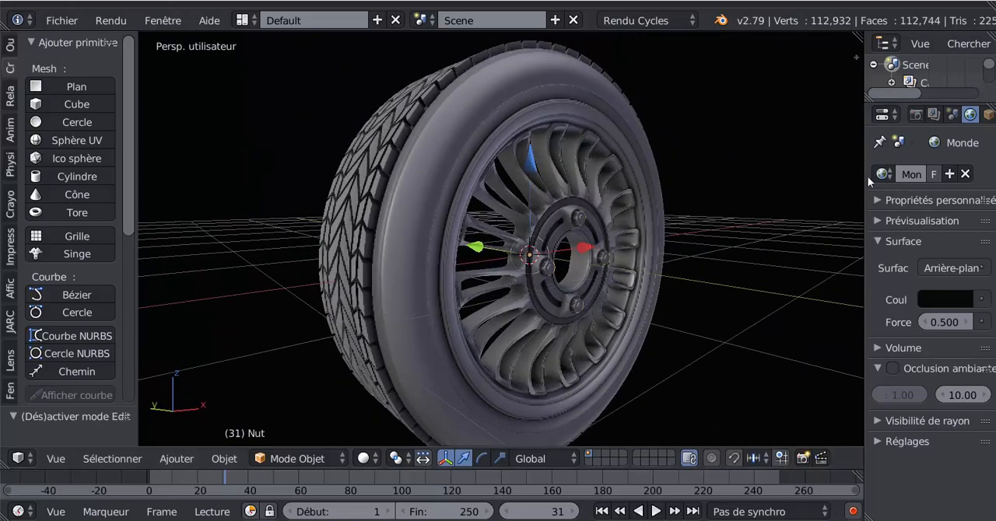
drag(859, 161, 752, 186)
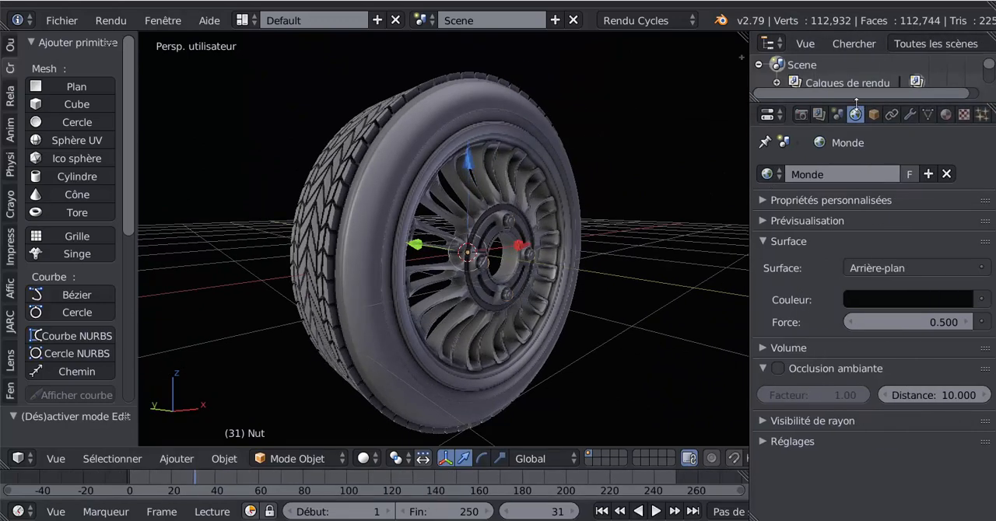
drag(857, 105, 875, 212)
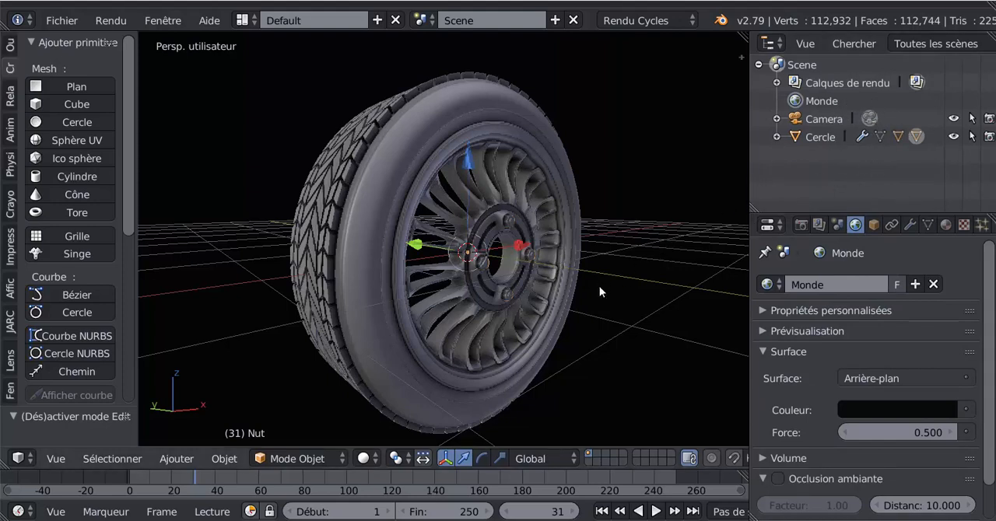
Step: Examine the wheel from the tread side down to ground level, and narrow the outliner and properties area
middle_drag(585, 358, 595, 356)
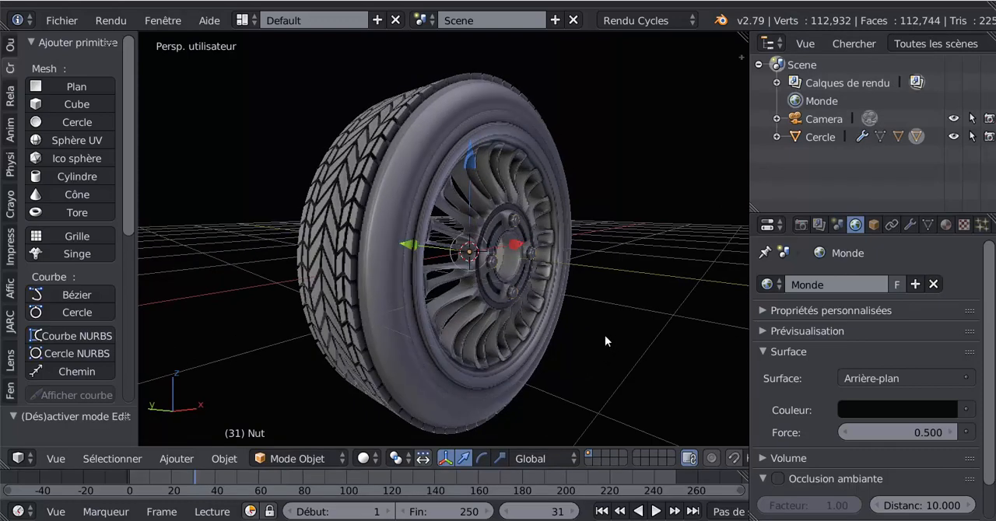
scroll(606, 336, down, 2)
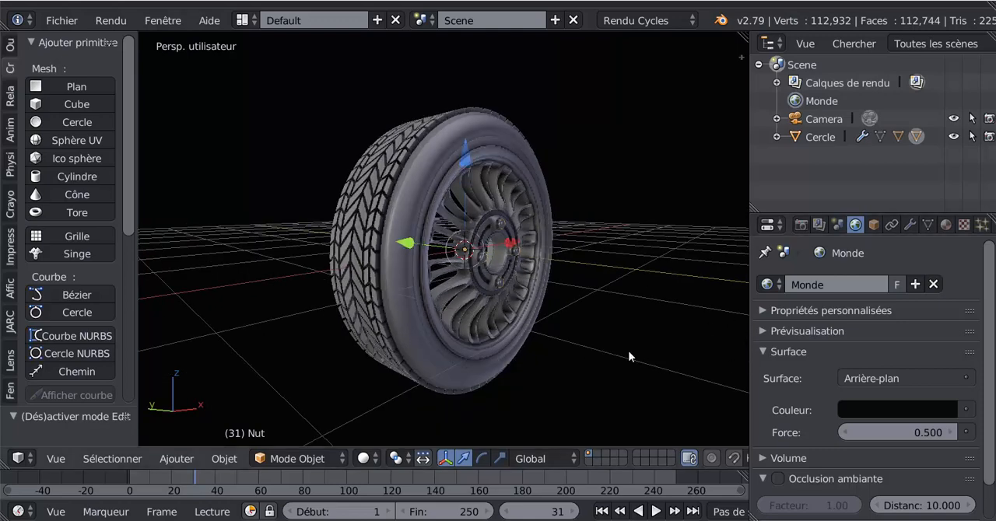
middle_drag(648, 350, 654, 349)
scroll(653, 348, up, 1)
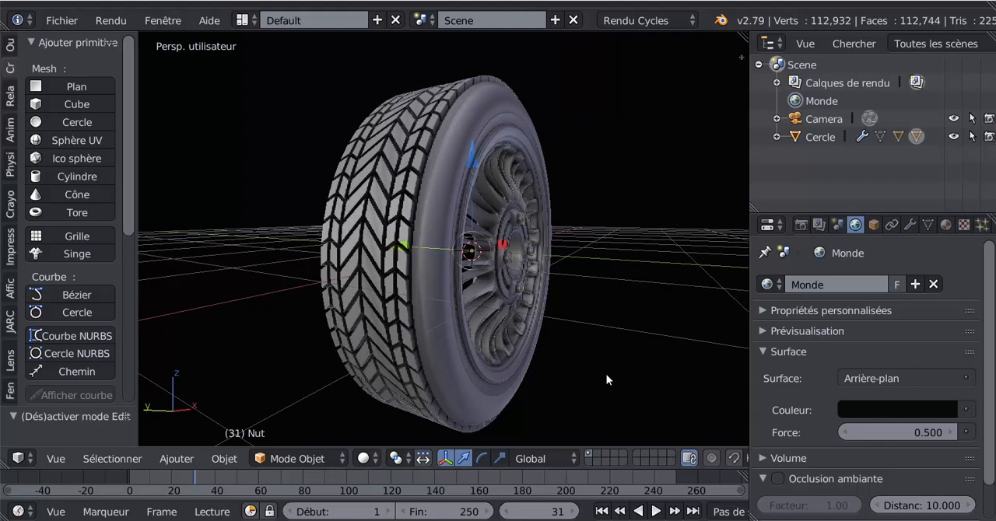
mouse_move(601, 372)
middle_down()
mouse_move(556, 374)
mouse_move(596, 363)
middle_up()
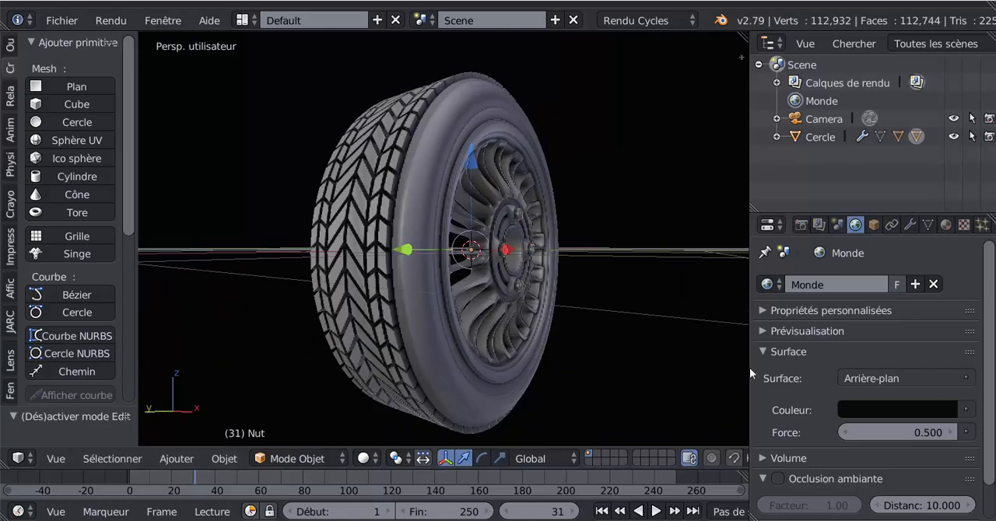
drag(749, 367, 828, 363)
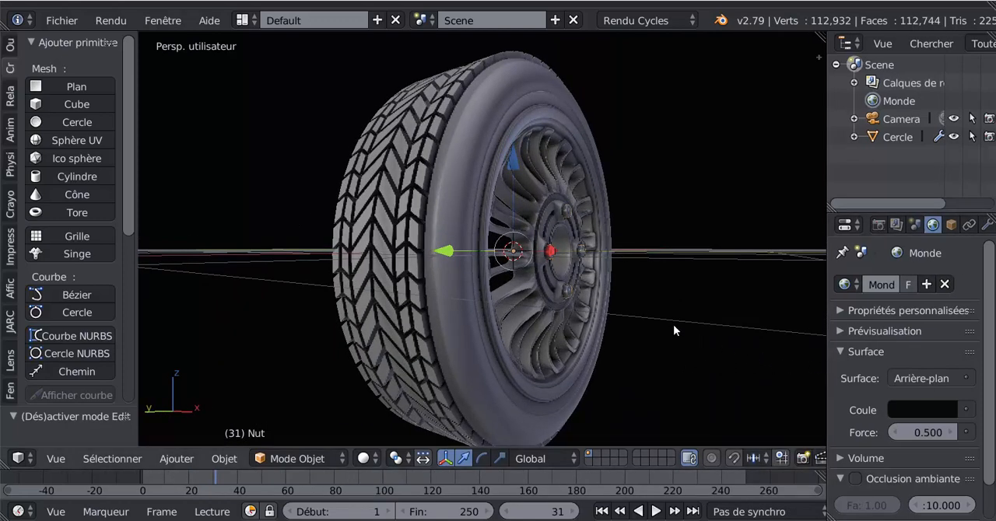